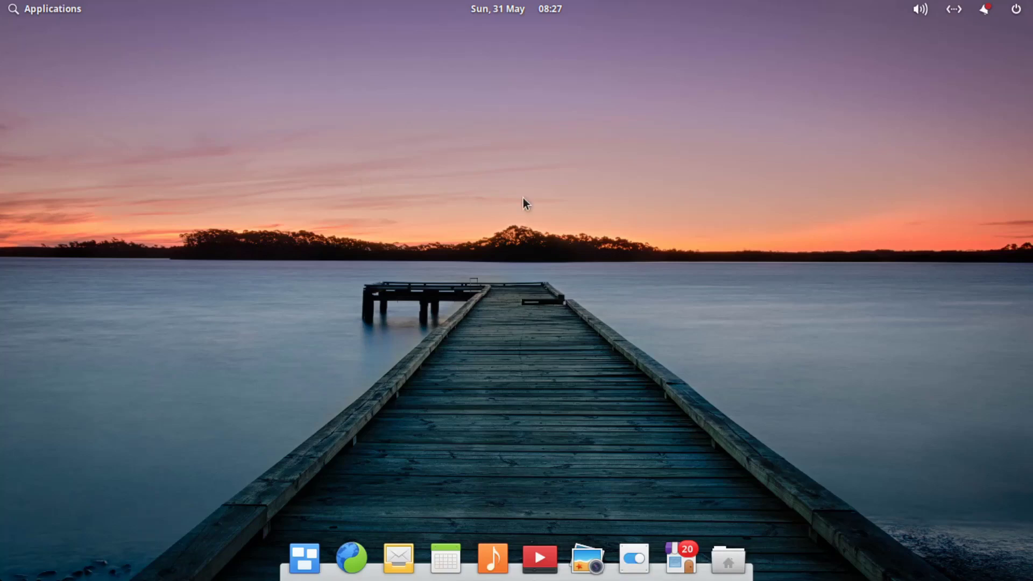
Check the pending system notifications and close the notification list.
click(986, 12)
click(986, 12)
click(987, 12)
click(987, 50)
click(987, 50)
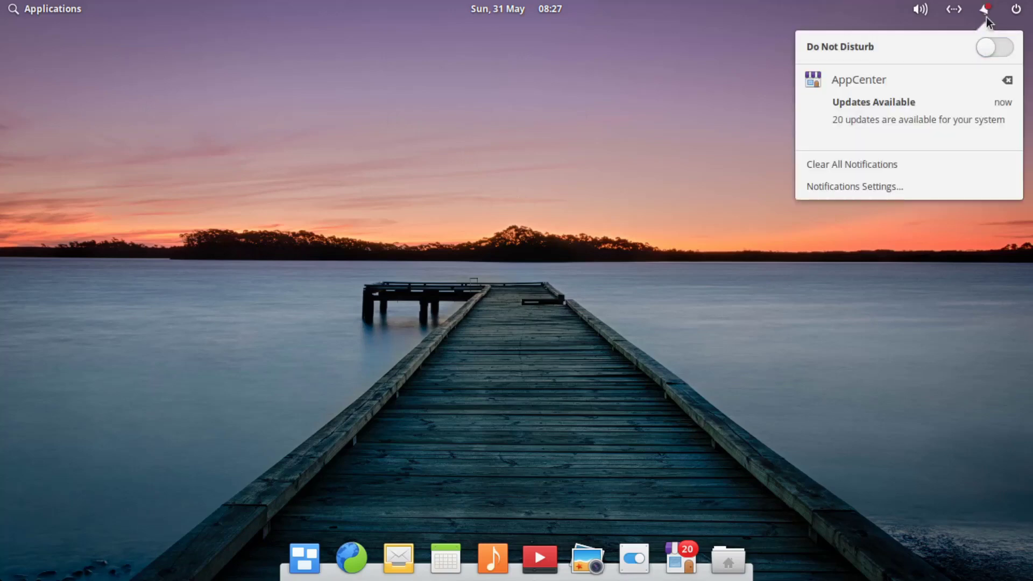
click(985, 11)
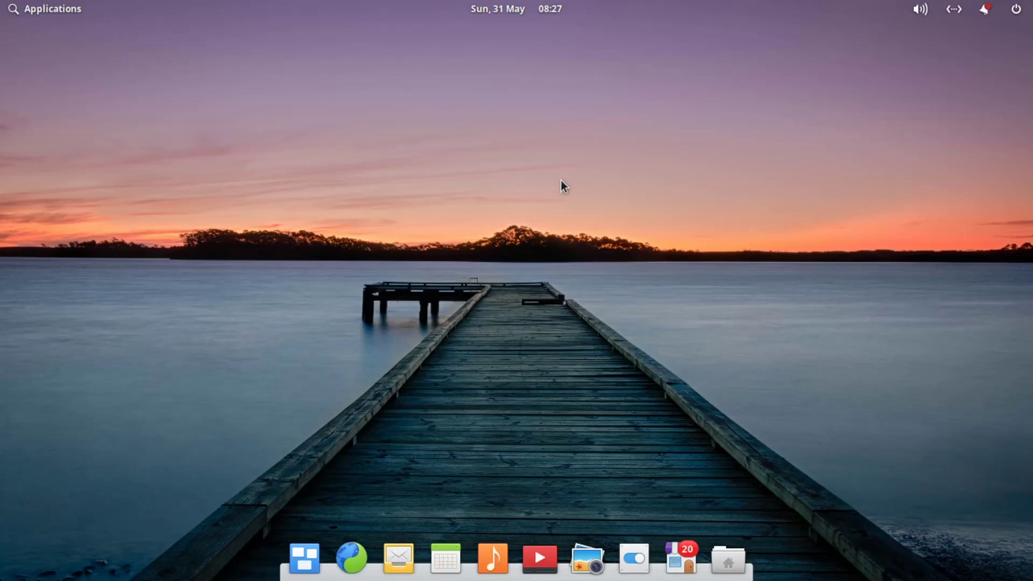
View the application launcher and the desktop's date calendar, closing each of them.
click(58, 9)
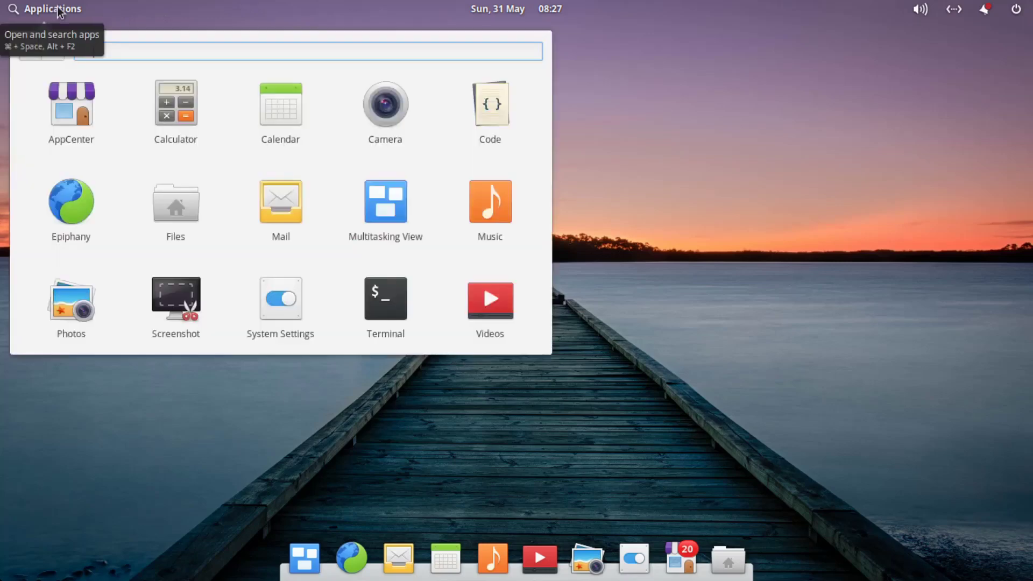
click(669, 109)
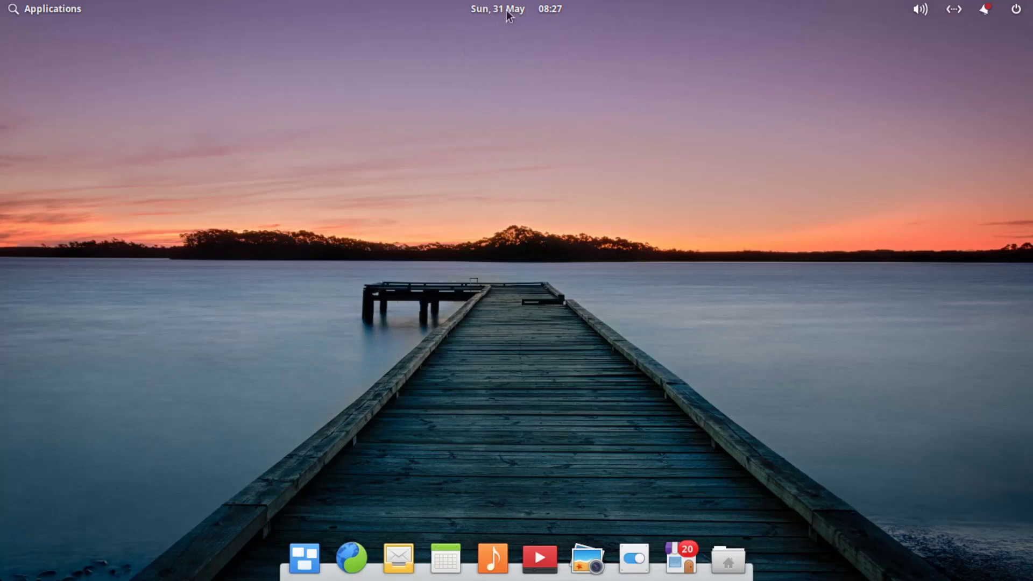
click(524, 9)
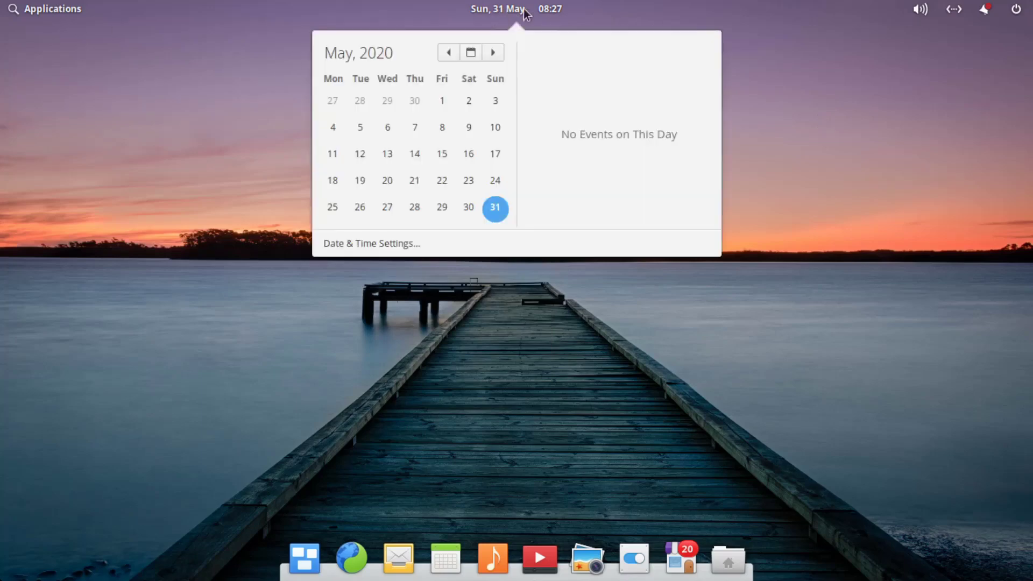
click(566, 320)
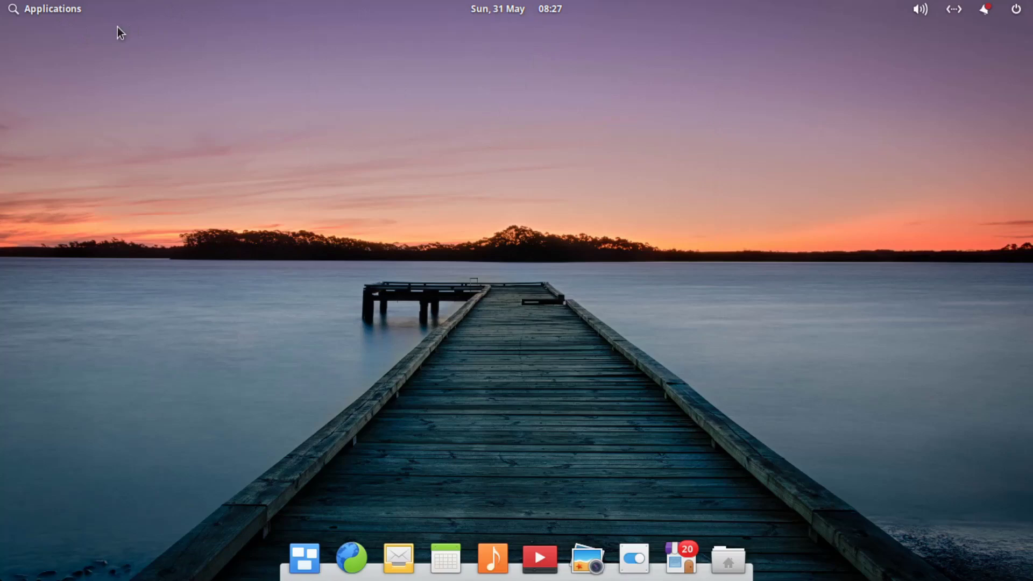
Show the application launcher sorted by category and return it to the grid view.
click(51, 10)
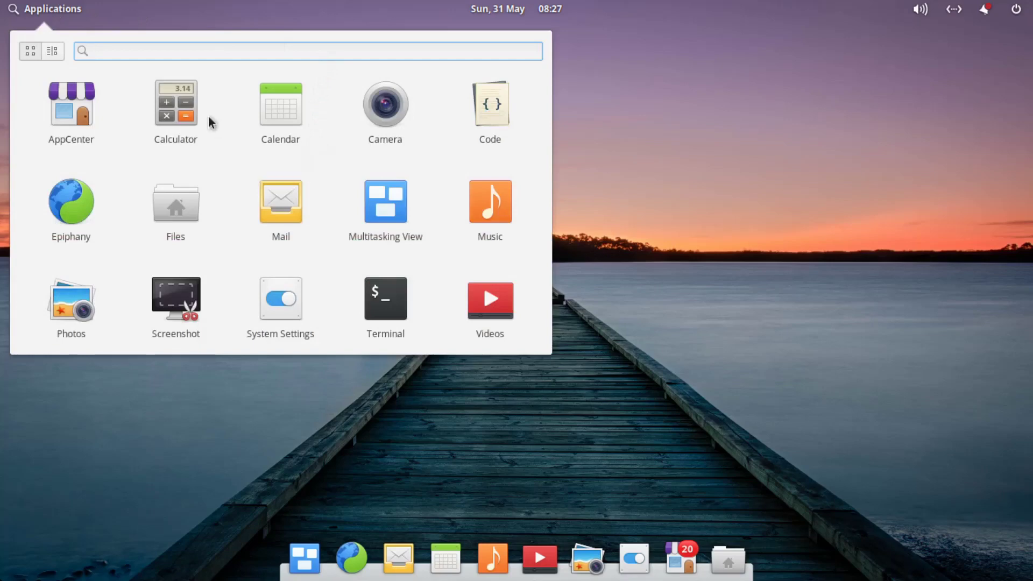
click(60, 52)
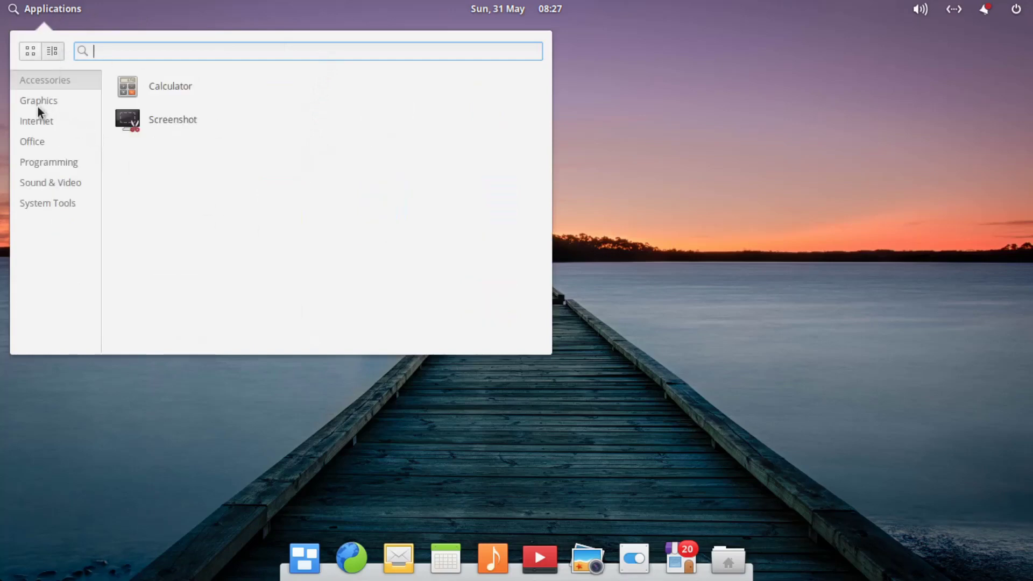
click(25, 58)
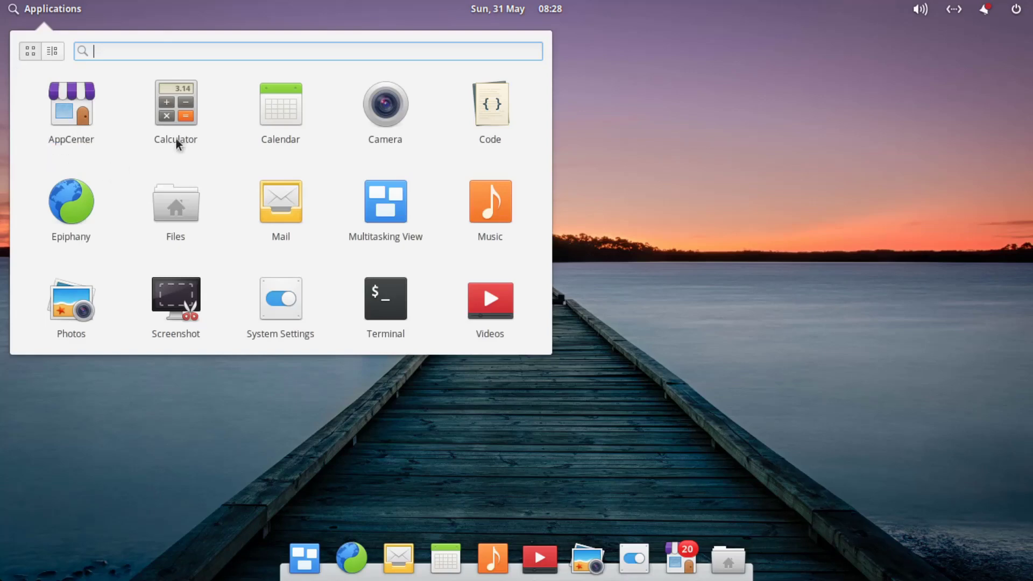
Compute 56 + 63 in Calculator and close the app.
click(156, 105)
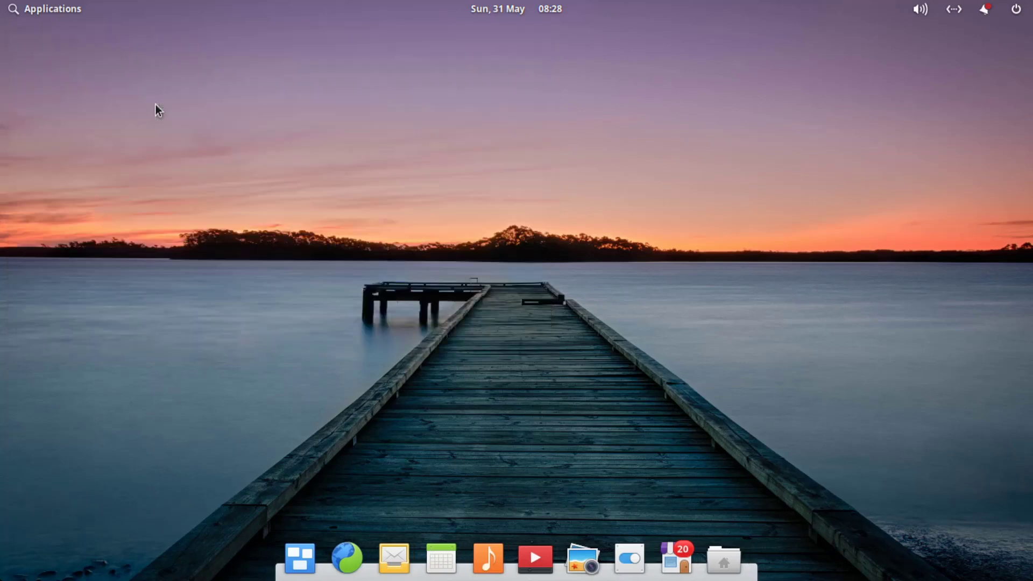
drag(490, 165, 296, 127)
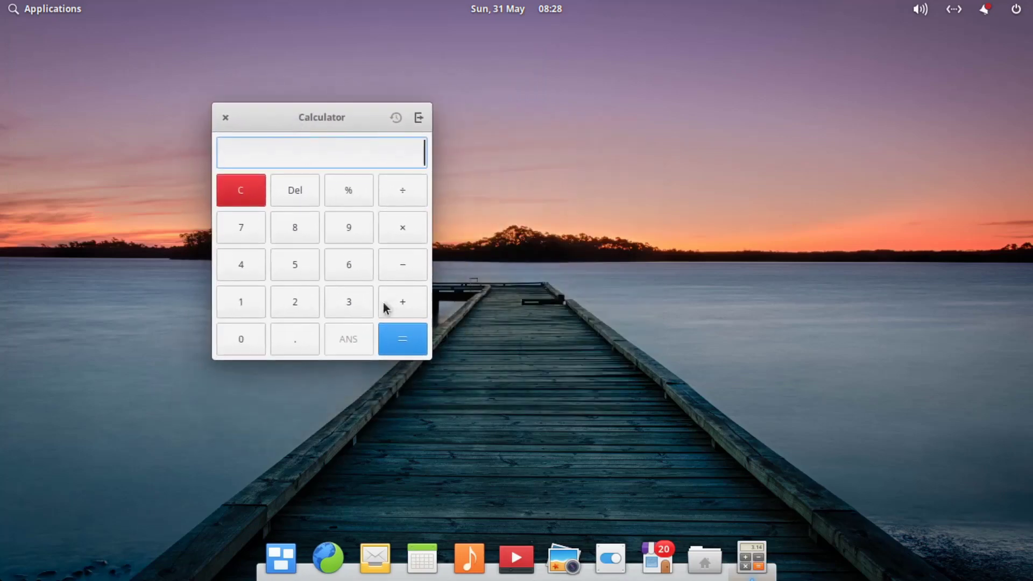
click(307, 266)
click(360, 269)
click(398, 300)
click(352, 272)
click(353, 307)
click(395, 343)
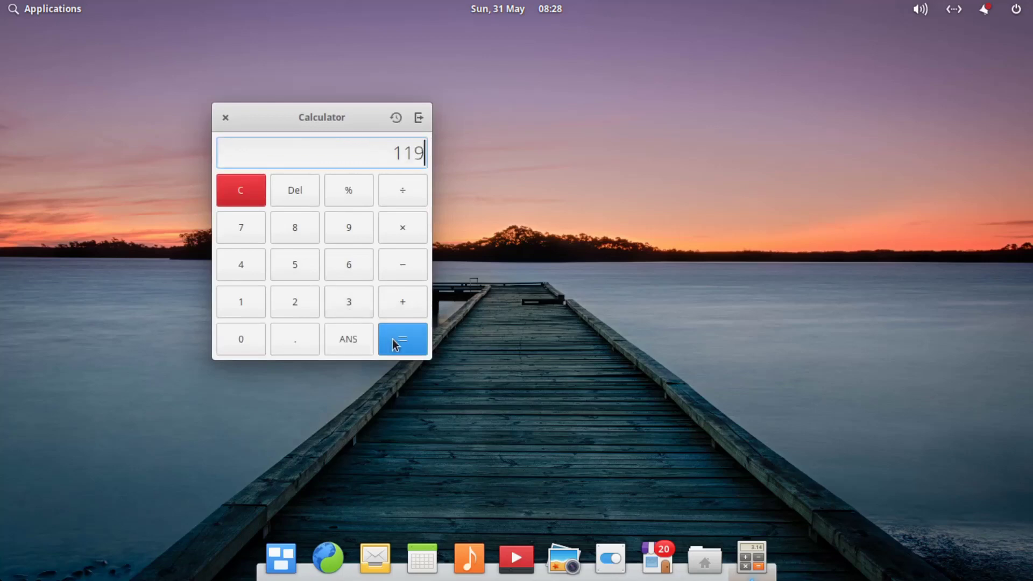
drag(258, 118, 212, 126)
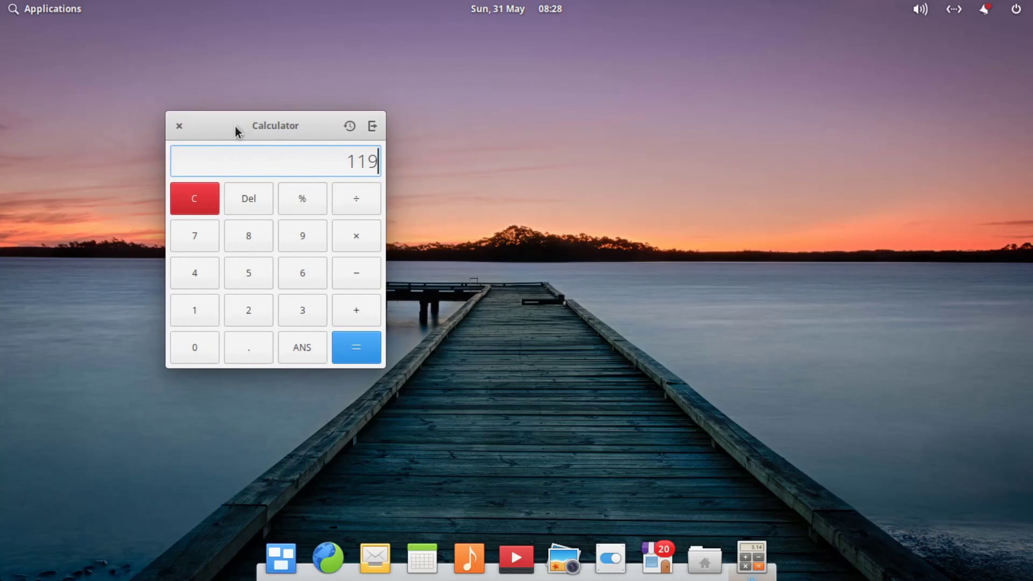
click(179, 130)
Open Calendar and start a new event on 16 May 2020, denying Calendar access to the device's location.
click(44, 9)
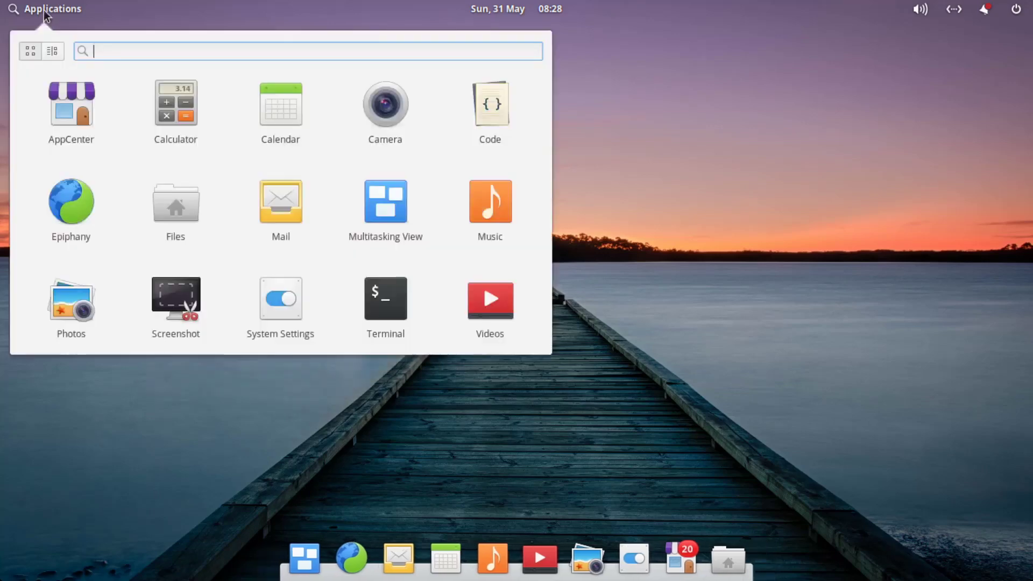
click(289, 125)
drag(350, 83, 329, 92)
click(545, 330)
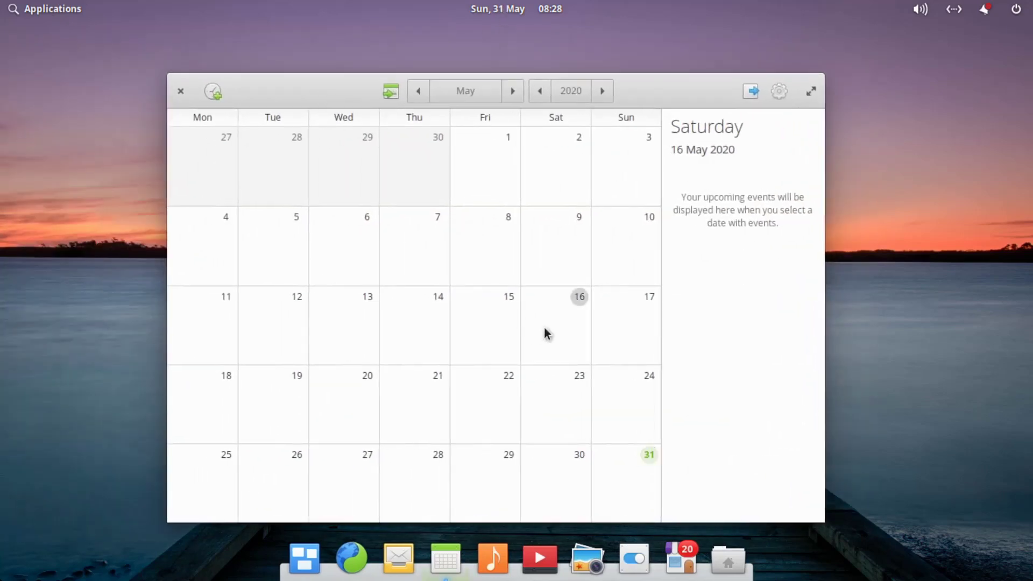
double_click(539, 316)
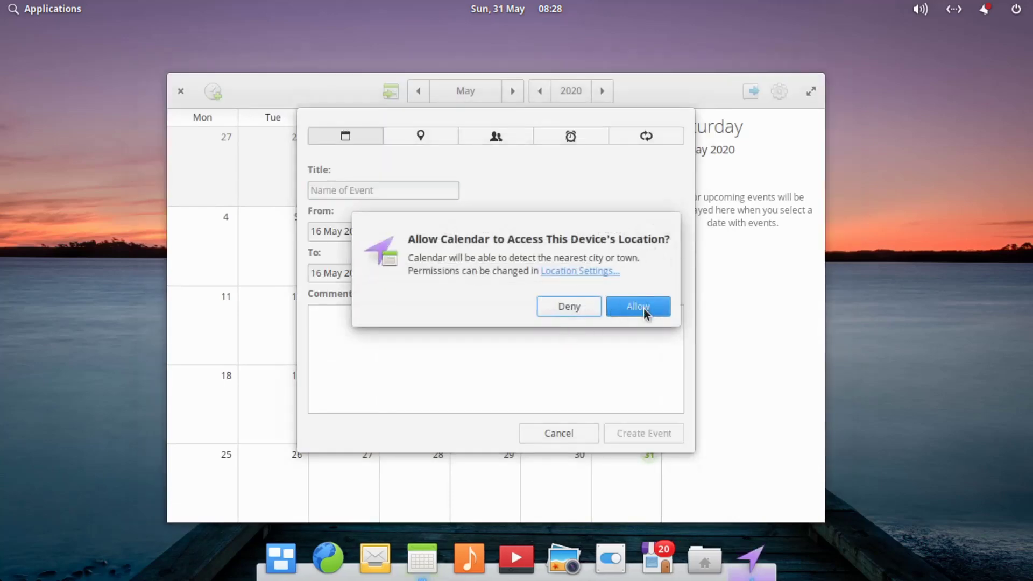
click(587, 312)
Try the event form with the comment "jryjuriigjoasGBHFOS" and the all-day option, discard the event and close Calendar.
click(611, 353)
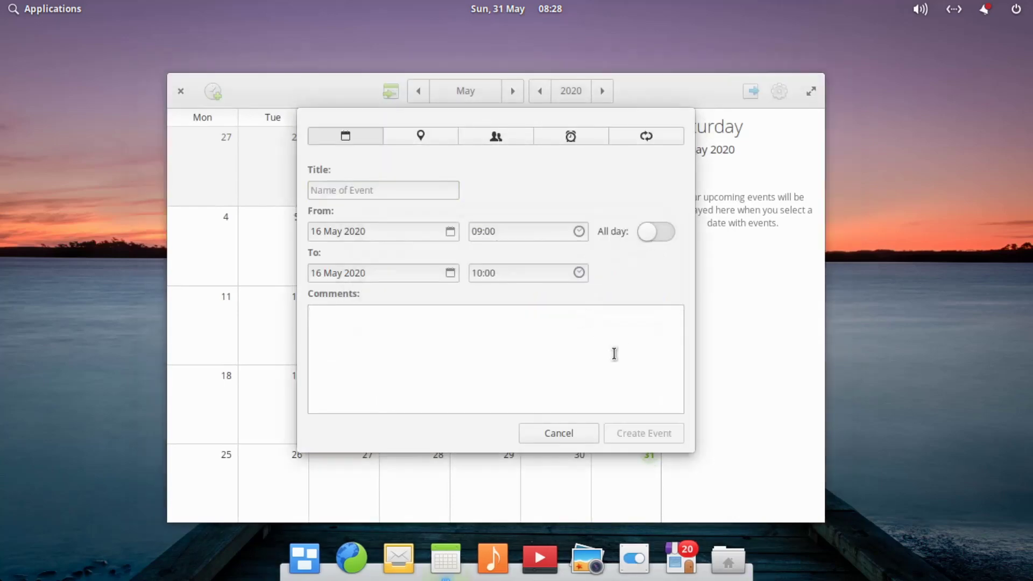
text(jryjuriigjoasGBHFOS)
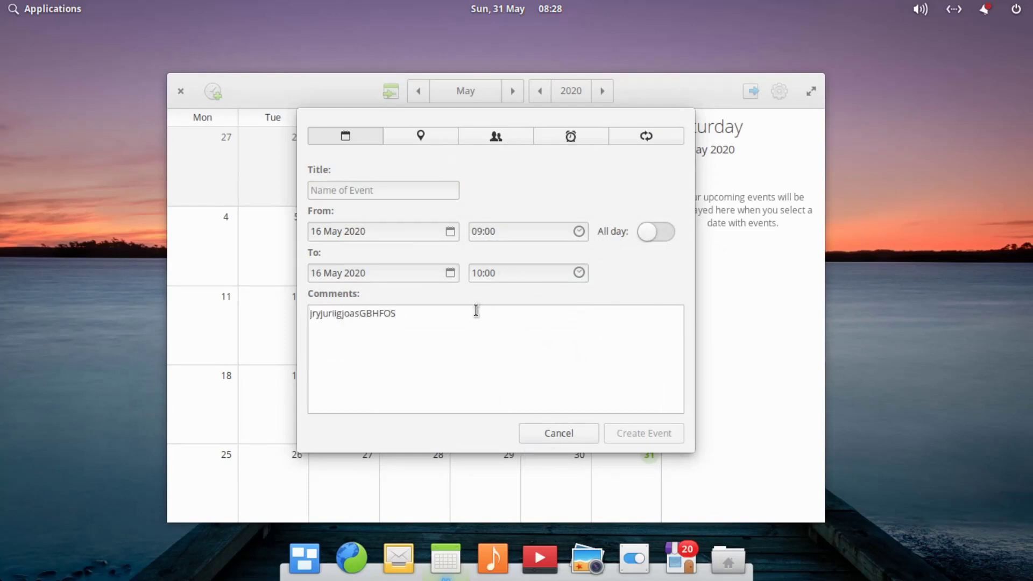
click(666, 235)
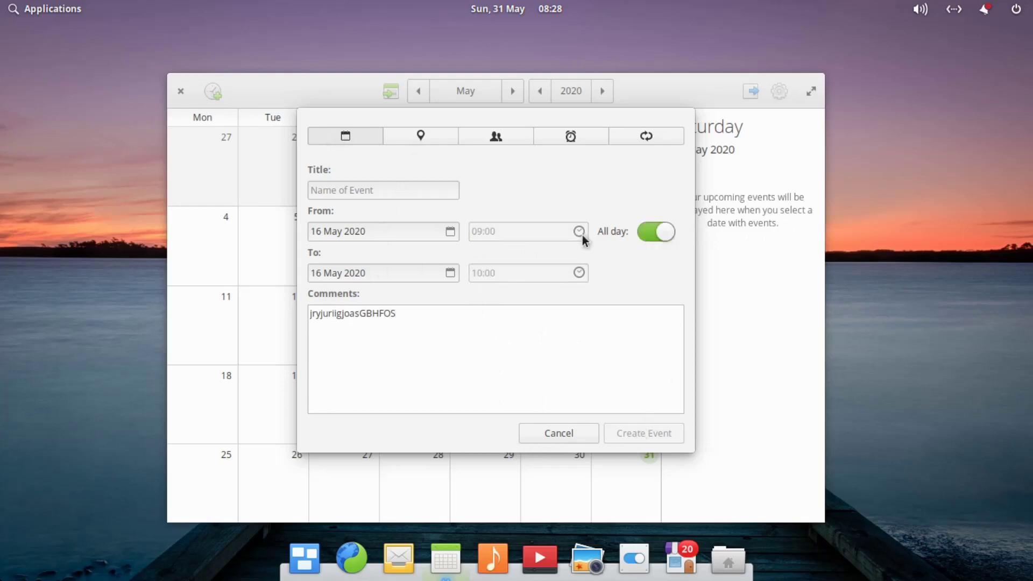
click(586, 437)
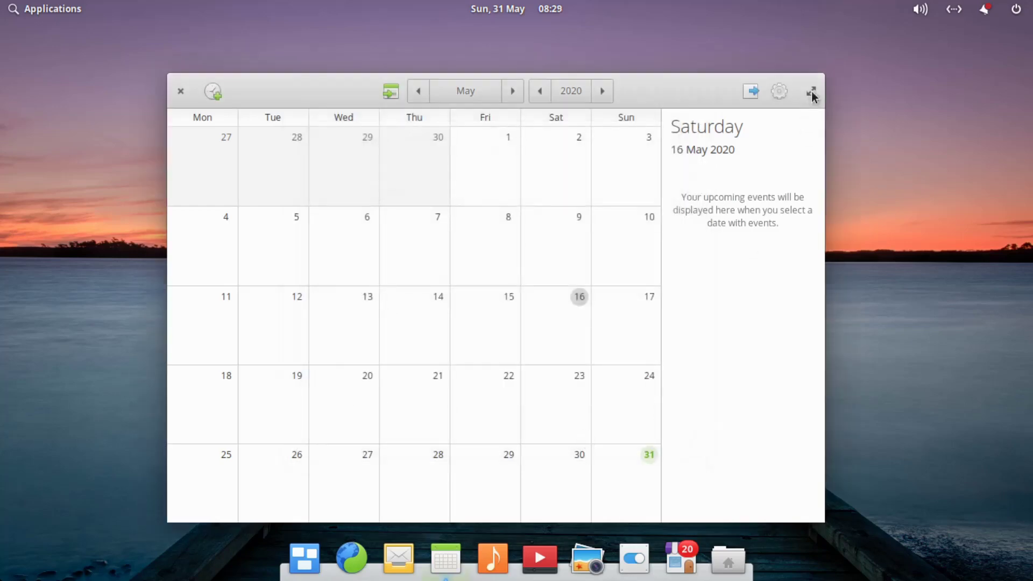
click(181, 91)
Open the Camera app, reposition its window and close it.
click(52, 8)
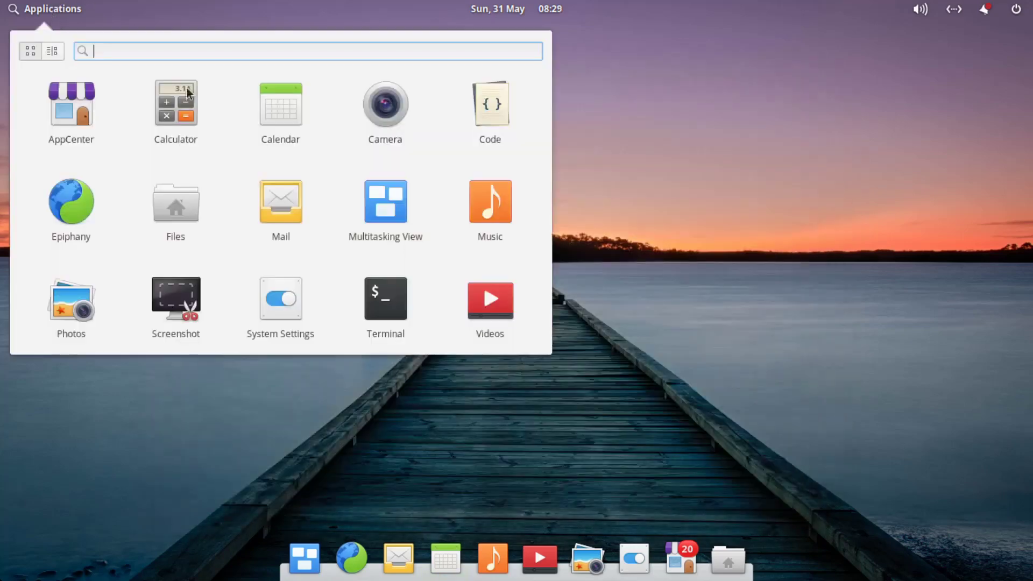
click(396, 107)
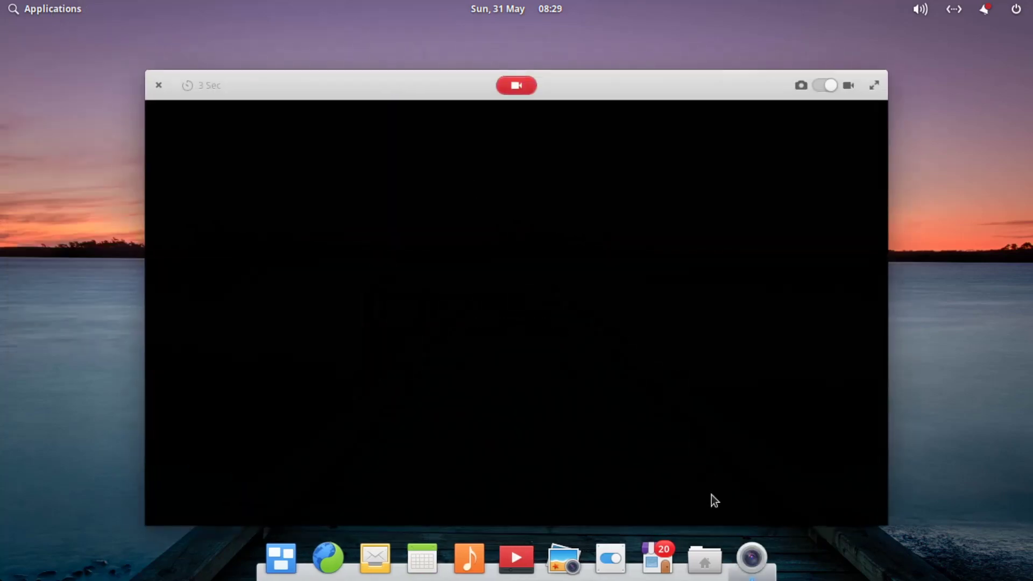
drag(574, 86, 528, 60)
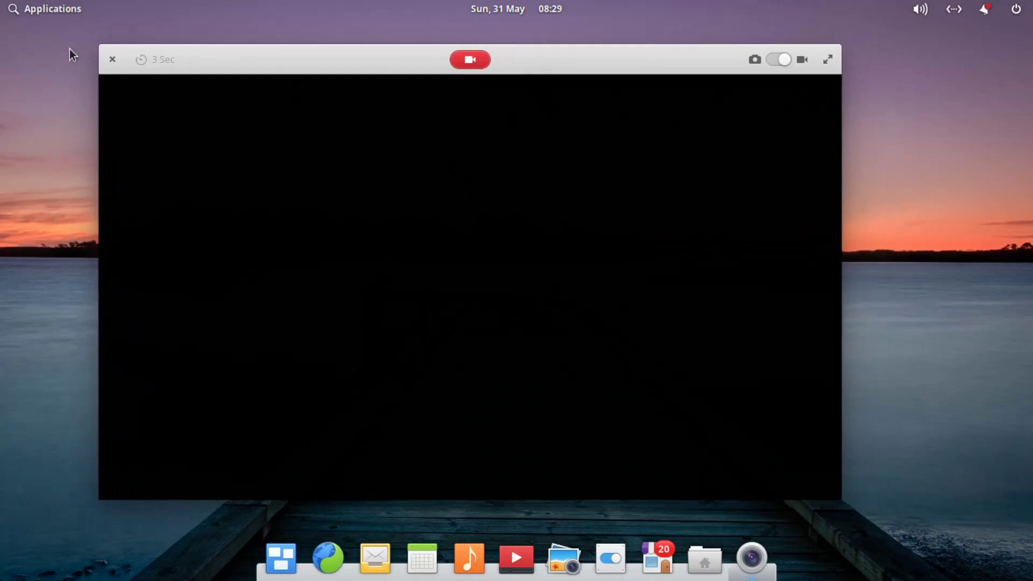
click(112, 59)
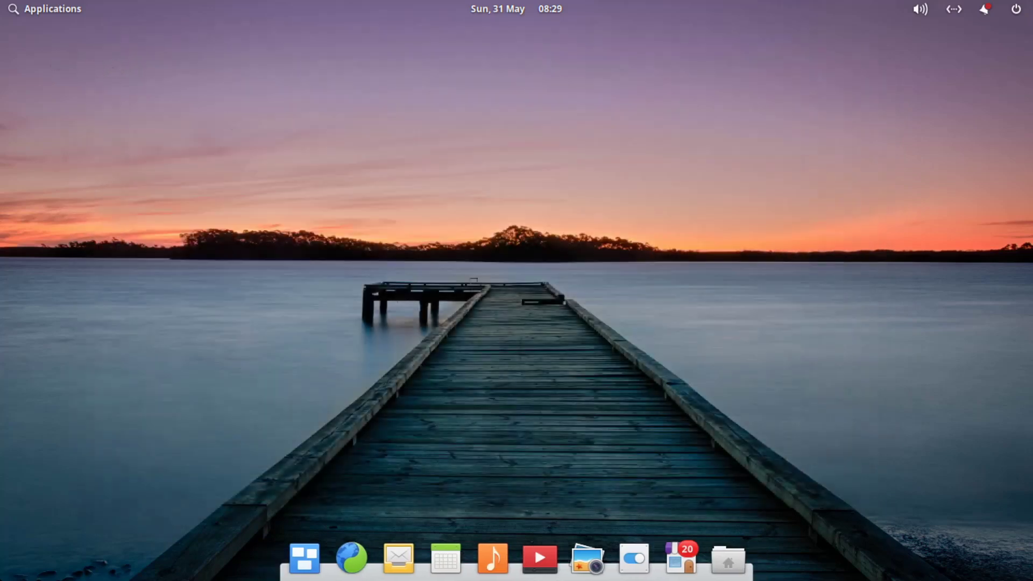
Open Code, try extending and shrinking a line selection in the new document, and close the editor.
click(76, 12)
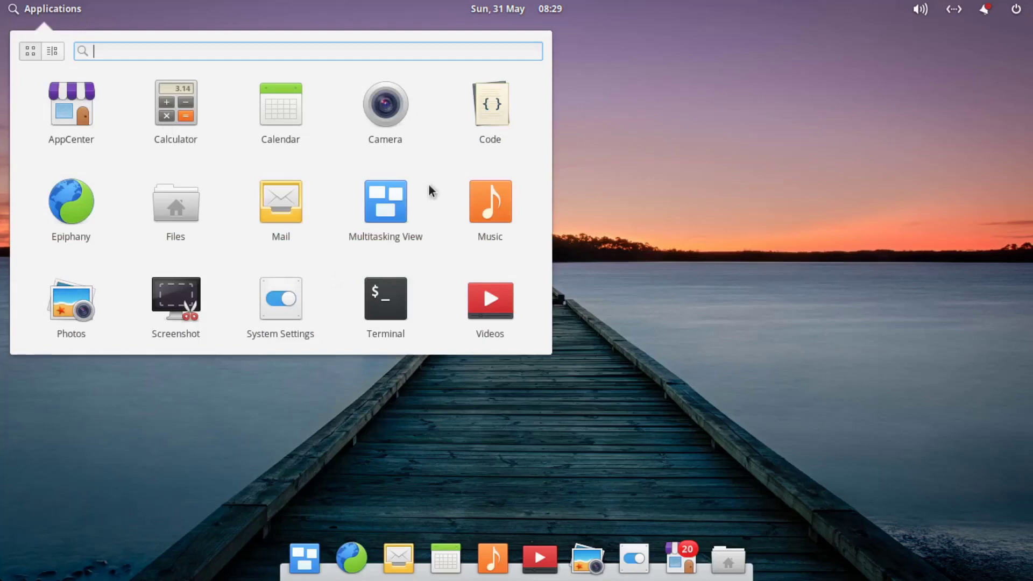
click(491, 114)
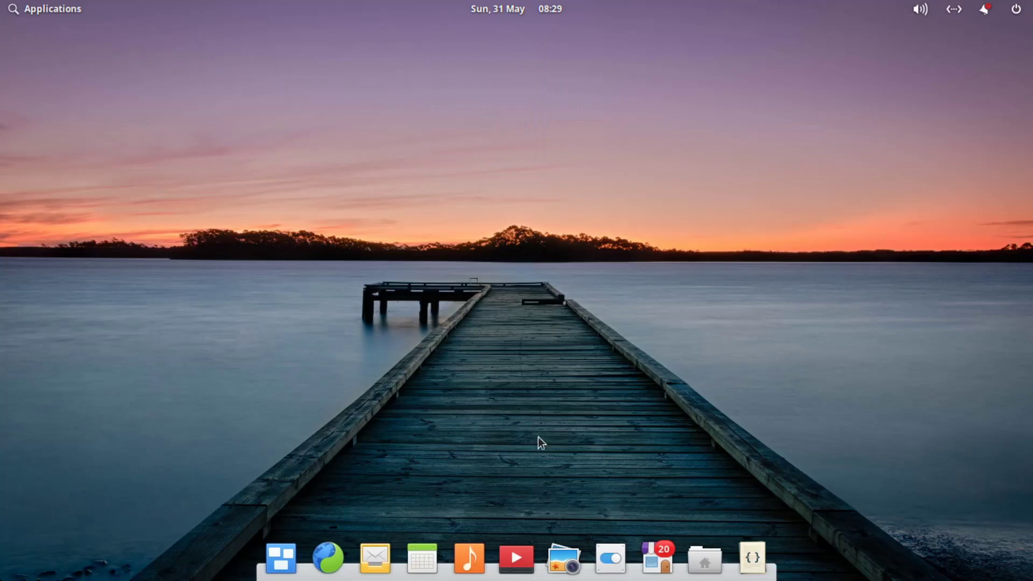
key(shift+Up)
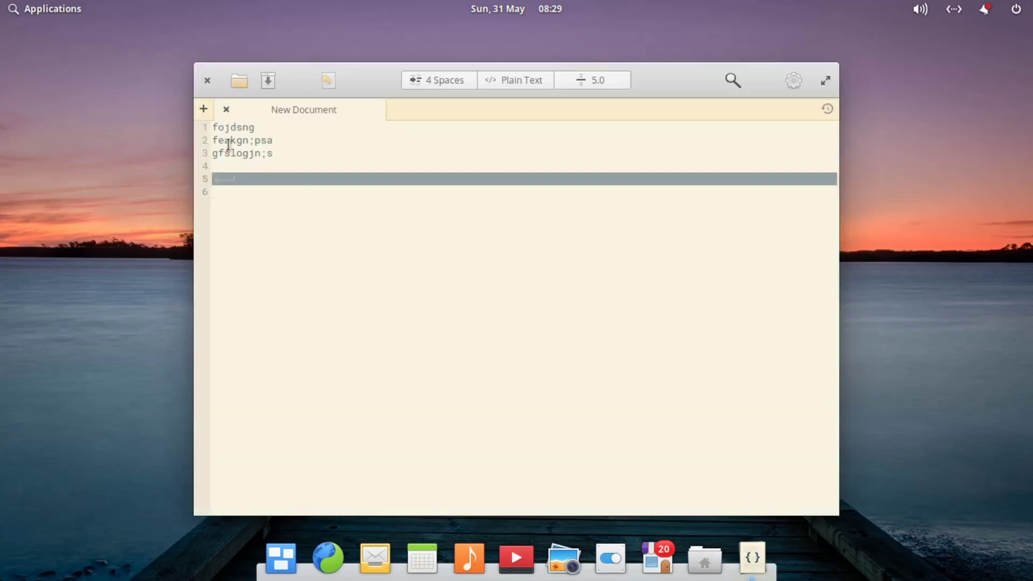
key(shift+Up)
key(shift+Up)
key(shift+Up)
key(shift+Up)
key(shift+Down)
key(shift+Down)
key(shift+Down)
key(shift+Down)
key(shift+Down)
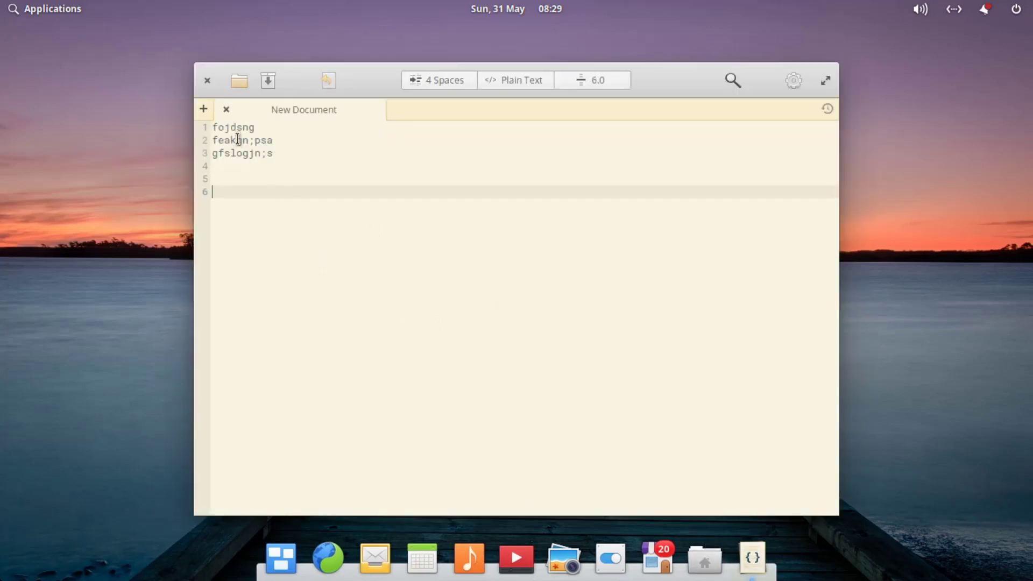
key(shift+Up)
key(shift+Up)
key(shift+Up)
key(shift+Up)
key(shift+Up)
key(shift+Down)
key(shift+Down)
key(shift+Down)
key(shift+Down)
key(shift+Down)
click(207, 81)
Open the Epiphany web browser, close the Pexels page's tab and reopen the browser.
click(53, 8)
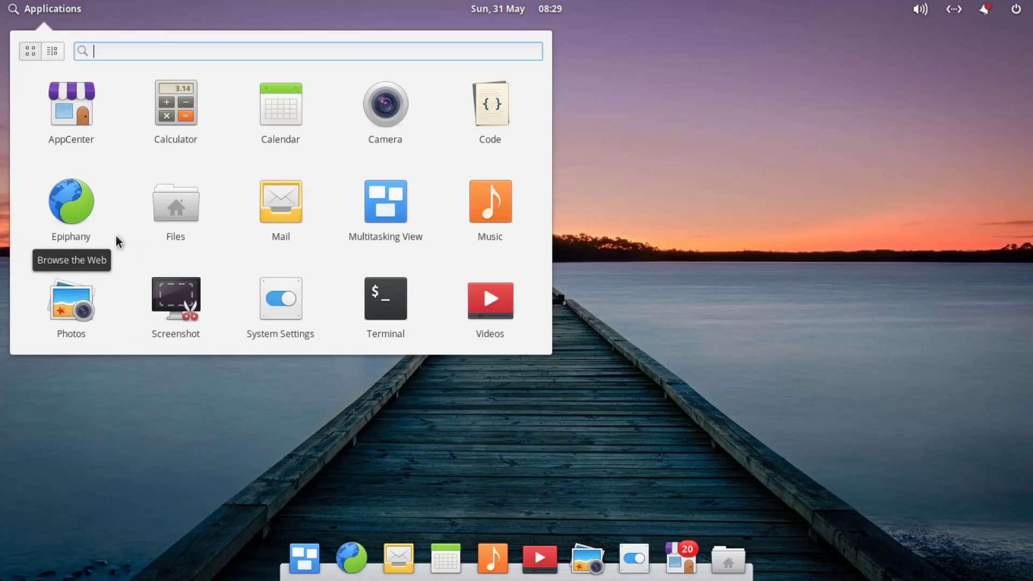
click(76, 206)
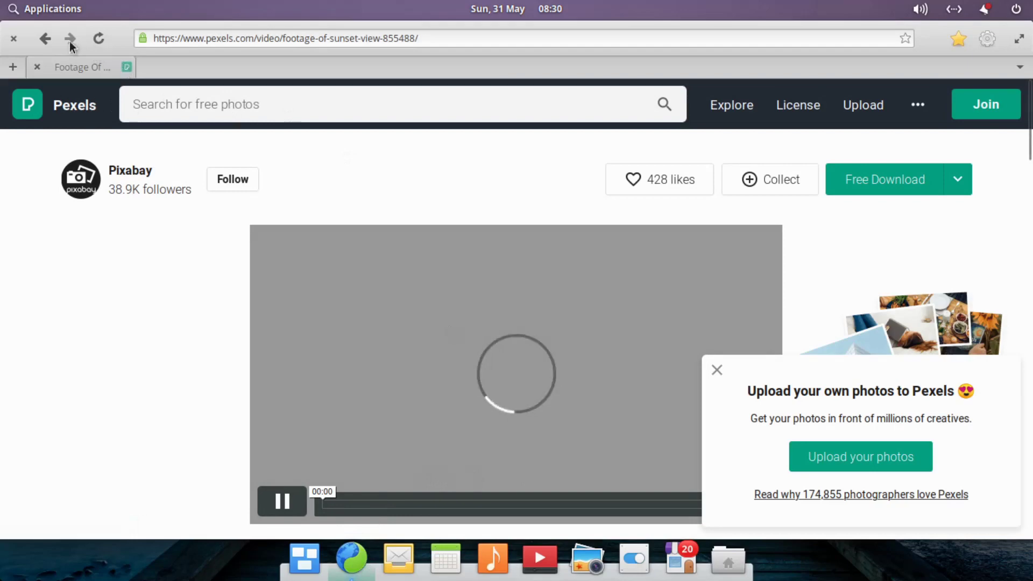
click(36, 66)
click(351, 558)
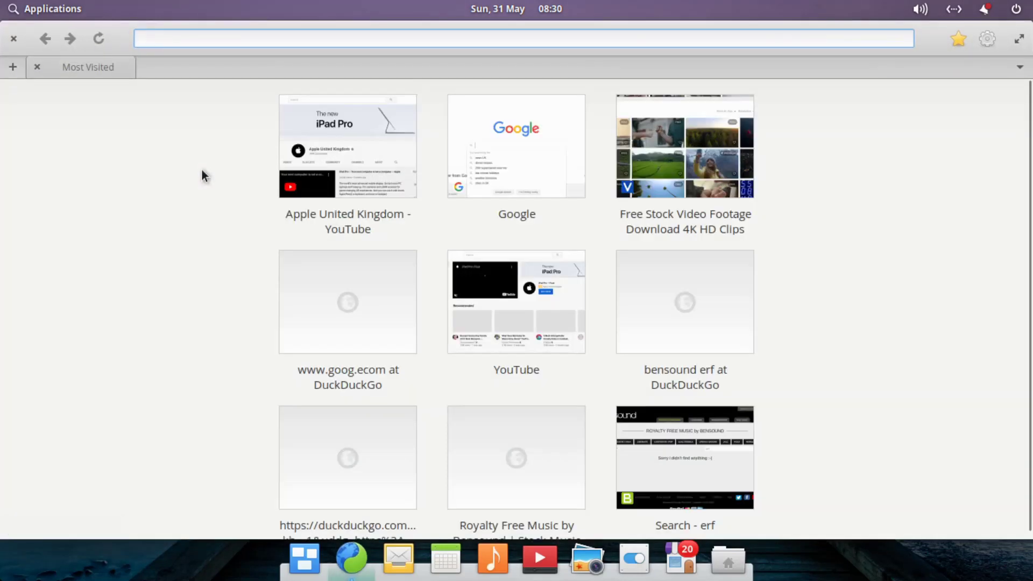
Look over the browser's Most Visited page, its list of open tabs and its settings menu.
scroll(182, 264, down, 1)
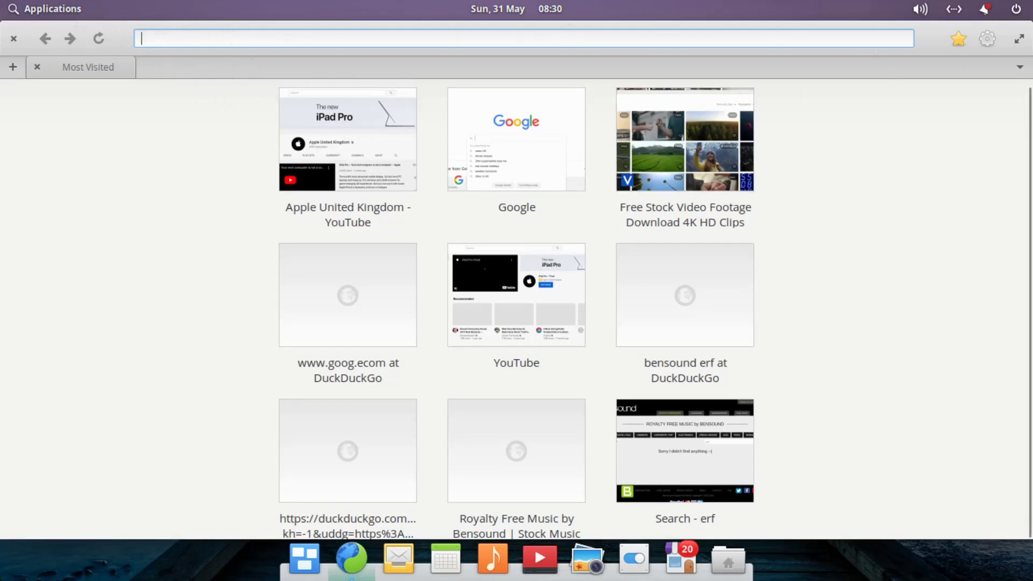
click(1019, 69)
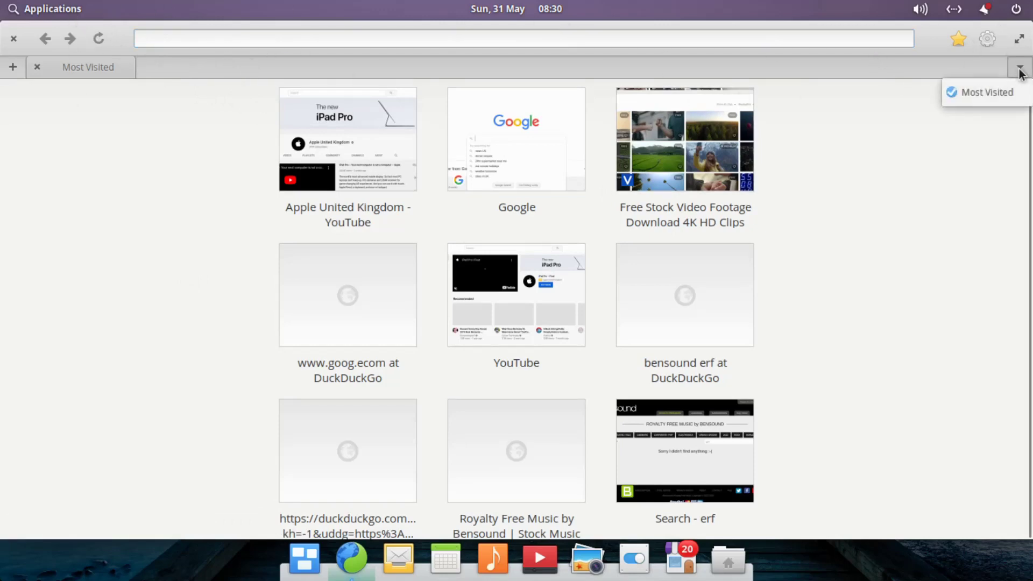
click(906, 70)
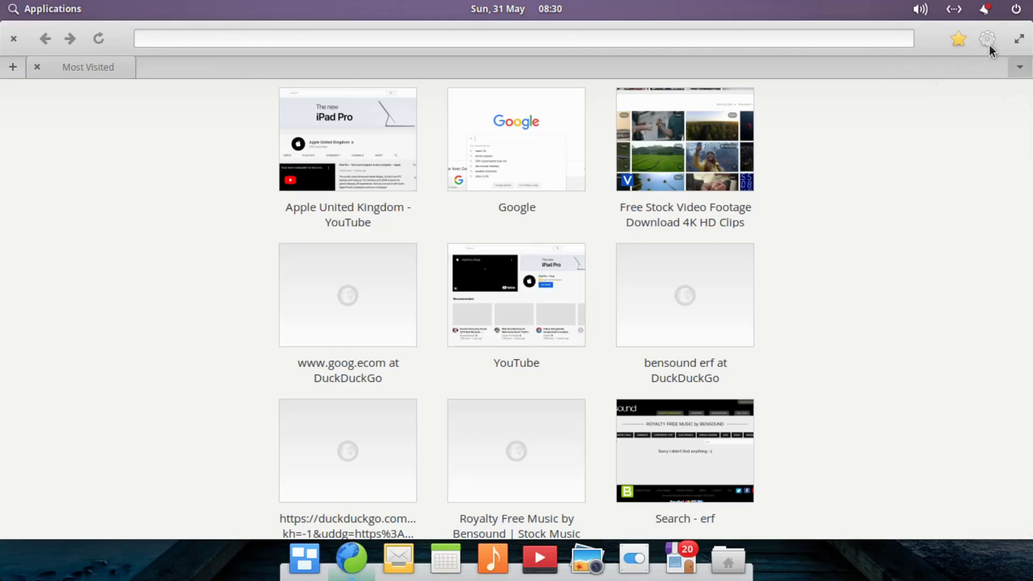
click(987, 40)
click(988, 40)
click(221, 40)
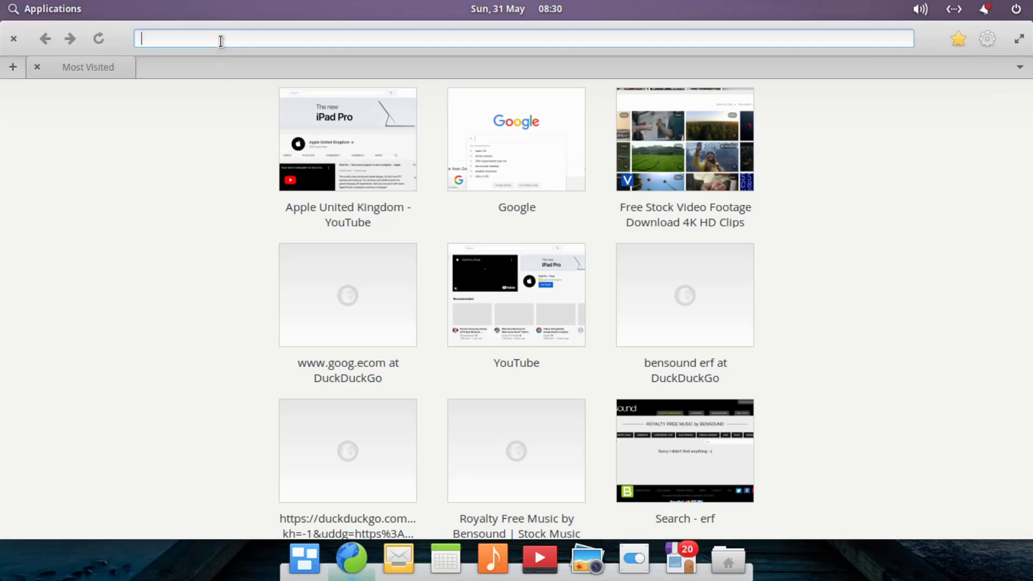
text(www.youtb)
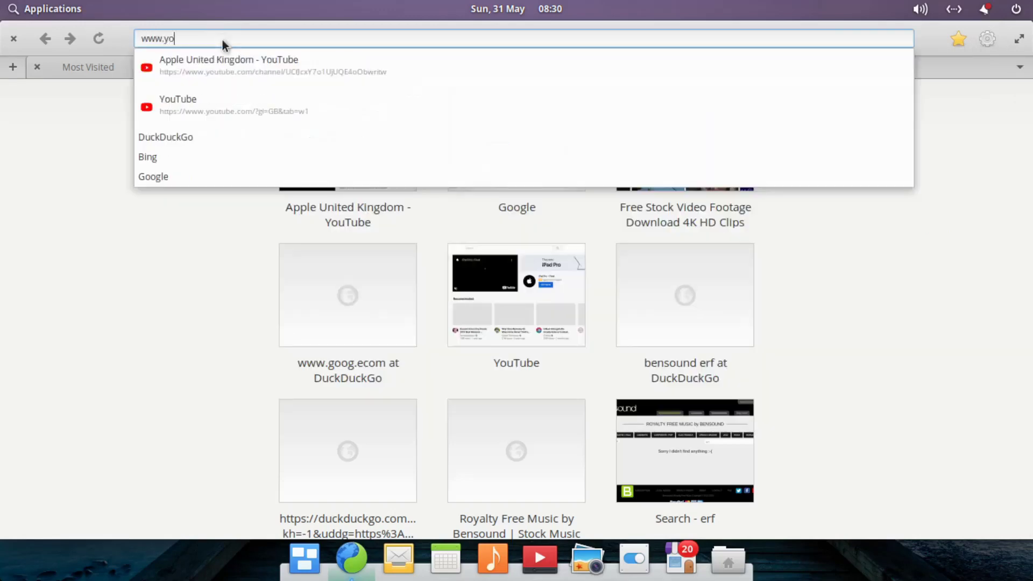
text(e.com)
key(Return)
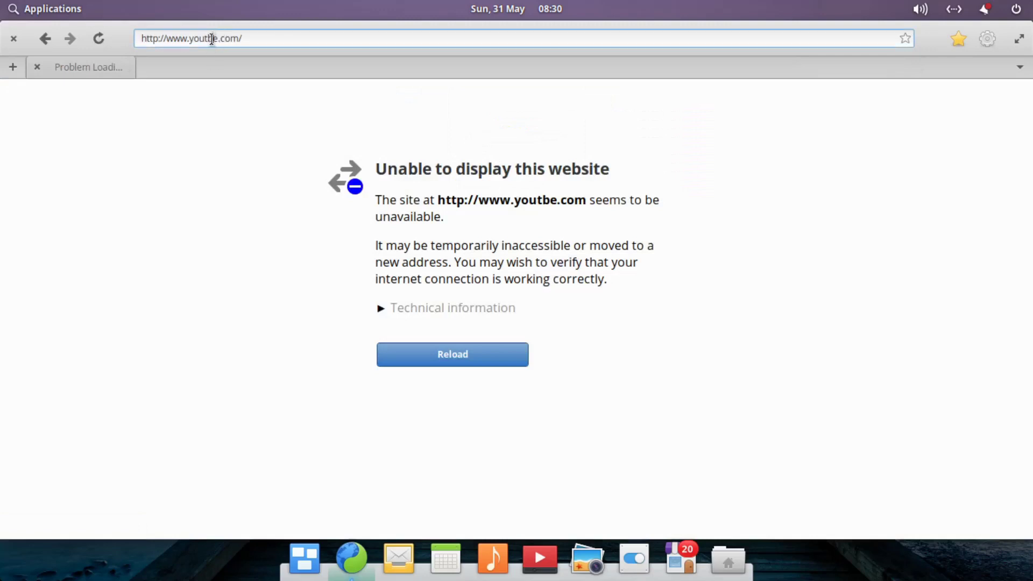
text(u)
key(Return)
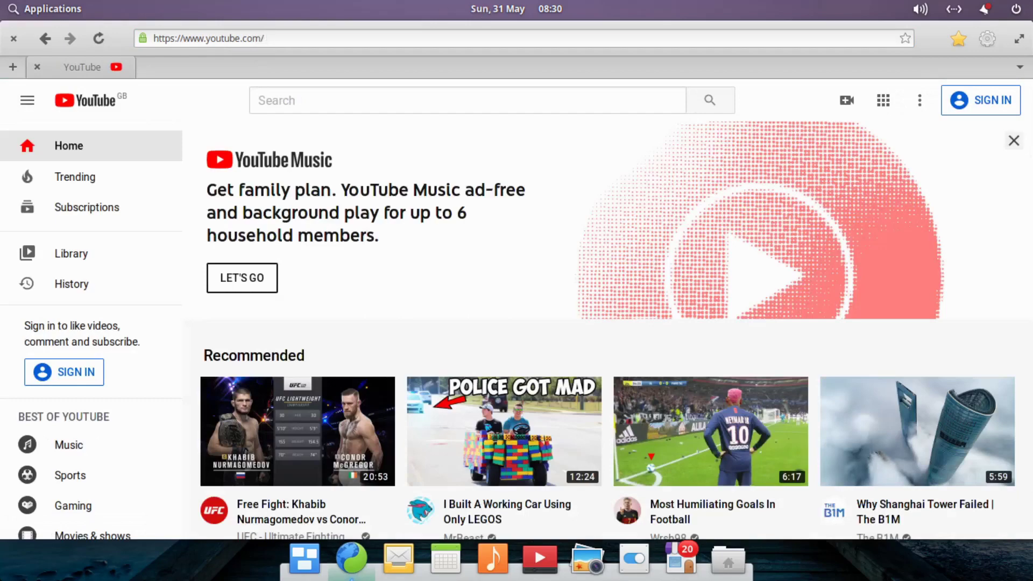
Tile the browser window to one half of the screen and close it.
key(super+Left)
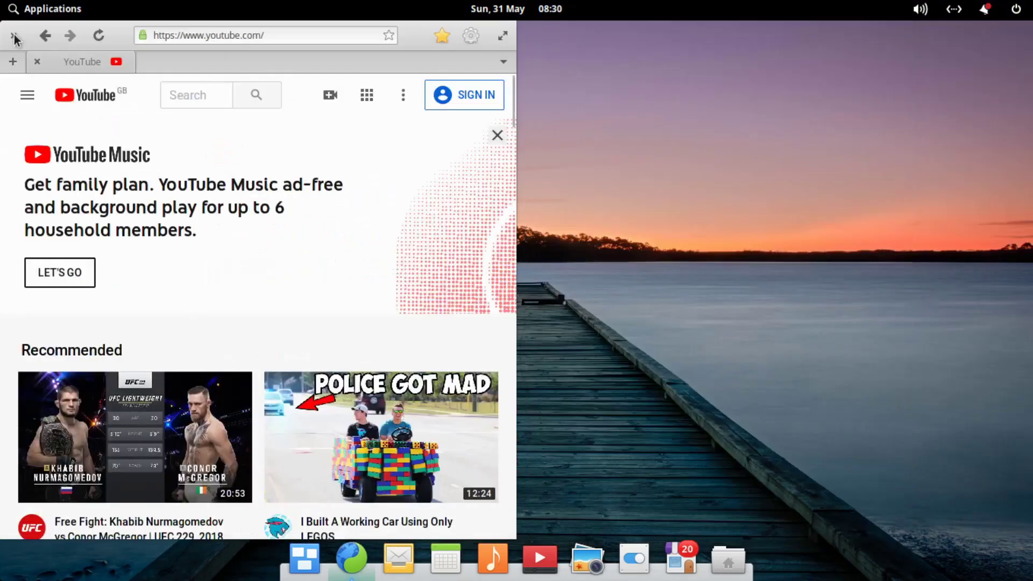
click(14, 37)
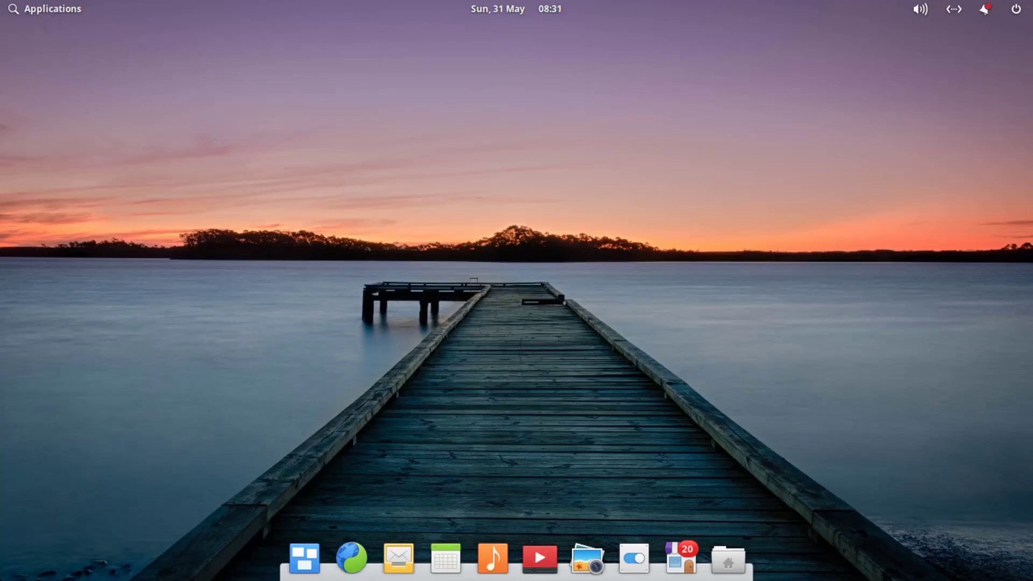
Open Files, look through the Music, Pictures and Videos folders, and close the file manager.
click(43, 10)
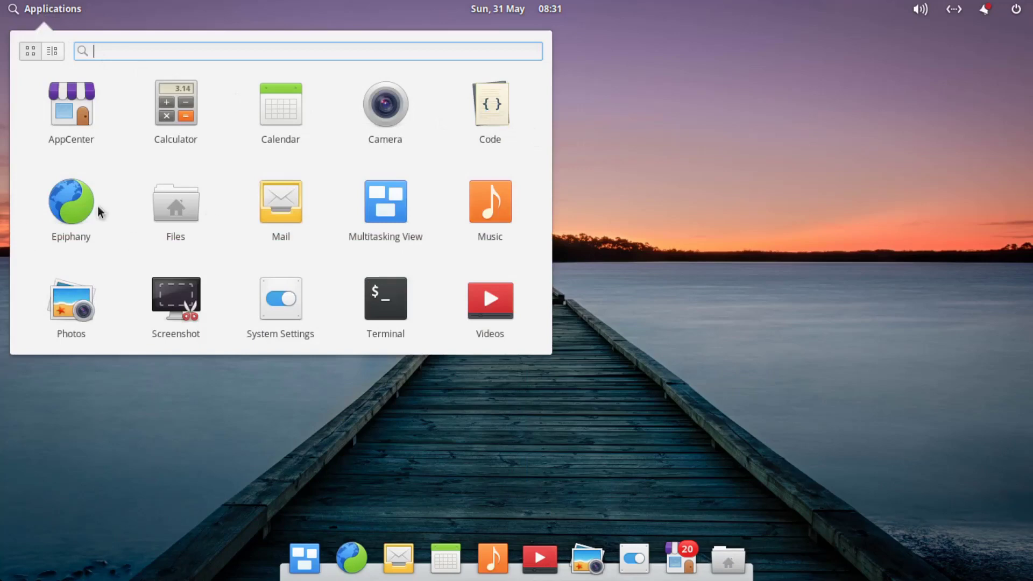
click(162, 235)
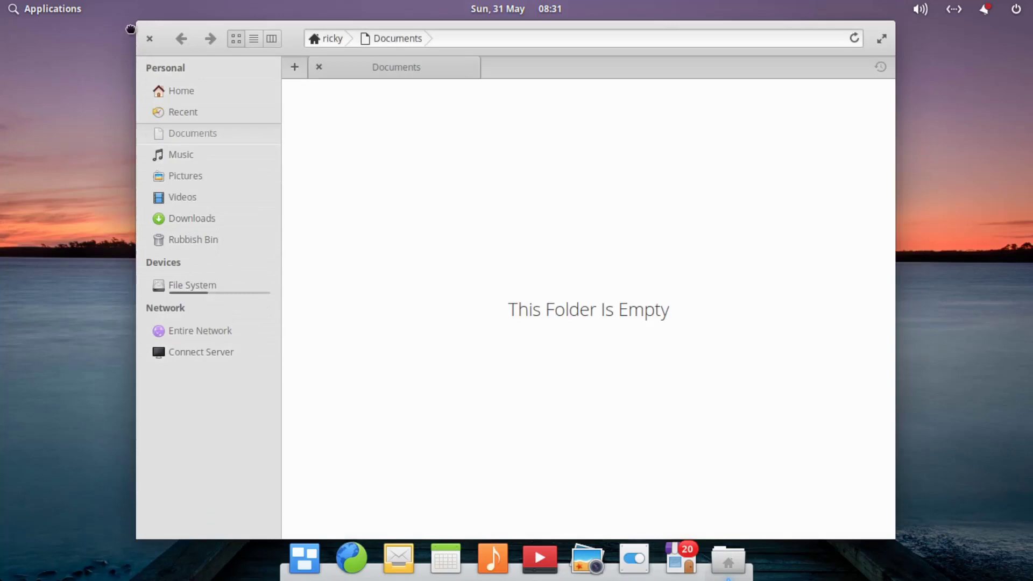
drag(137, 20, 131, 20)
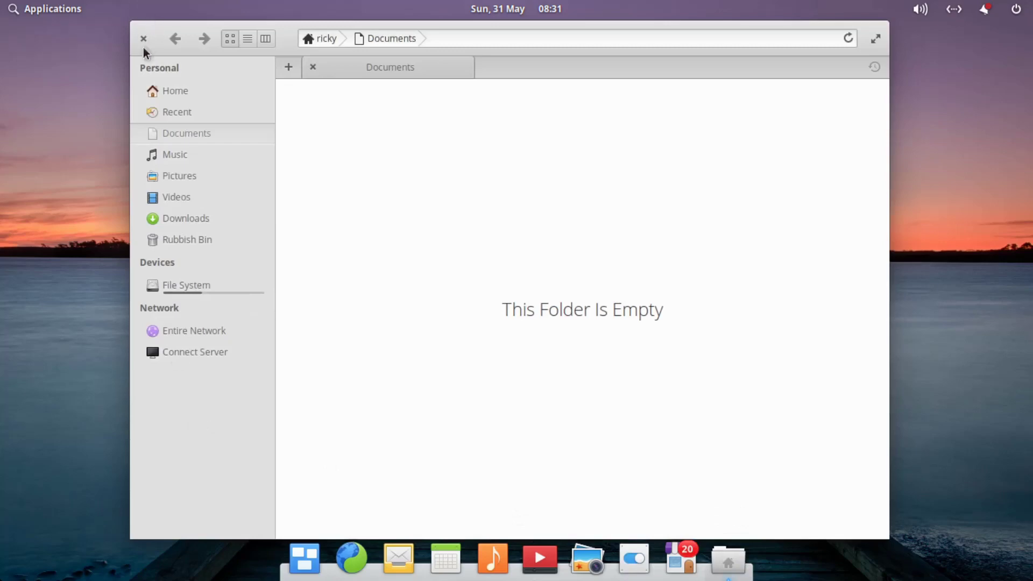
click(189, 154)
click(194, 175)
click(195, 197)
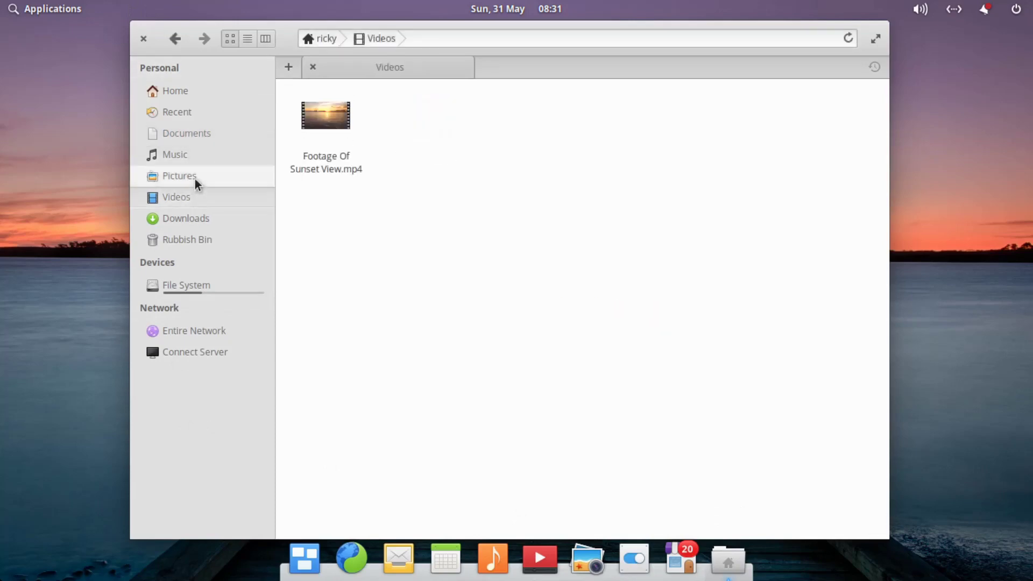
click(194, 176)
click(183, 156)
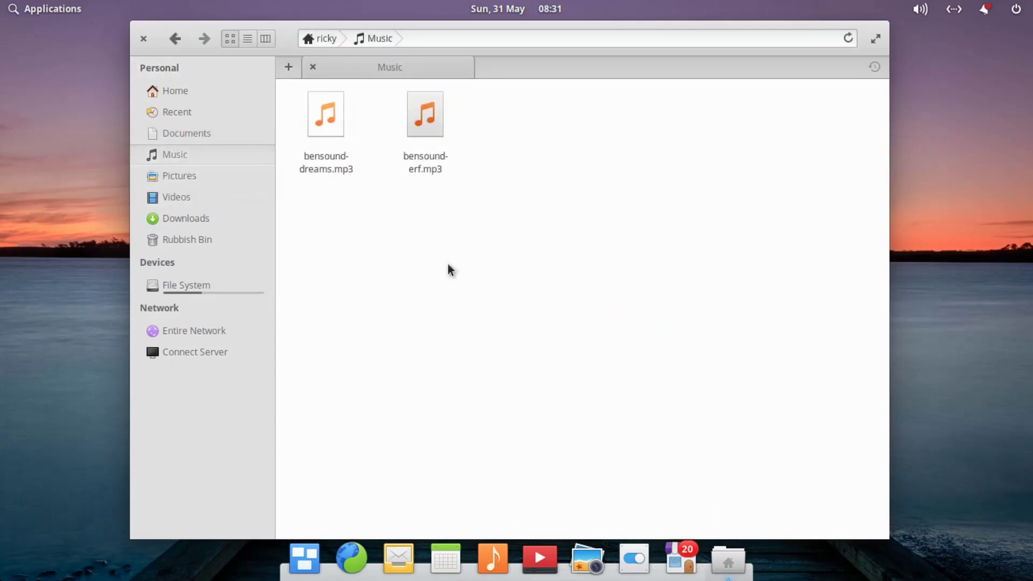
click(143, 38)
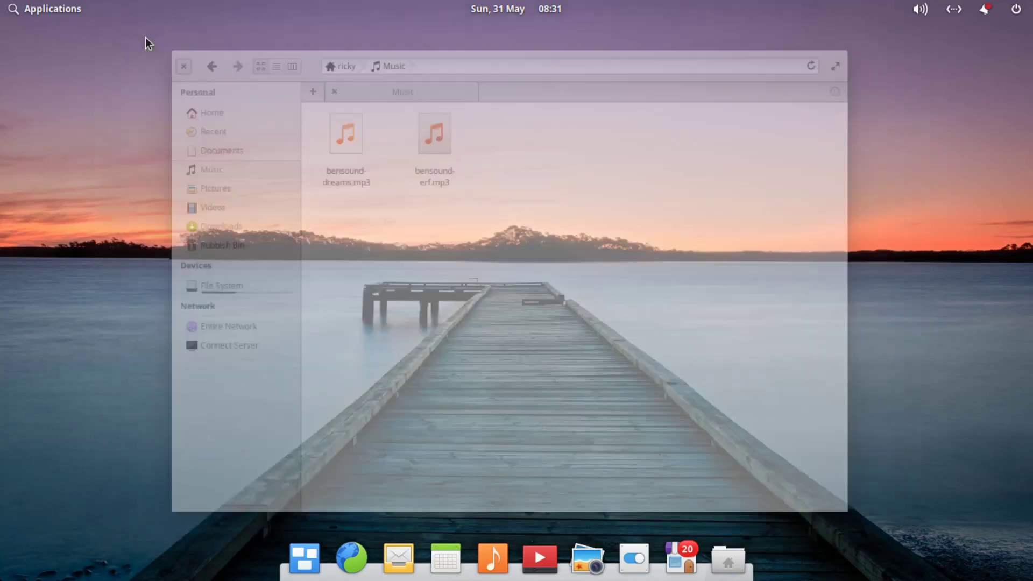
Open Mail to view its account setup form and cancel the setup.
click(54, 15)
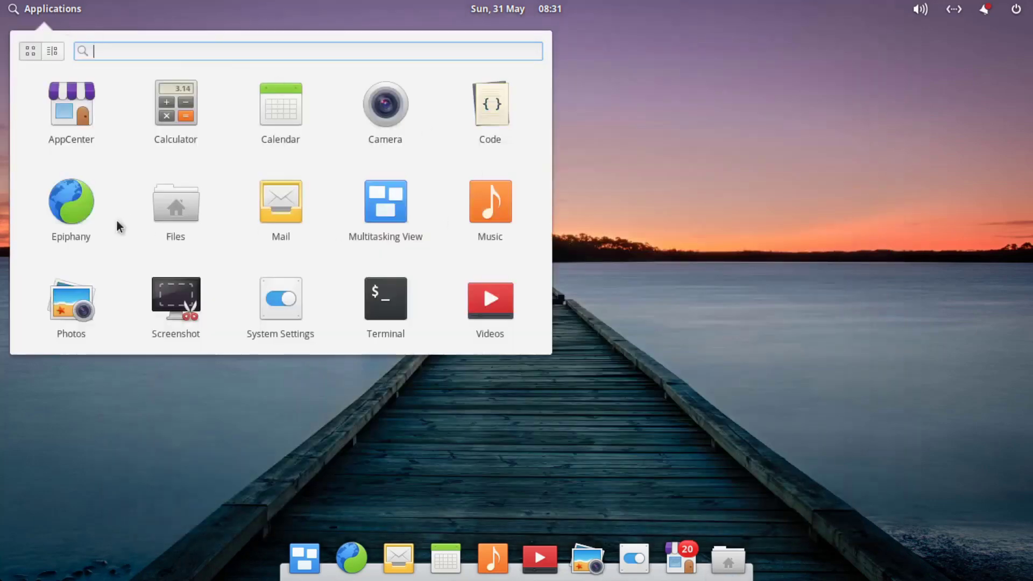
click(275, 209)
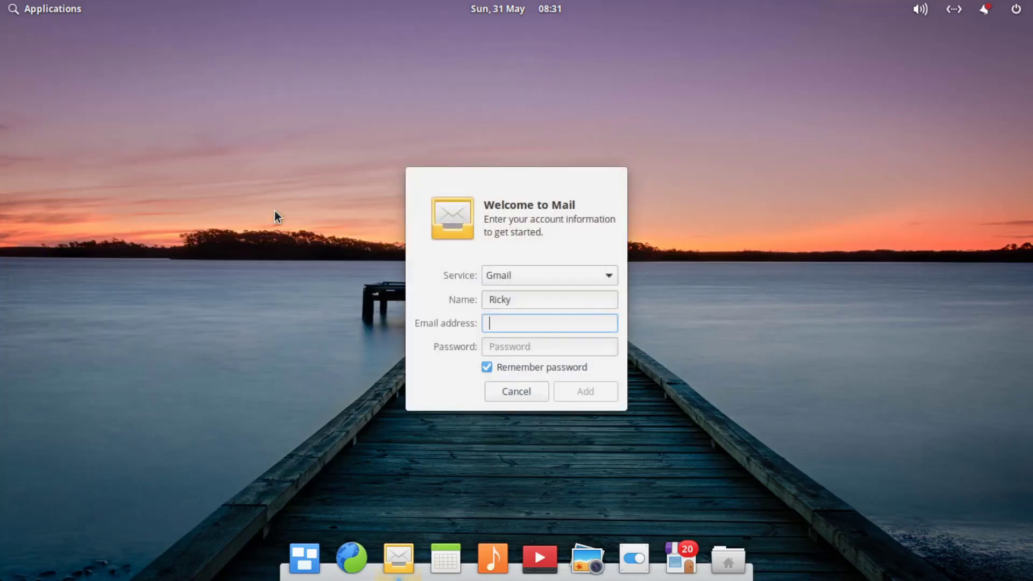
click(522, 390)
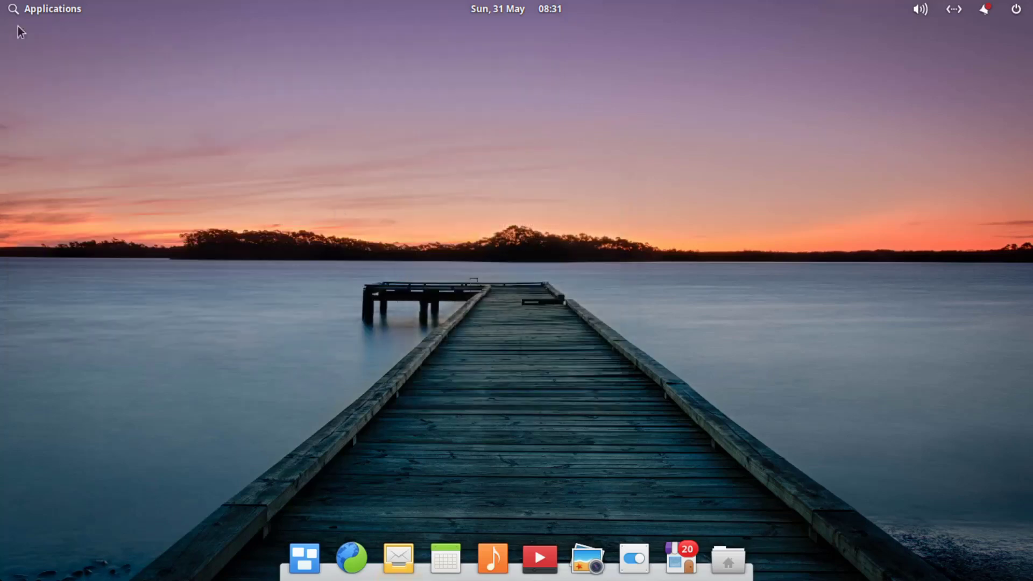
Open Multitasking View to see the workspace overview and return to the desktop.
click(50, 9)
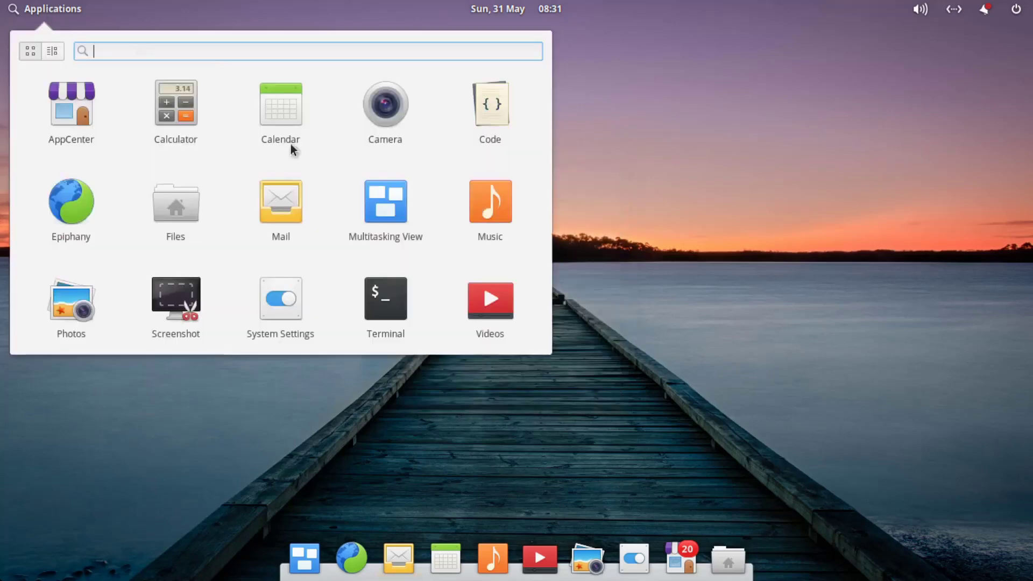
click(394, 212)
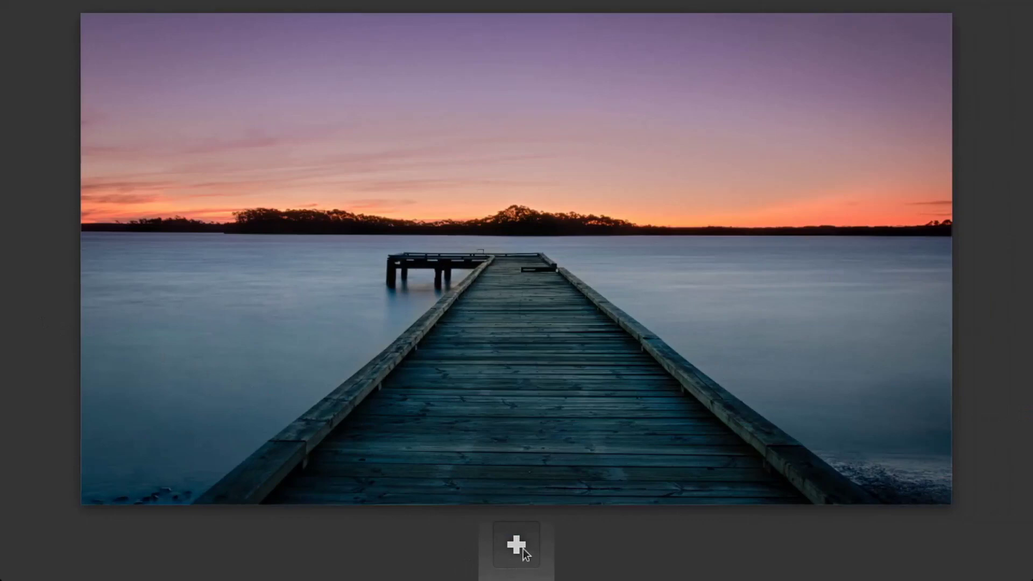
click(568, 291)
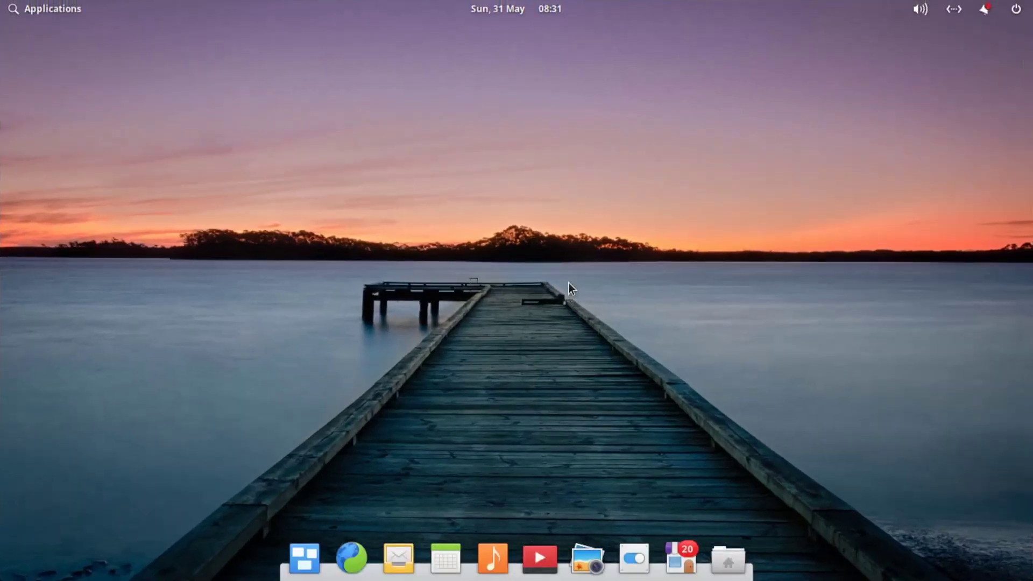
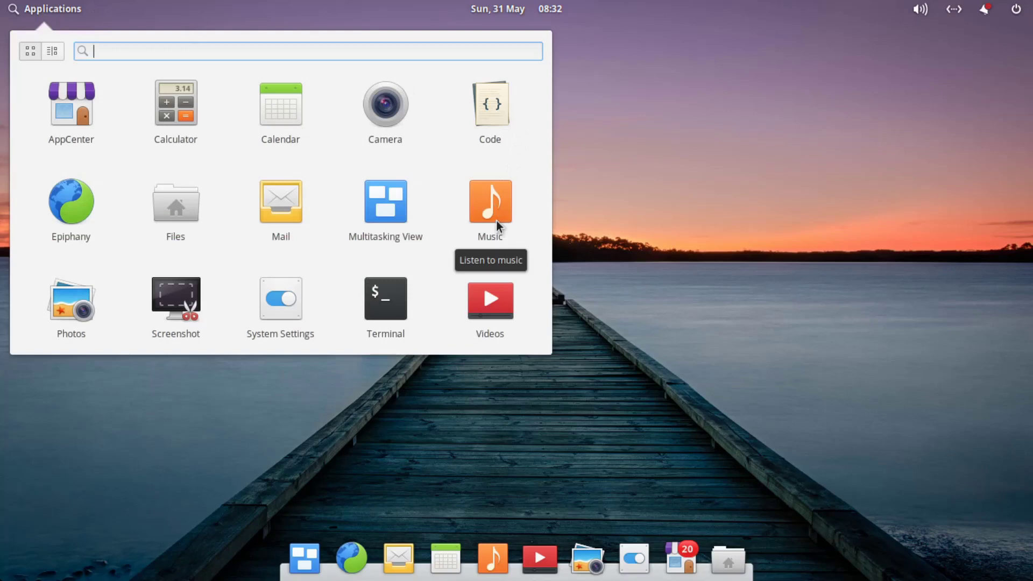
Open Music and try playing bensound-dreams.mp3 and bensound-erf.mp3, including pausing and skipping ahead.
click(496, 220)
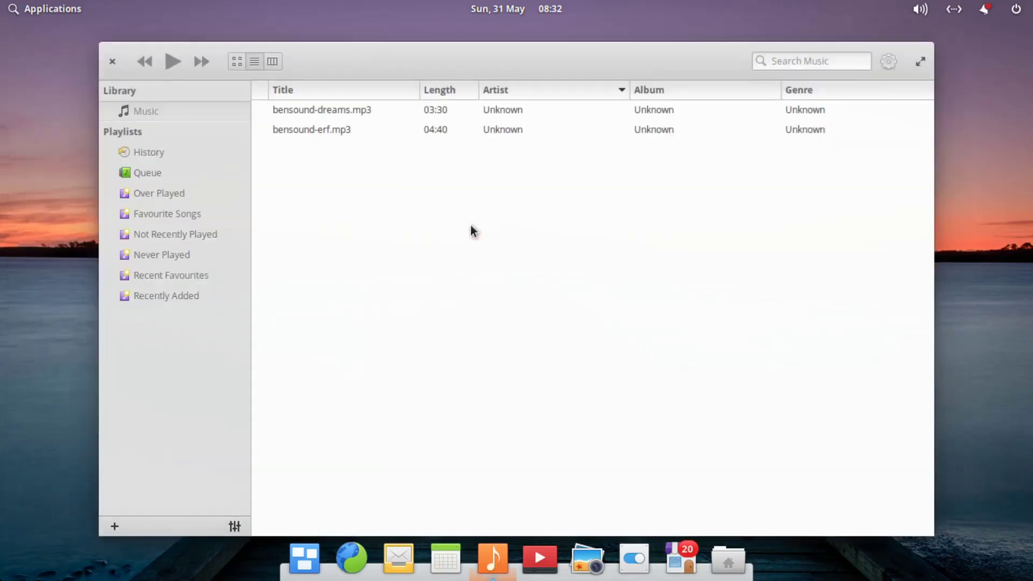
drag(354, 61, 352, 56)
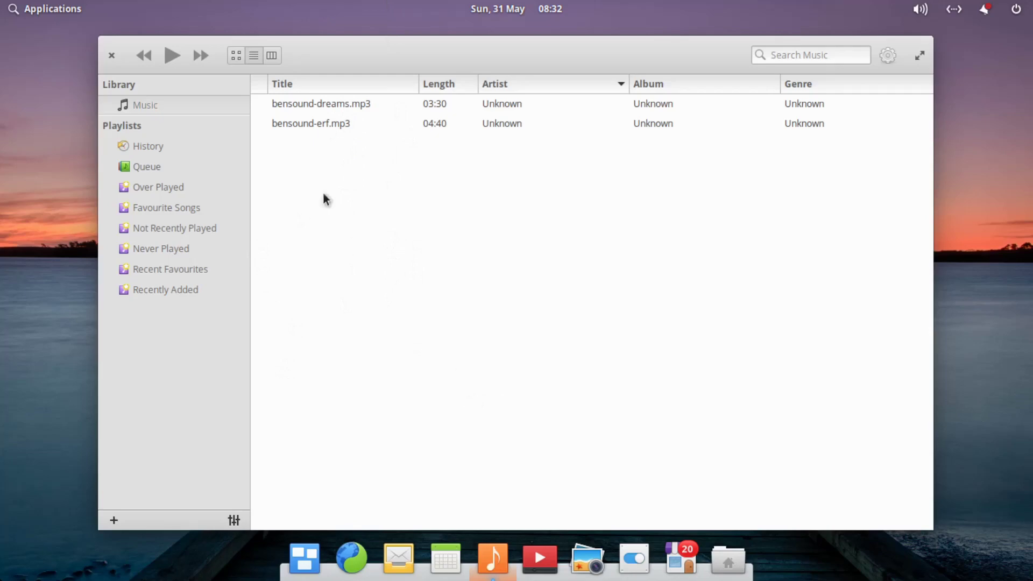
double_click(298, 109)
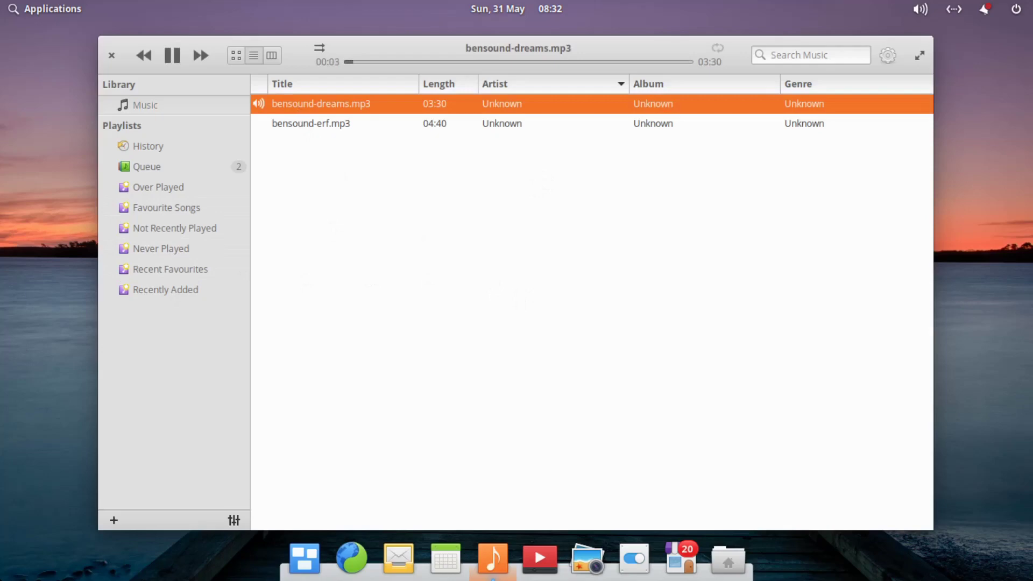
double_click(315, 127)
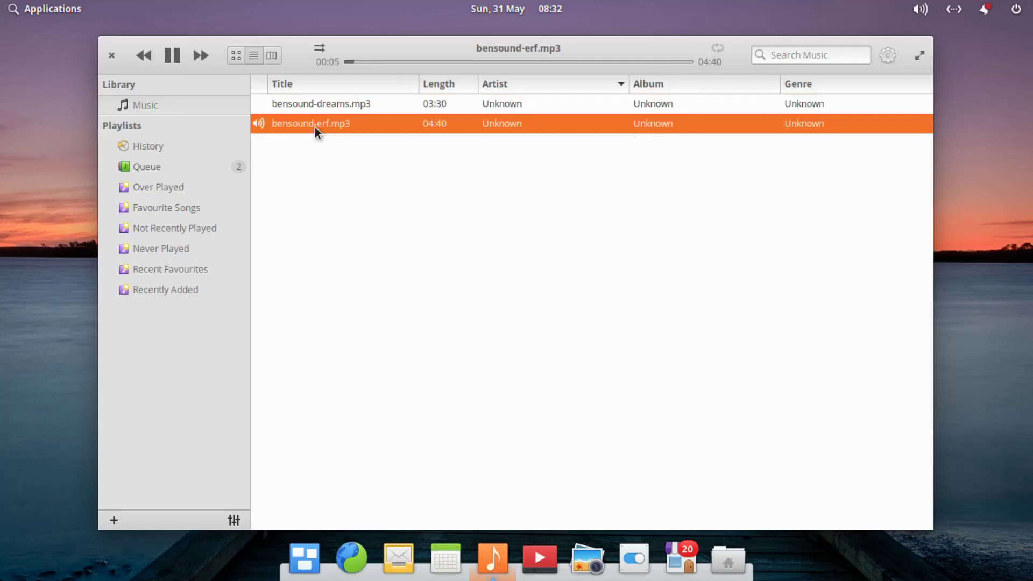
click(170, 55)
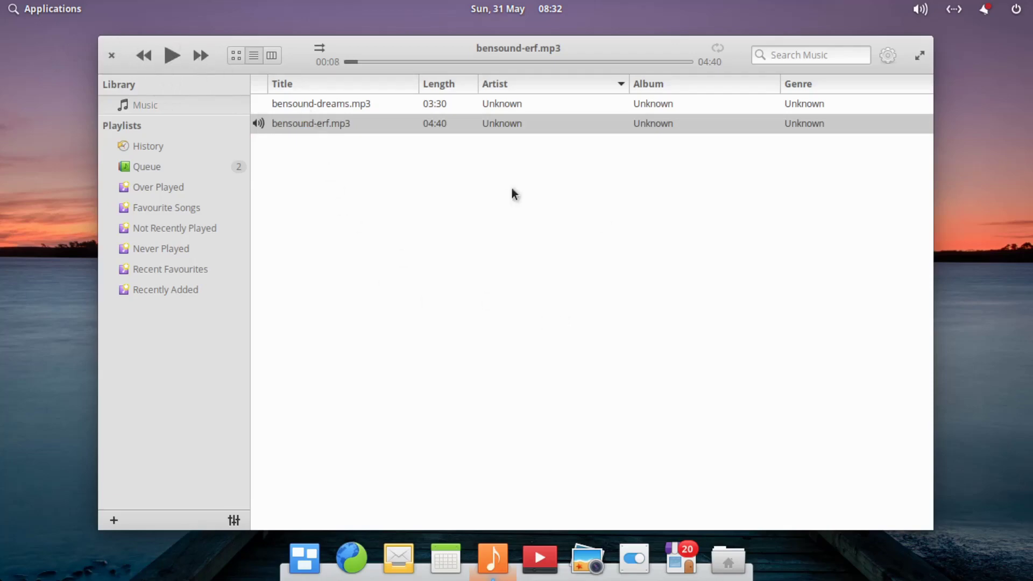
click(199, 60)
Switch the music library to album grid view and look through the playlists before returning to the library.
click(233, 56)
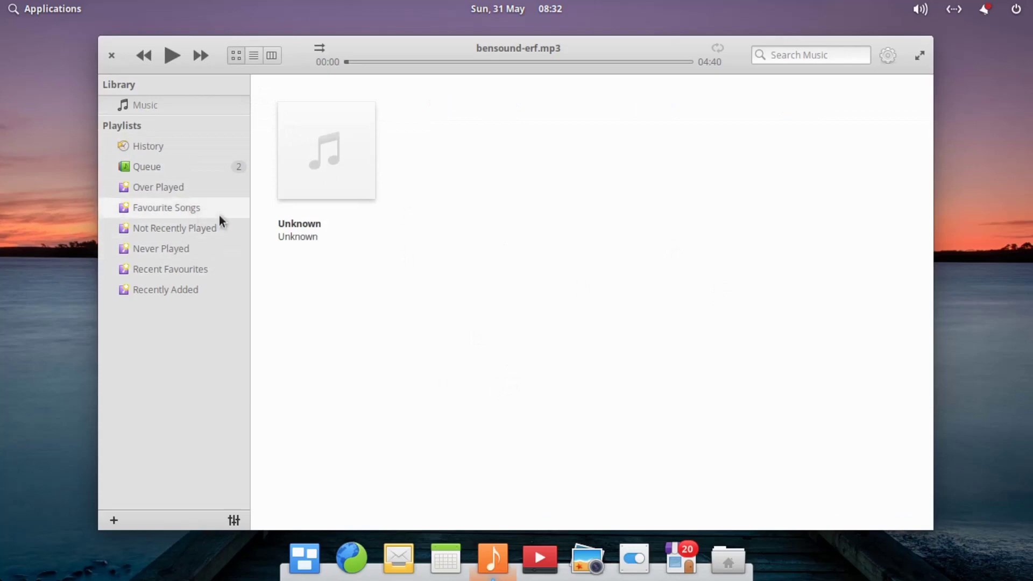
click(199, 255)
click(195, 229)
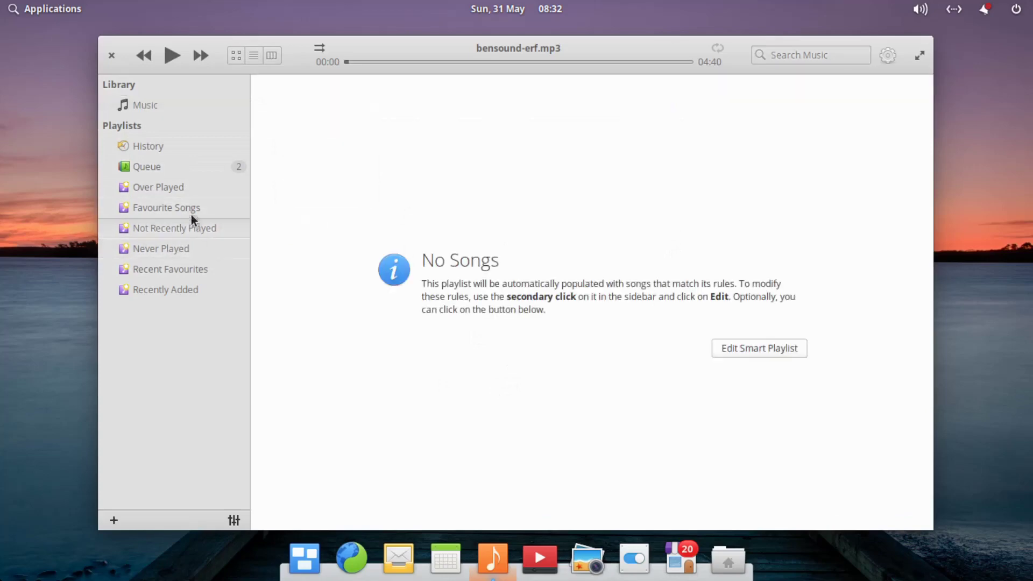
click(192, 213)
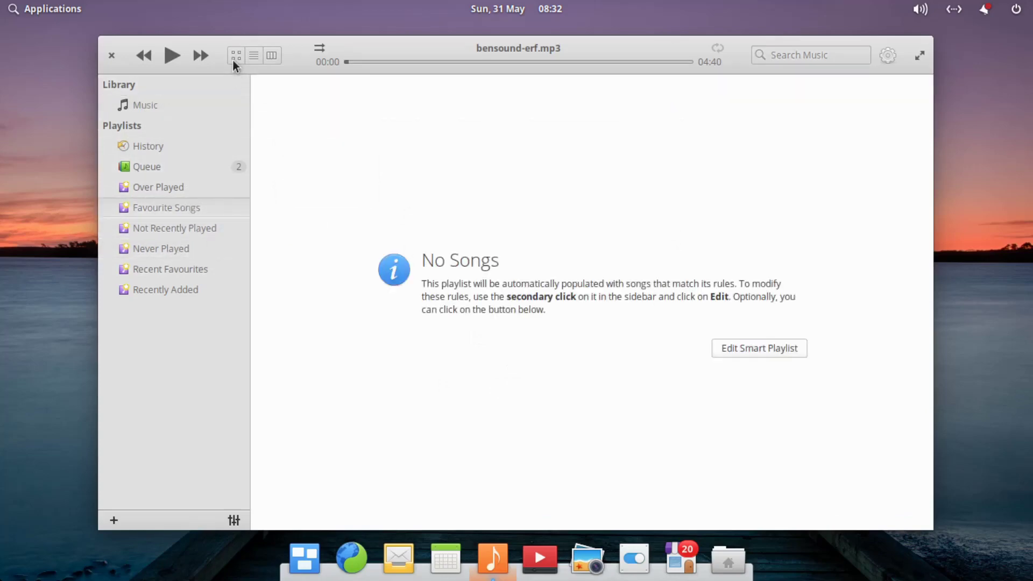
click(196, 166)
click(190, 97)
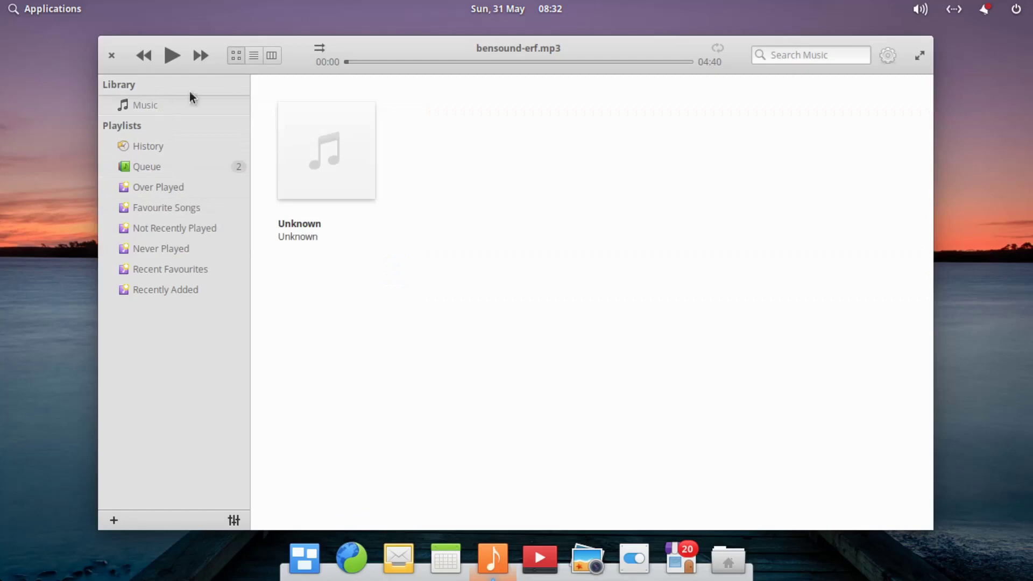
Play the Unknown album briefly, pause it and switch the library to the column view with genres, artists and albums.
double_click(321, 162)
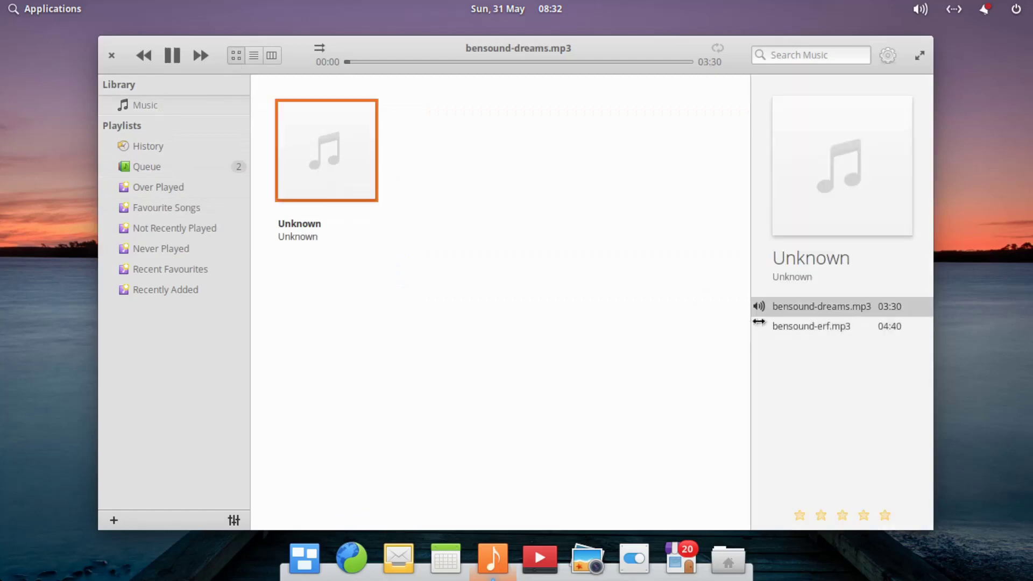
click(176, 56)
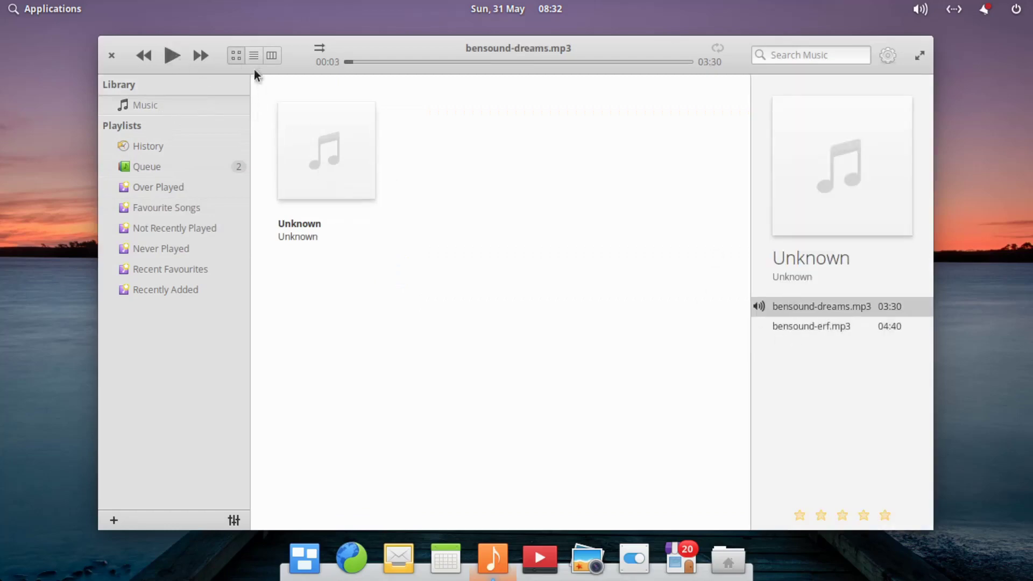
click(250, 56)
click(272, 60)
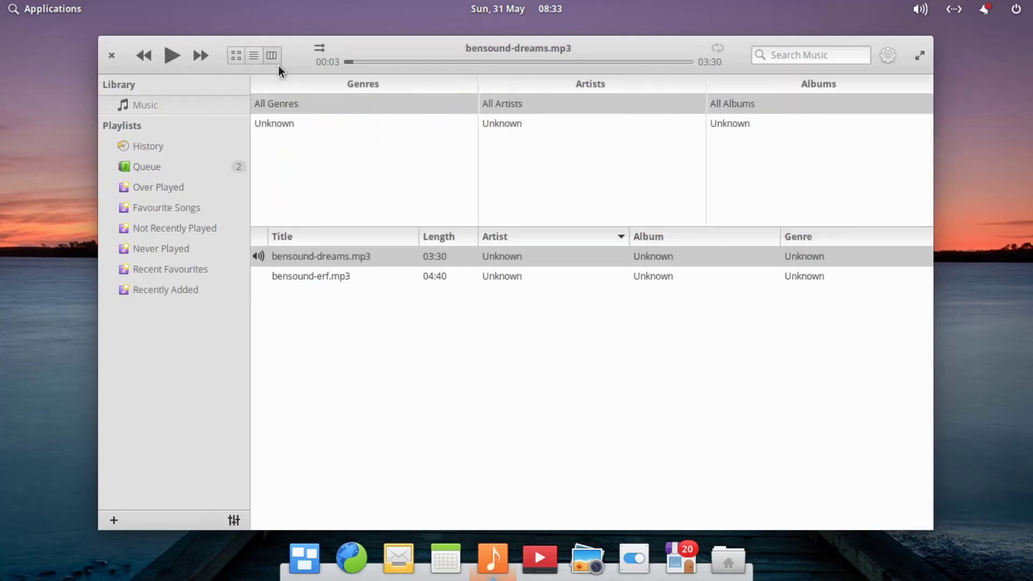
Select bensound-erf.mp3 in the song list and seek within the paused bensound-dreams.mp3 track to 01:14.
click(311, 276)
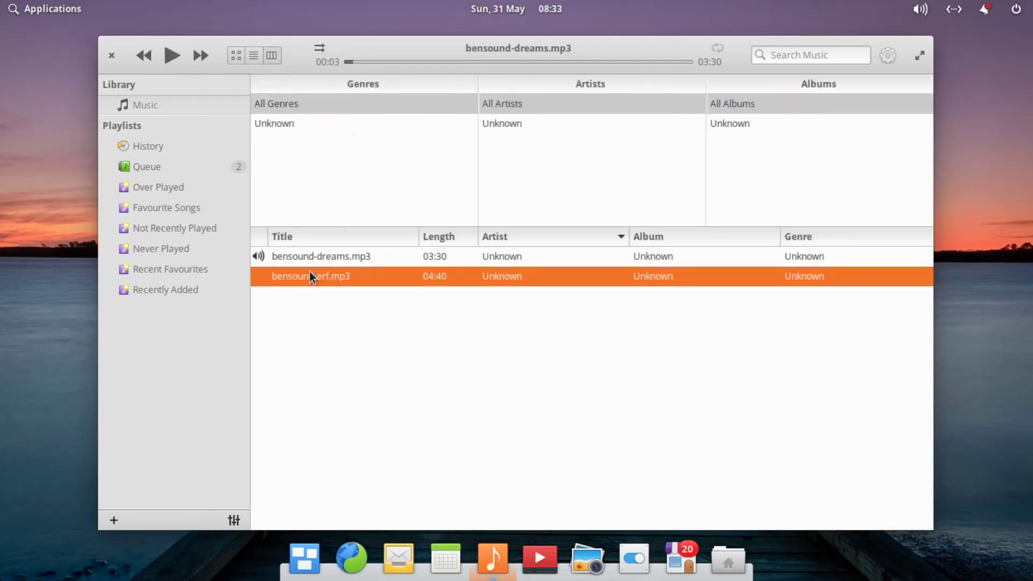
click(324, 258)
click(317, 277)
click(408, 62)
click(467, 61)
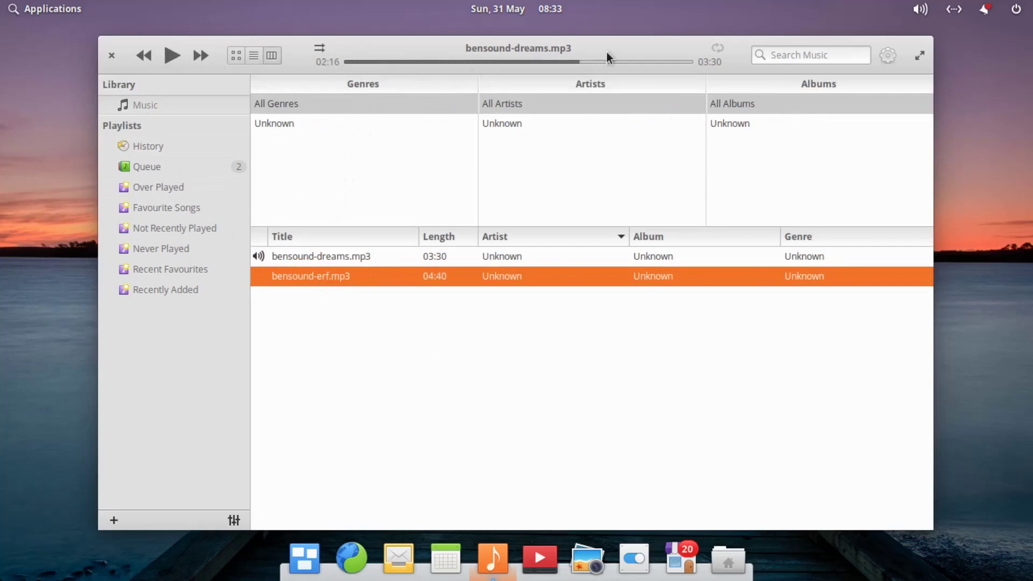
Try the shuffle toggle and maximize the Music window.
click(319, 51)
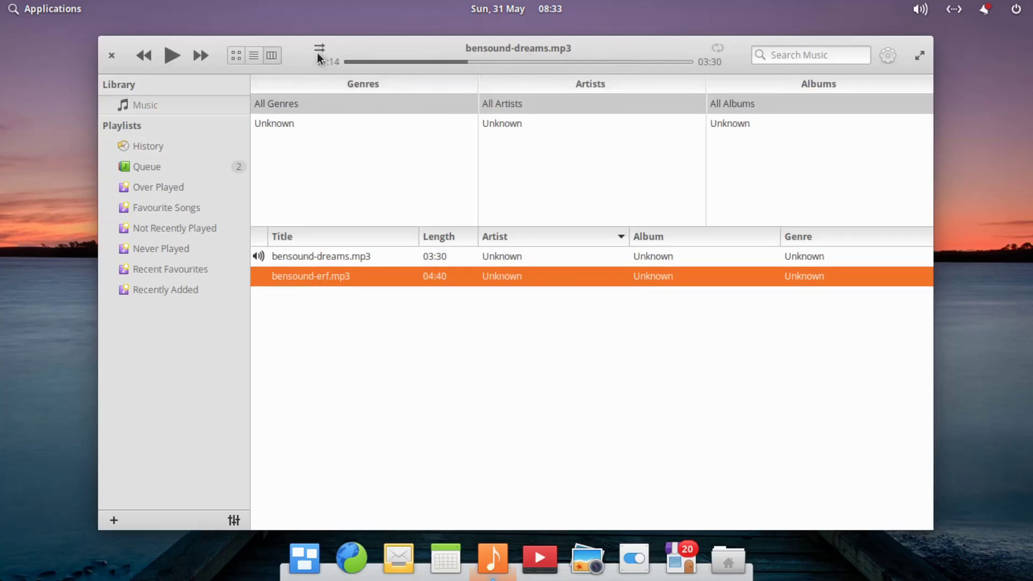
click(319, 51)
click(919, 56)
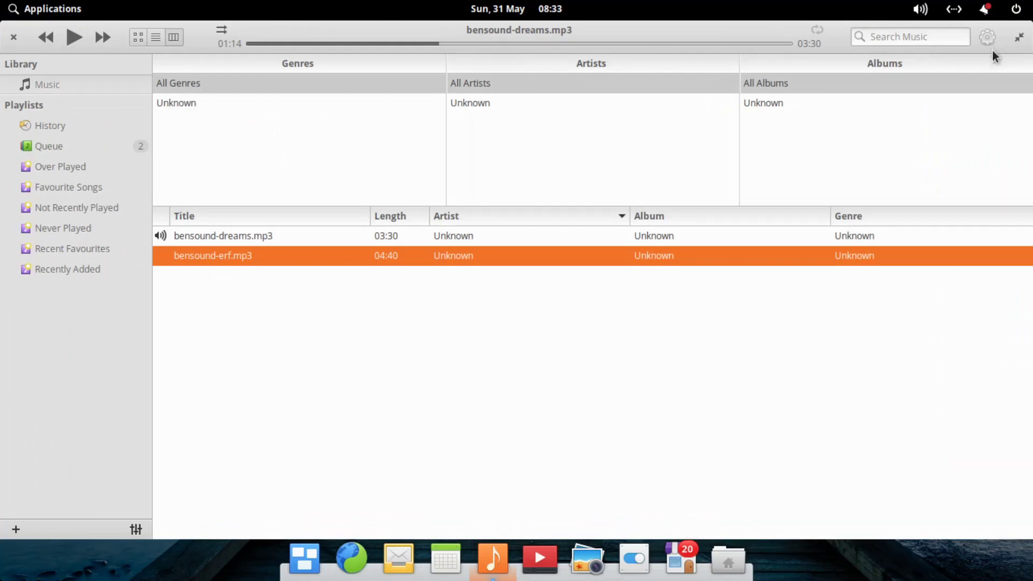
Restore the Music window to its normal size, check the Music preferences and close Music.
click(1019, 36)
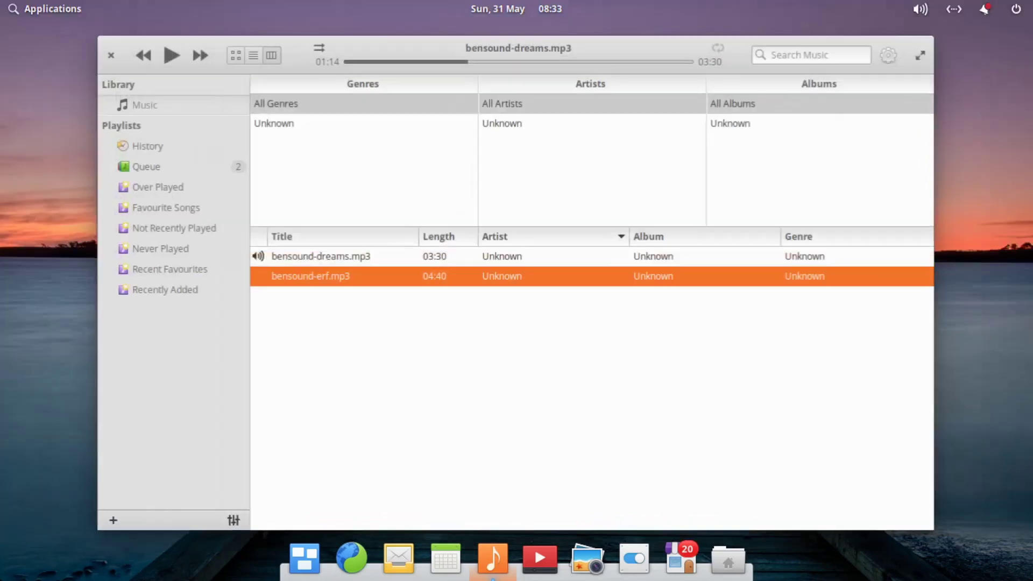
click(892, 59)
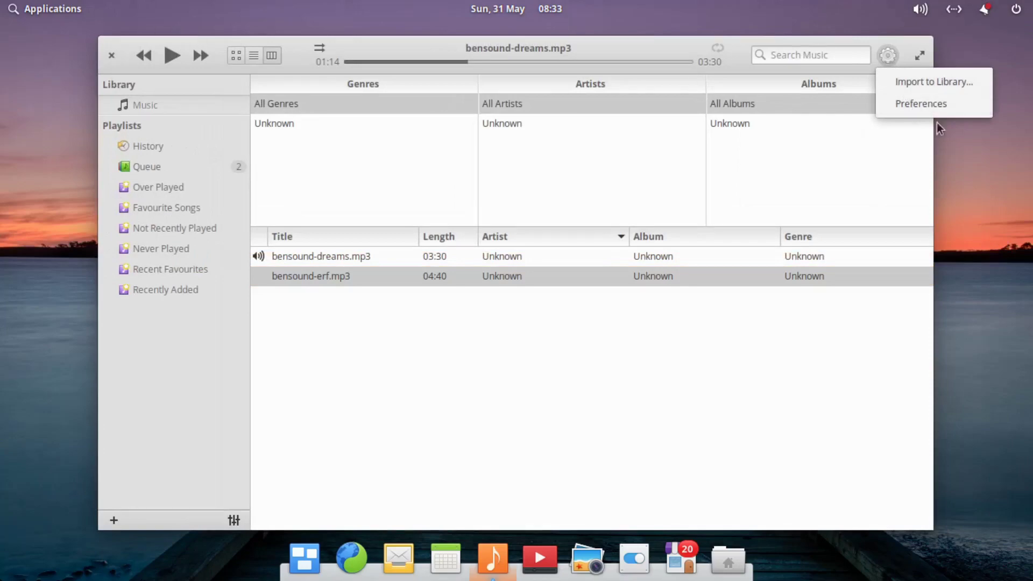
click(934, 101)
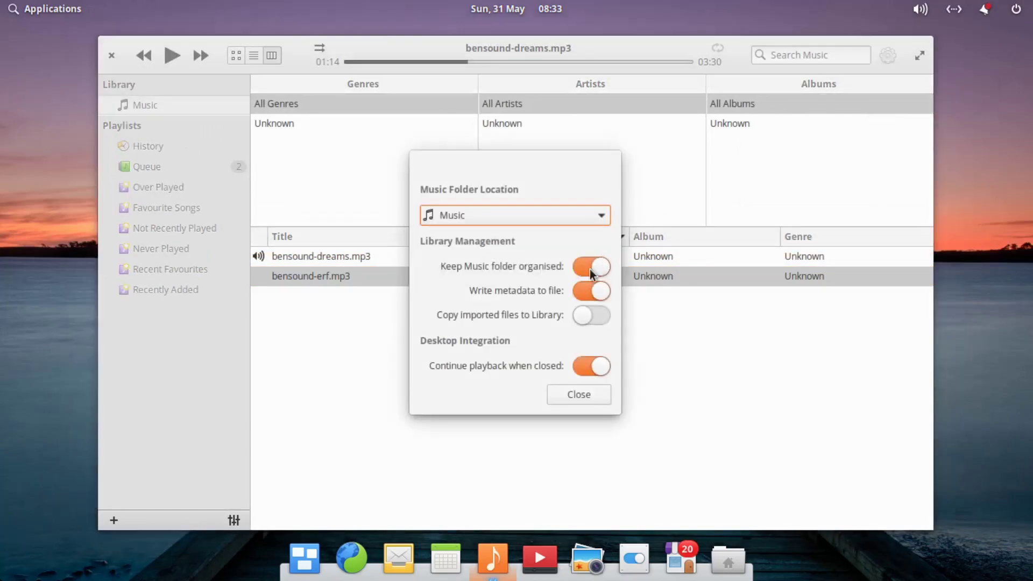
click(578, 394)
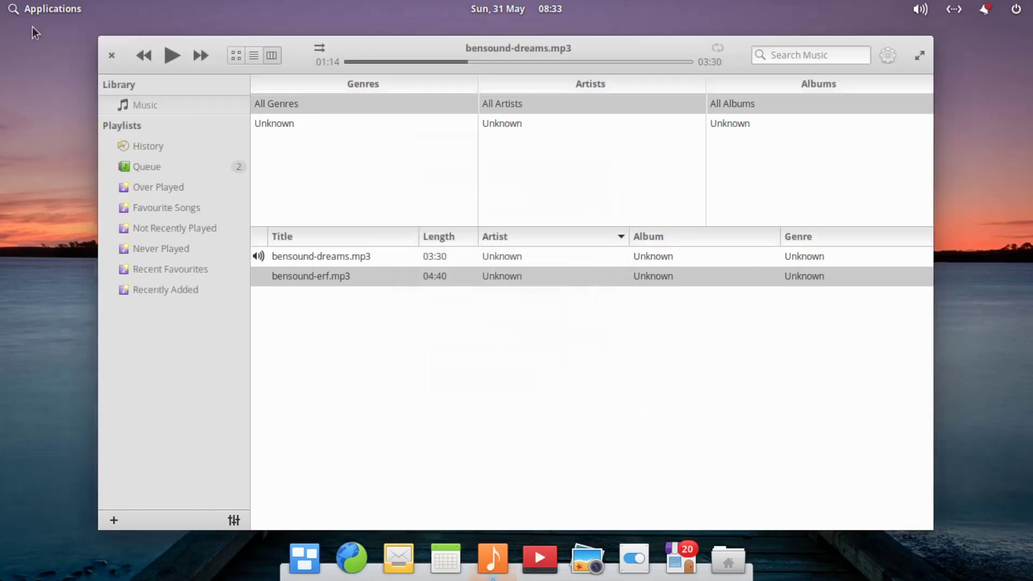
click(111, 55)
Open Photos, view the sunset photo iu7329852.jpe at full size and look through its available actions.
click(72, 12)
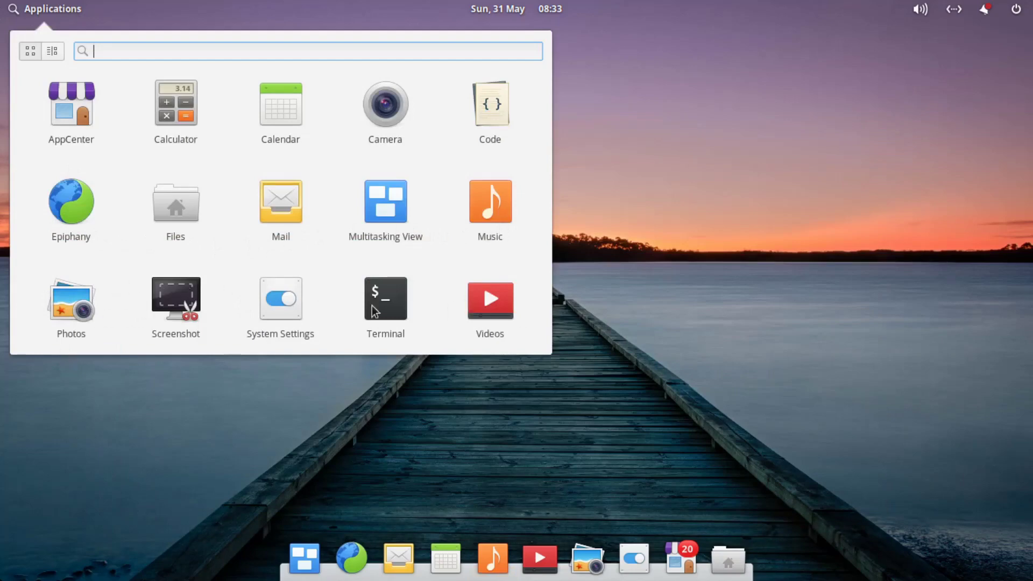
click(62, 305)
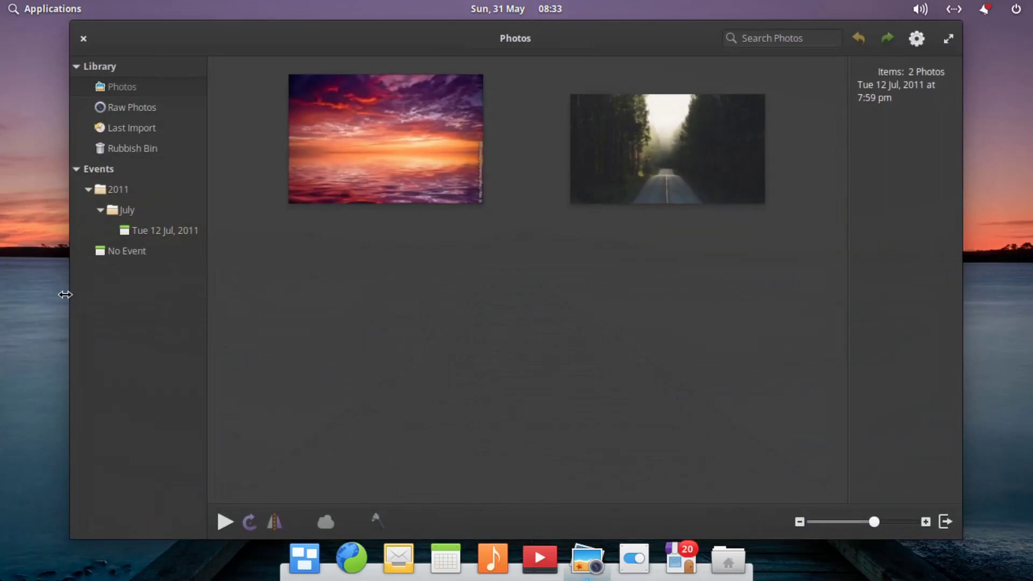
double_click(361, 173)
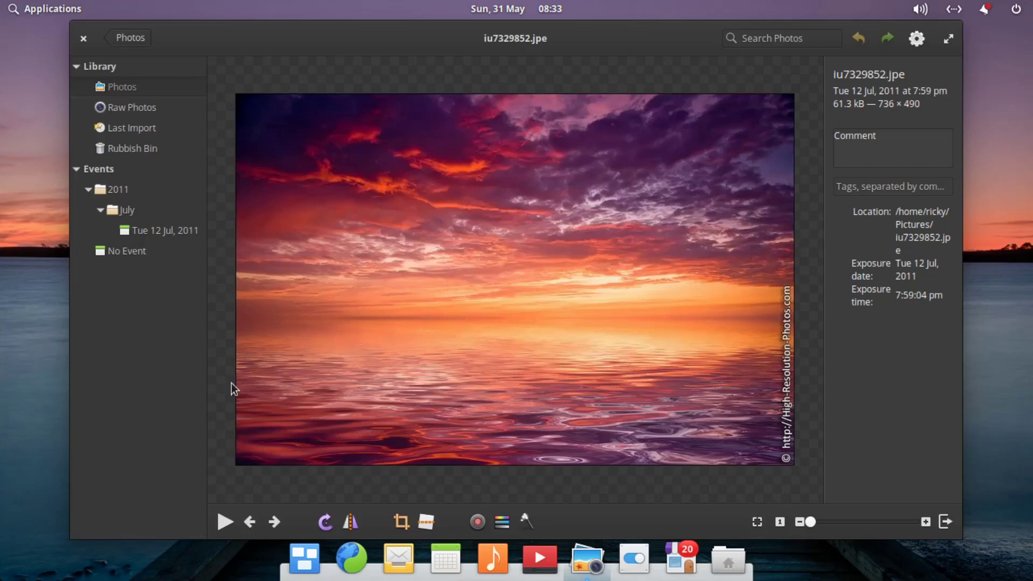
right_click(417, 357)
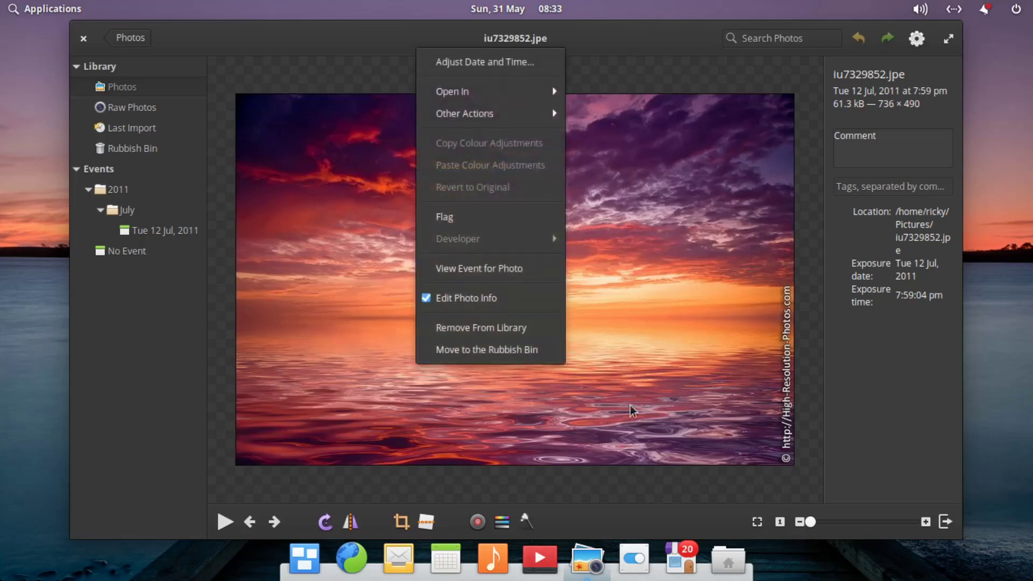
mouse_move(507, 86)
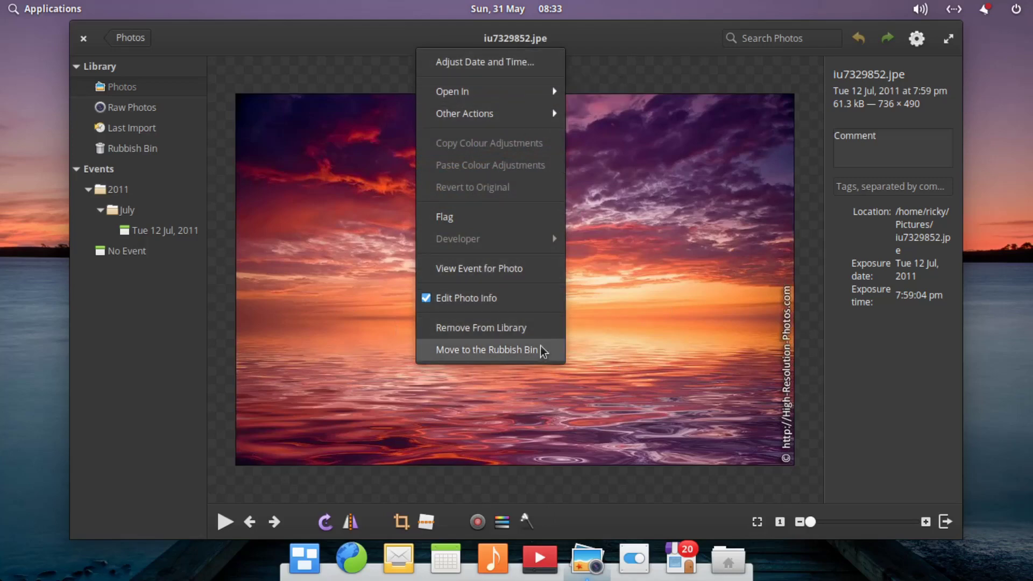
click(154, 471)
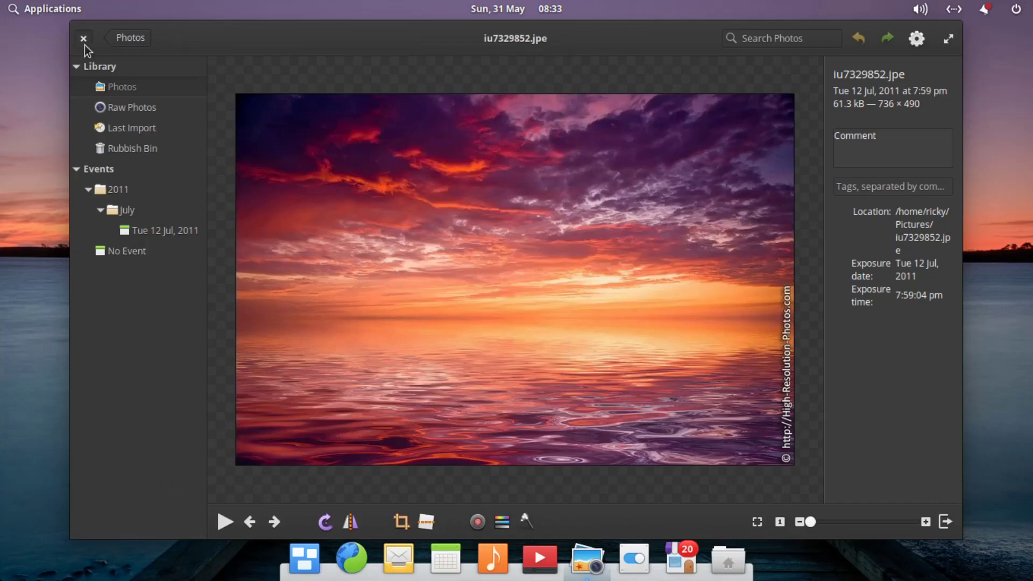
mouse_move(85, 44)
mouse_down()
mouse_move(103, 45)
mouse_move(127, 115)
mouse_move(91, 44)
mouse_up()
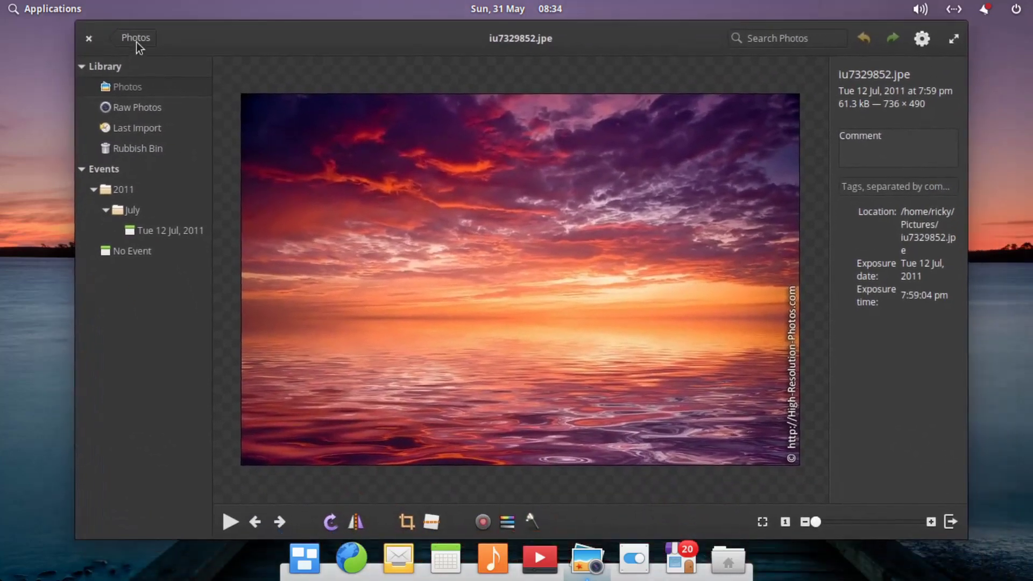
Return to the photo library, view the forest road photo iu.jpe and its available actions, and close Photos.
click(136, 43)
double_click(688, 183)
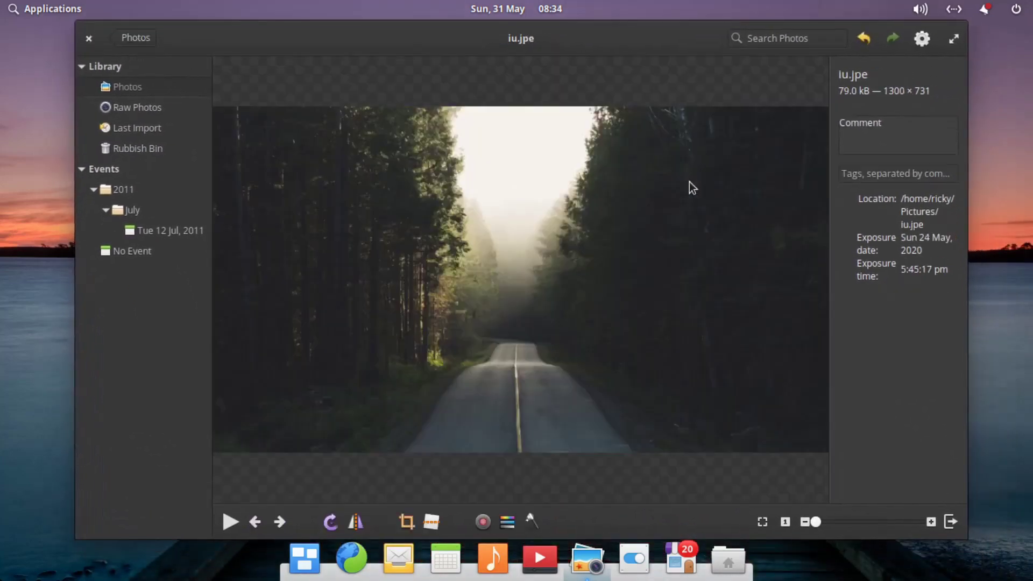
right_click(534, 253)
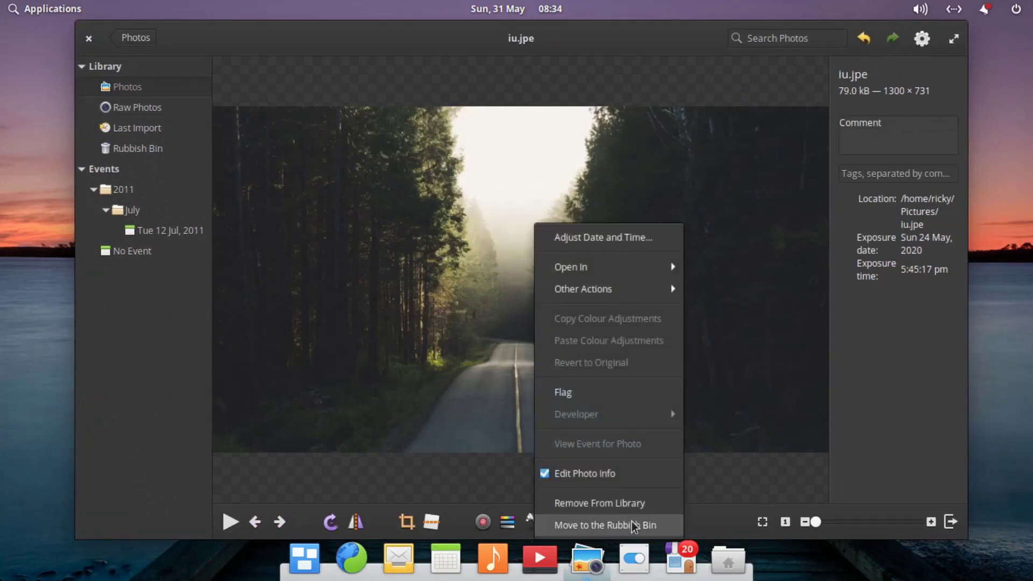
click(355, 324)
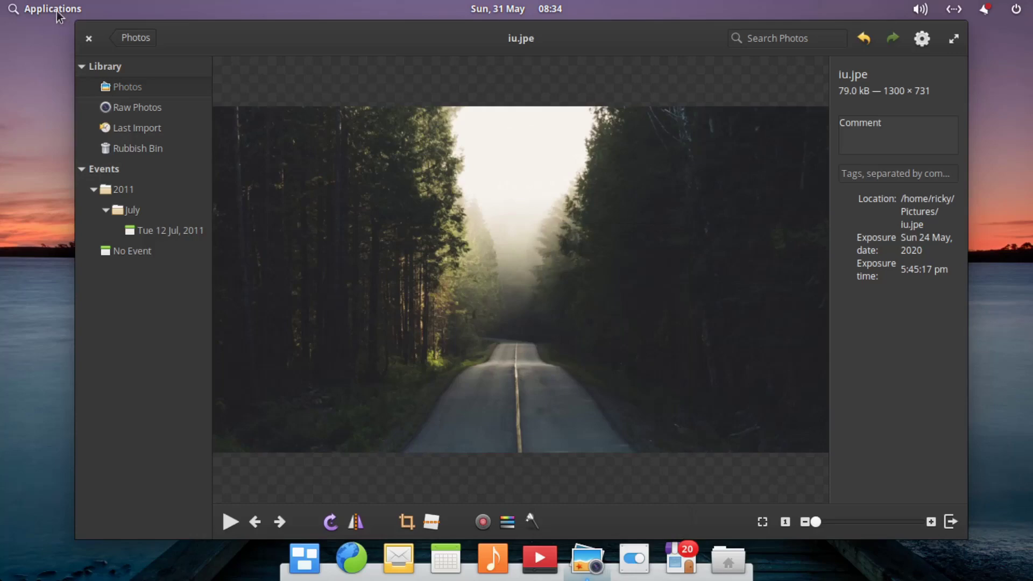
click(89, 39)
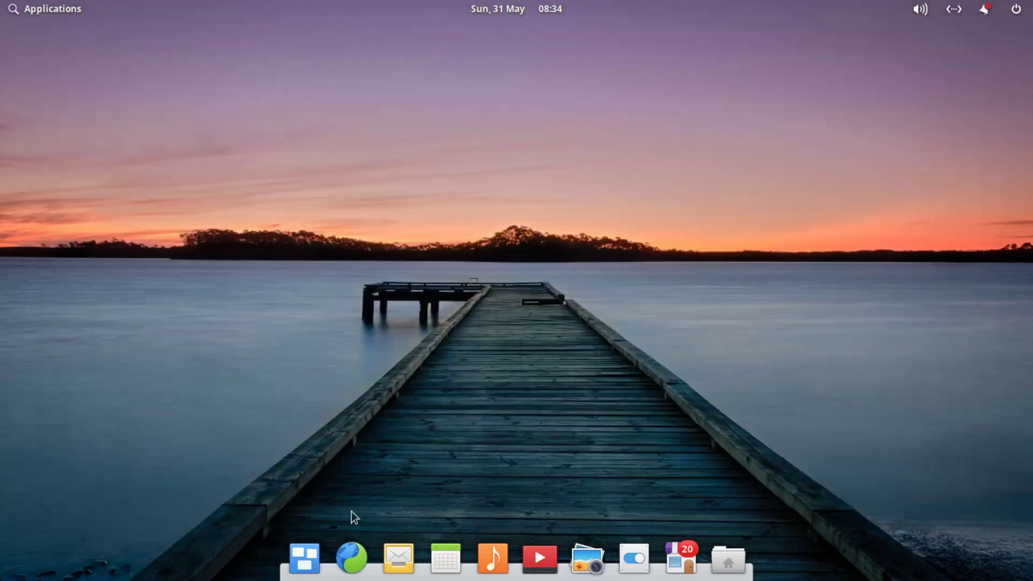
Remove Mail from the dock and try to pull Calculator out of the applications overview.
drag(398, 558, 421, 328)
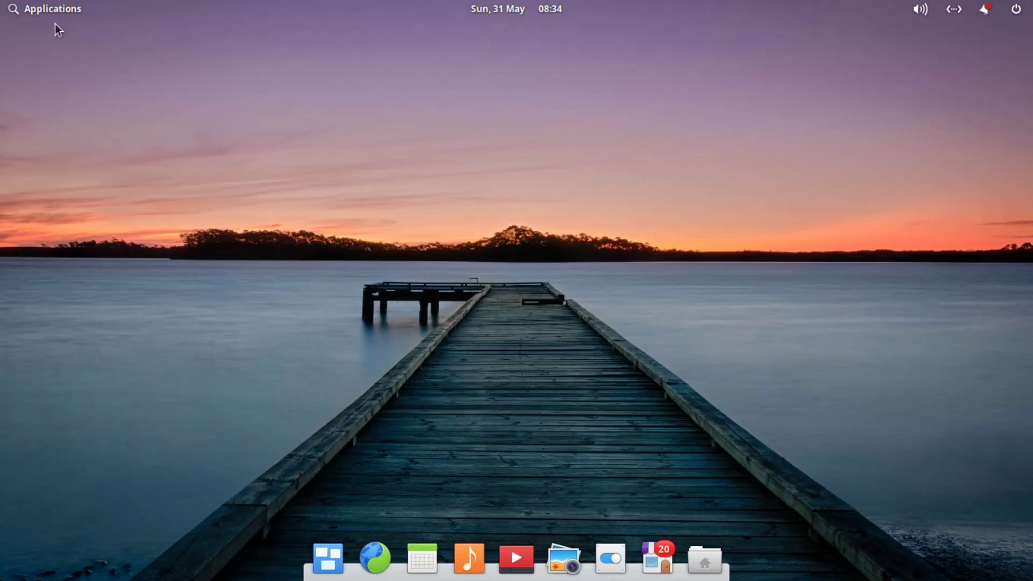
click(47, 8)
drag(175, 107, 726, 259)
Open the Screenshot tool, capture the whole screen with a 1 second delay and discard the image.
click(52, 10)
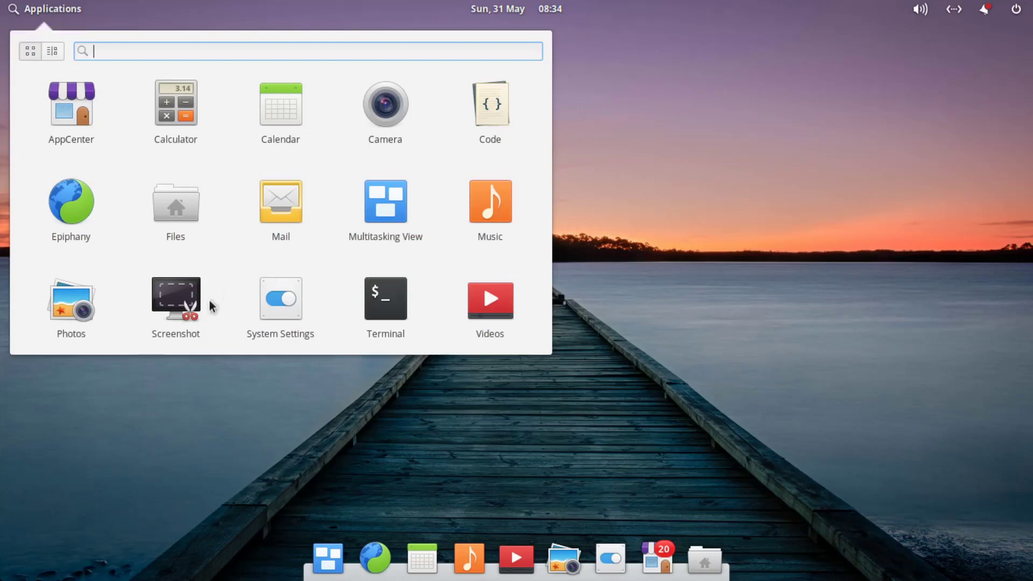
click(176, 301)
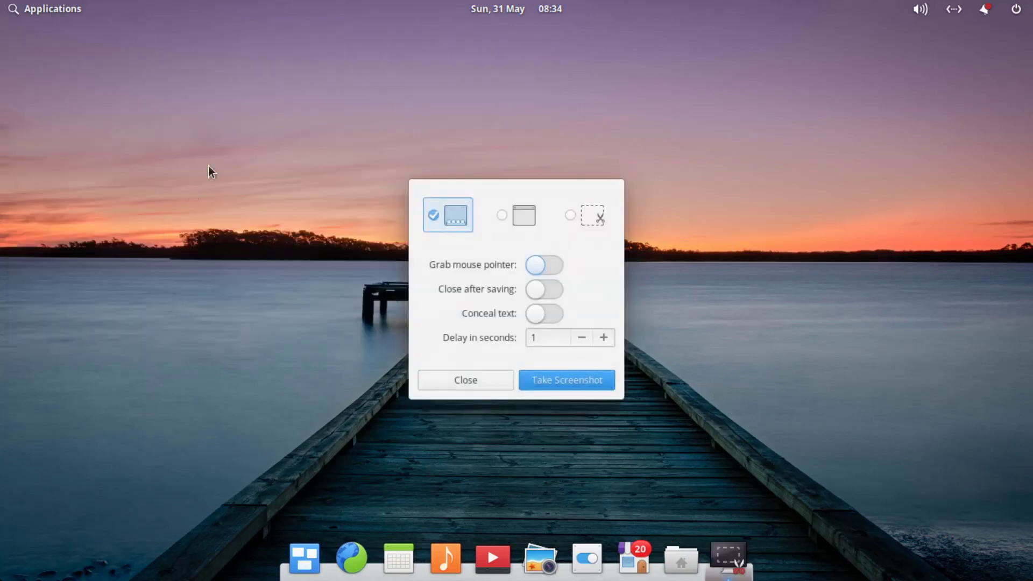
click(552, 380)
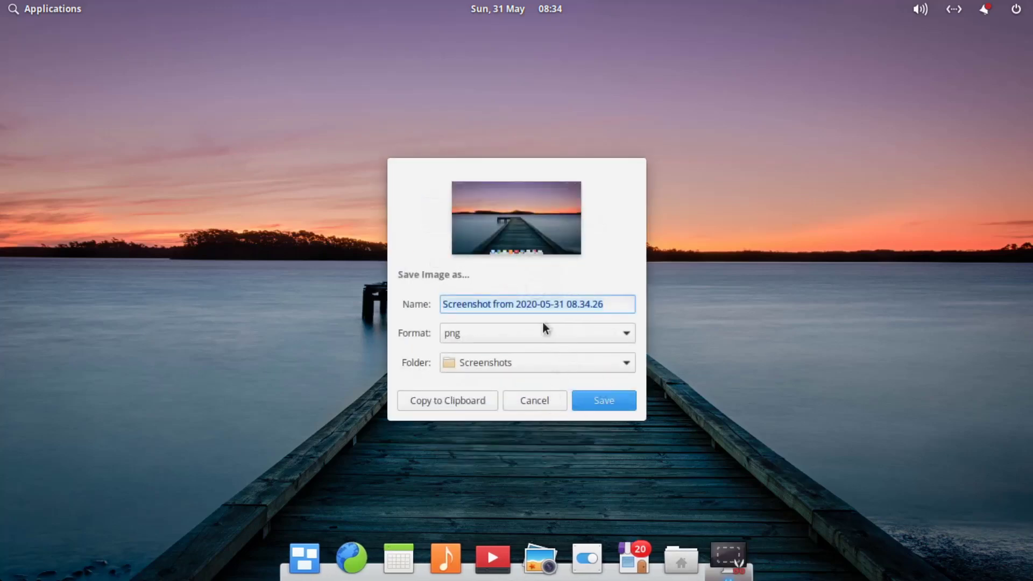
click(536, 399)
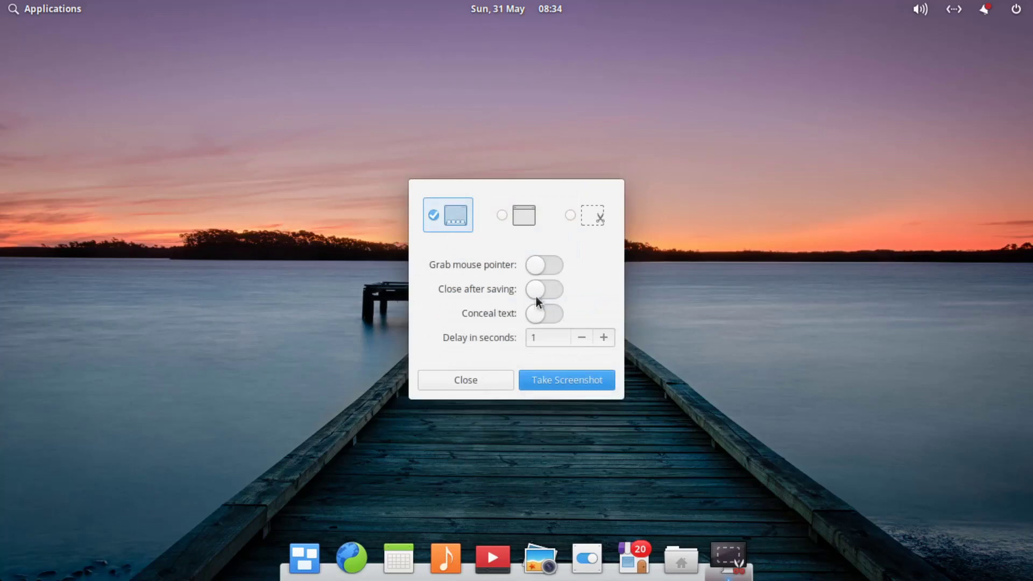
Try the window and selected-area capture modes and close the Screenshot tool.
click(526, 216)
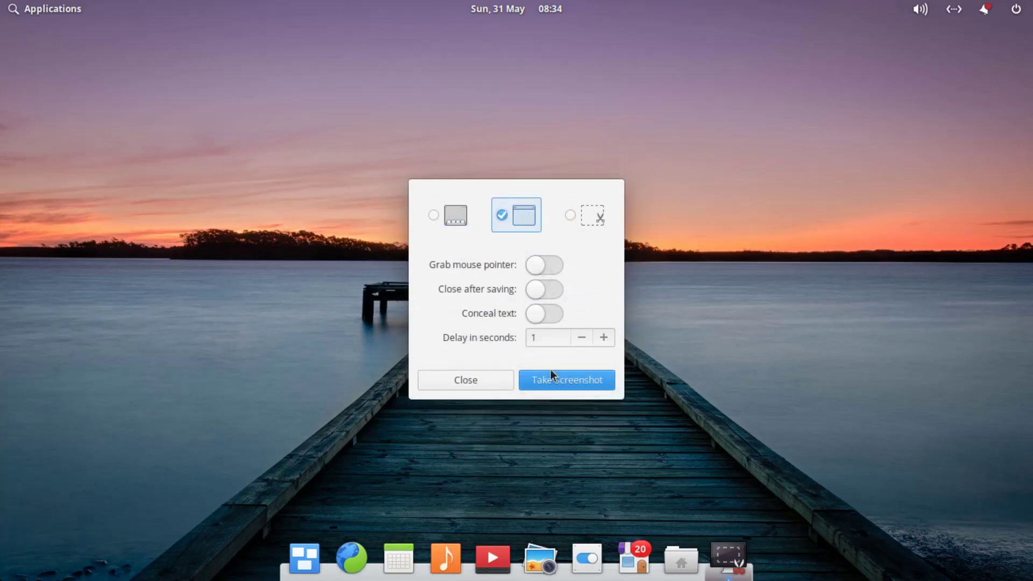
click(587, 223)
click(532, 214)
click(497, 388)
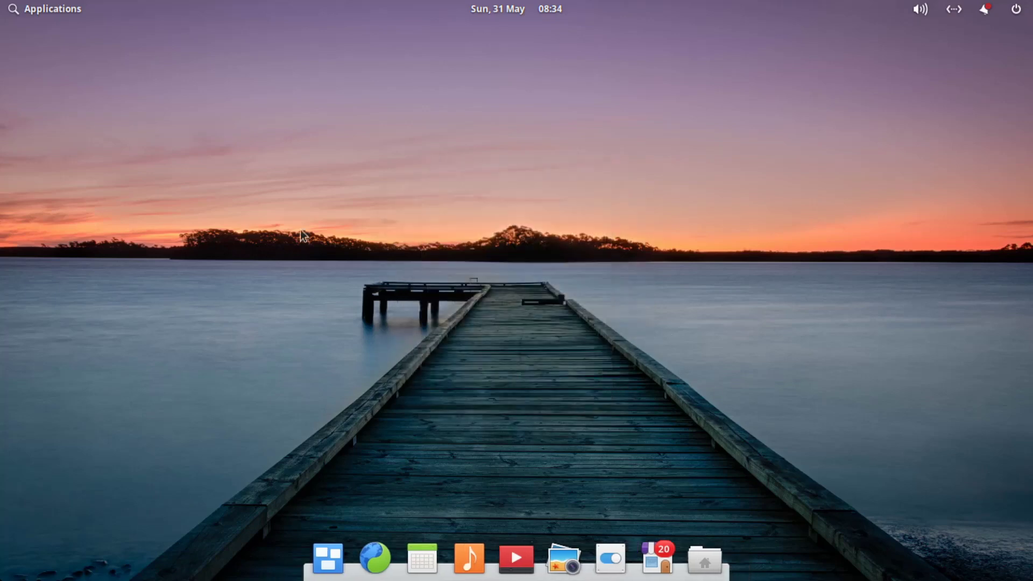
Open Videos, play Footage Of Sunset View.mp4 from the Videos folder and close the player.
click(30, 9)
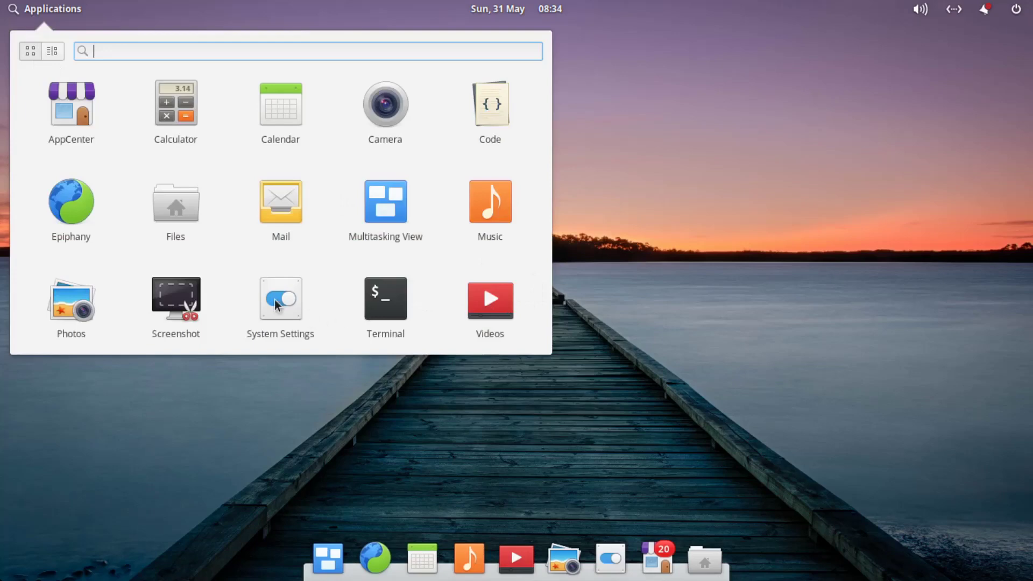
click(501, 301)
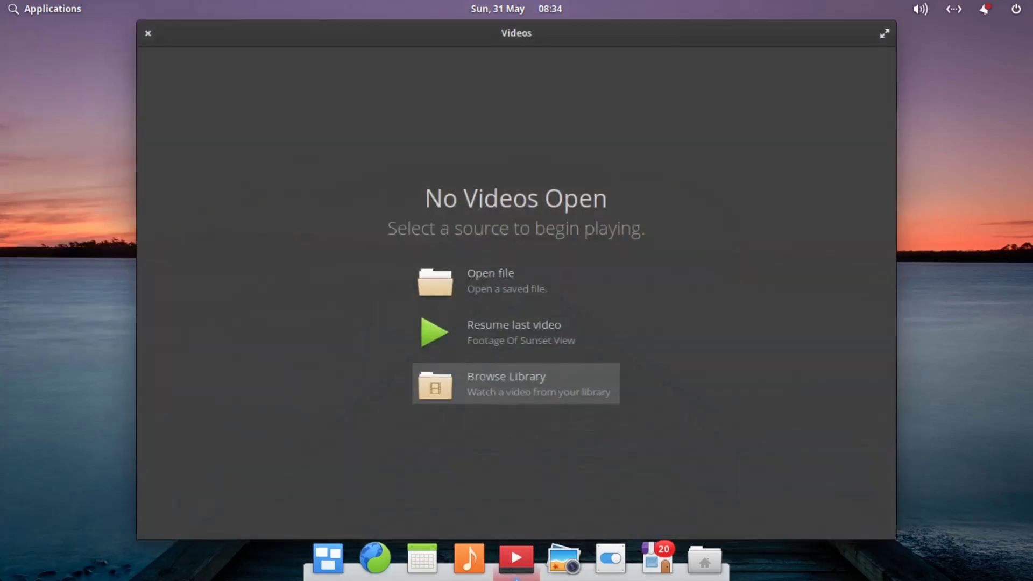
click(486, 283)
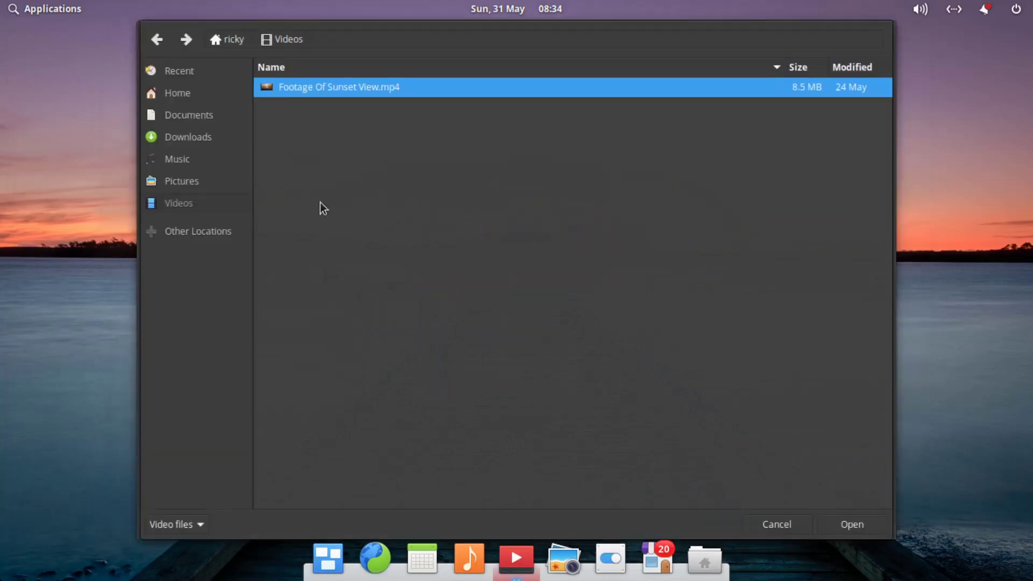
double_click(323, 97)
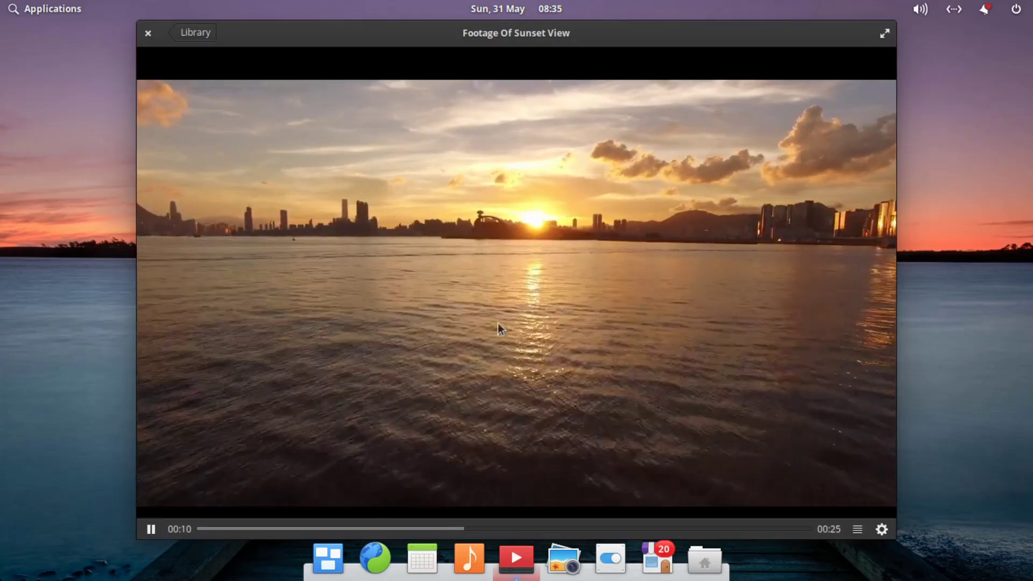
click(149, 35)
Open Terminal, reposition its window over the desktop and close it.
click(58, 10)
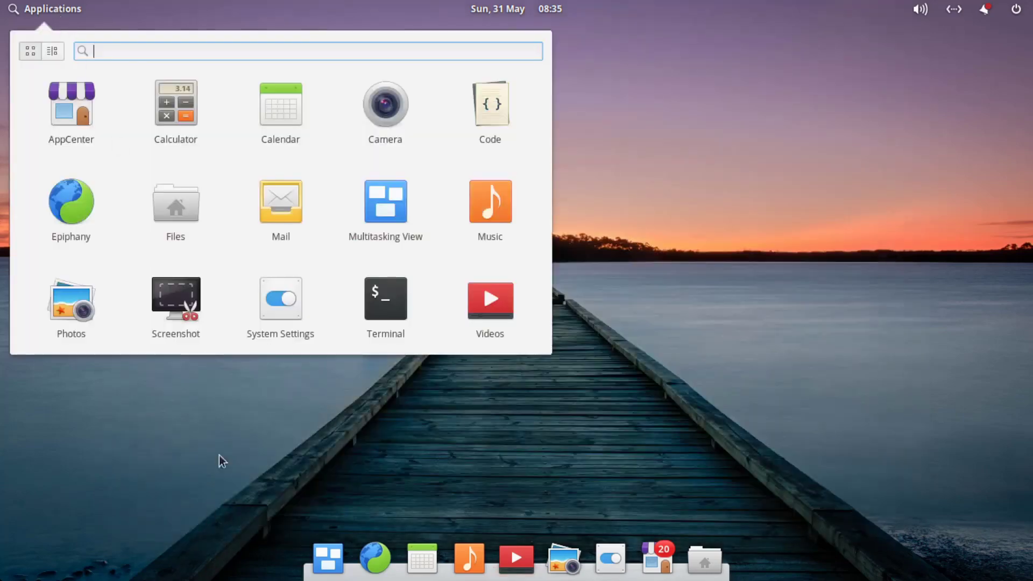
click(370, 315)
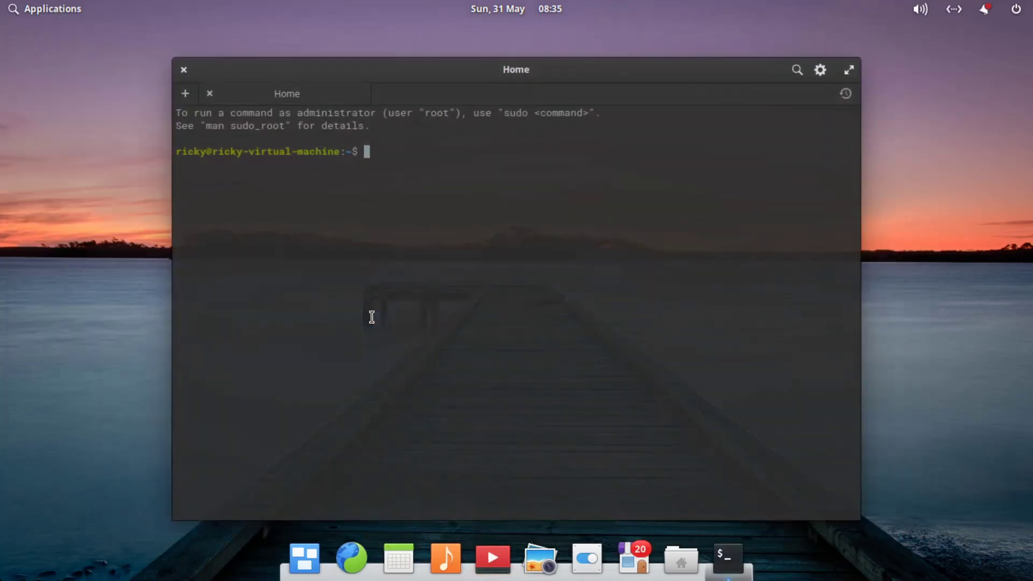
drag(320, 67, 368, 84)
click(244, 80)
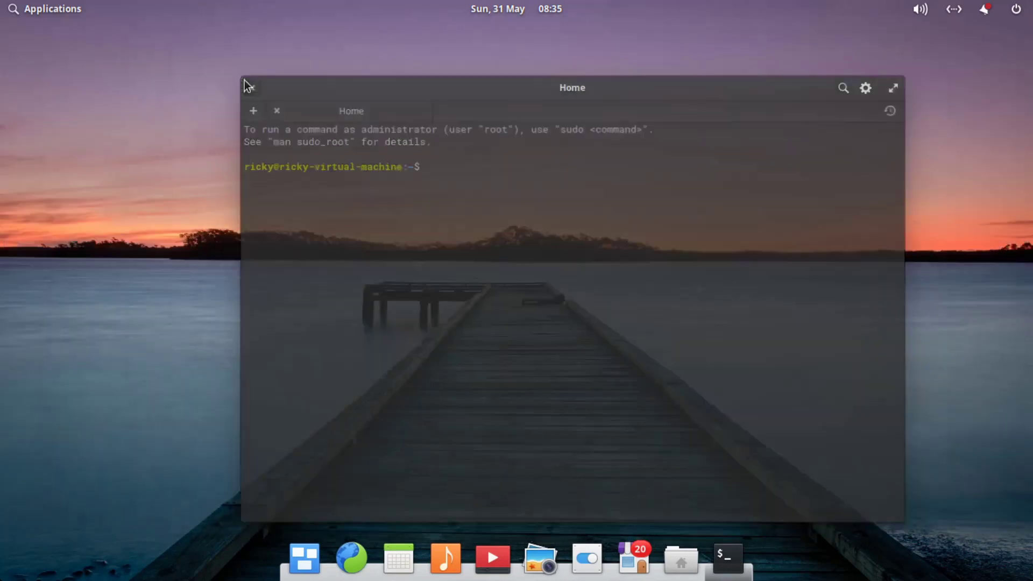
Open System Settings, review the default and startup application settings, and return to all settings.
click(43, 9)
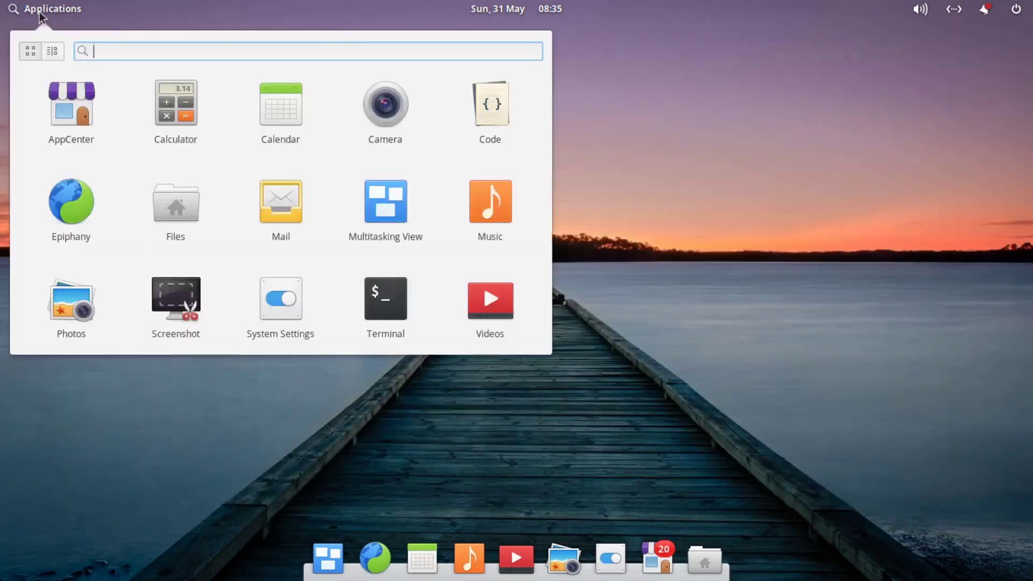
click(272, 308)
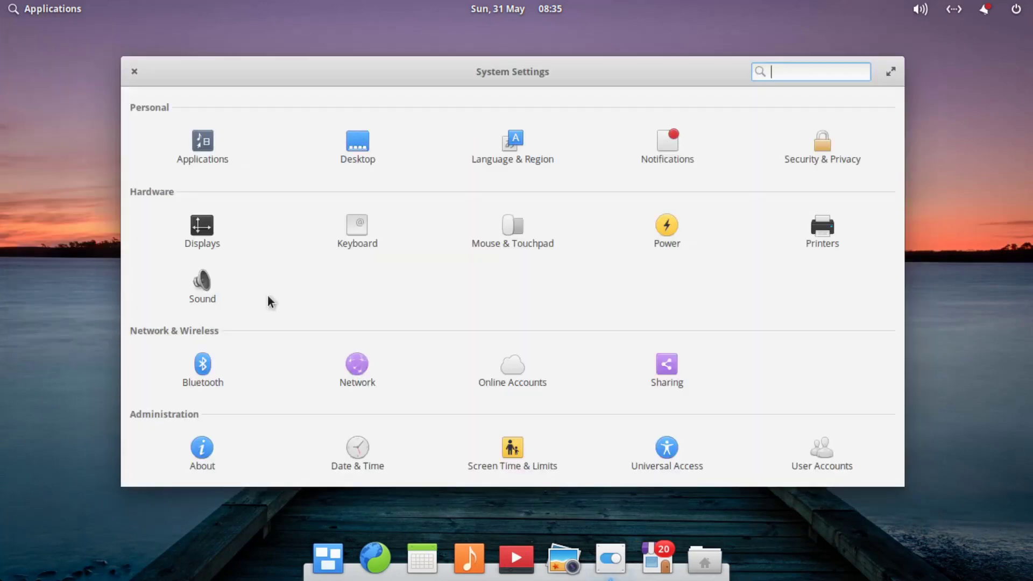
click(216, 143)
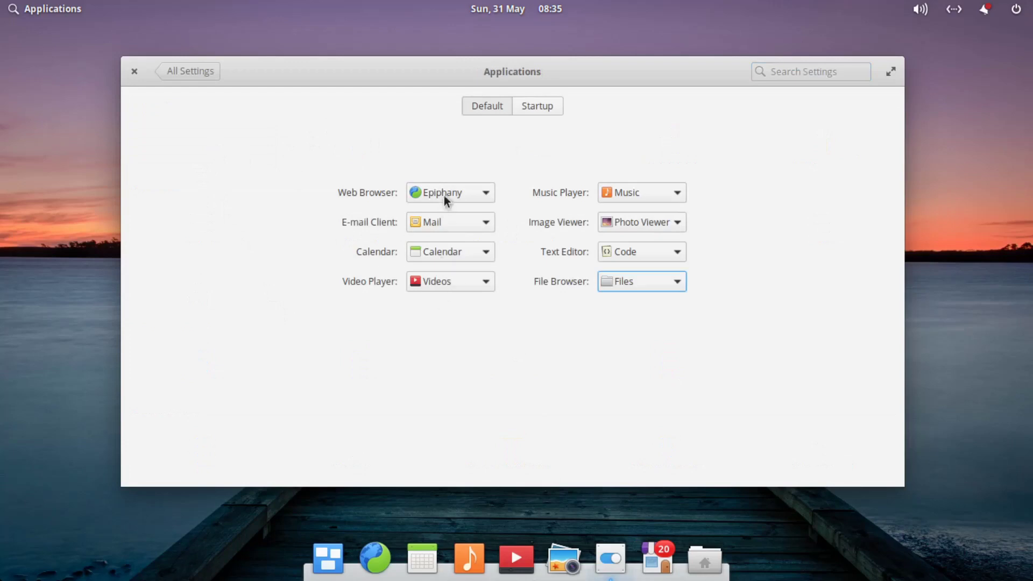
click(541, 107)
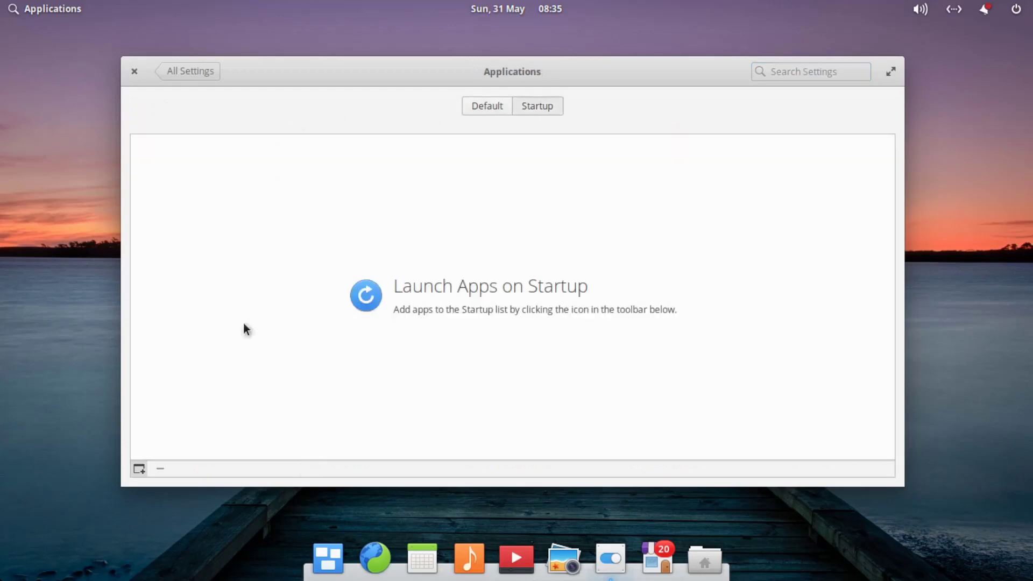
click(191, 76)
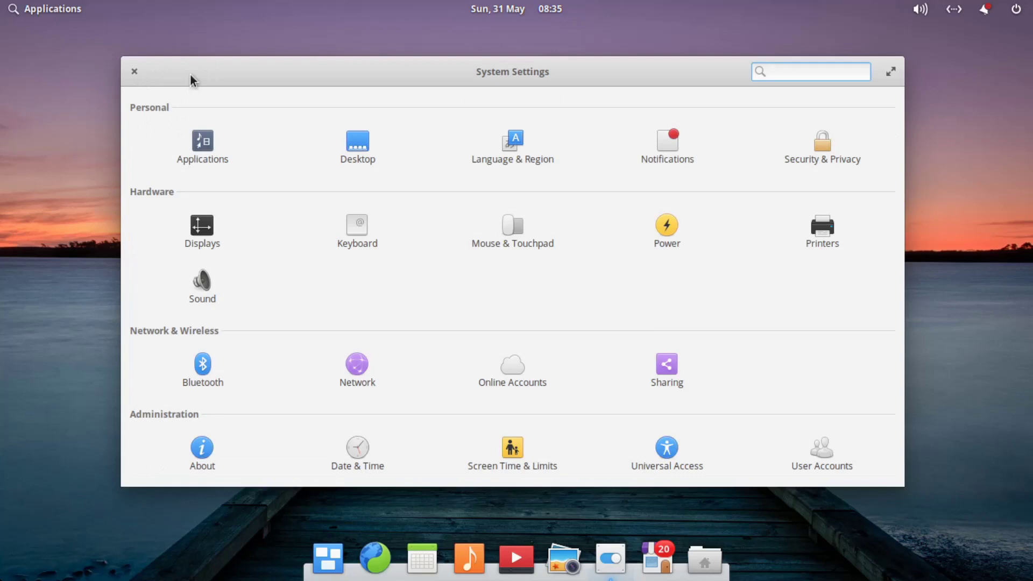
View the pending notifications in the panel indicator and close it.
click(985, 9)
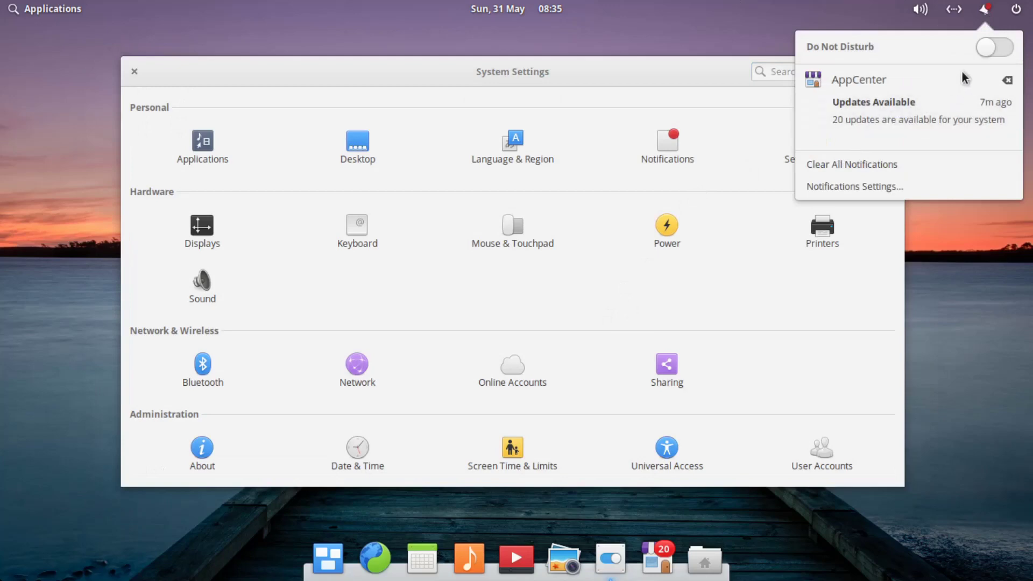
click(217, 294)
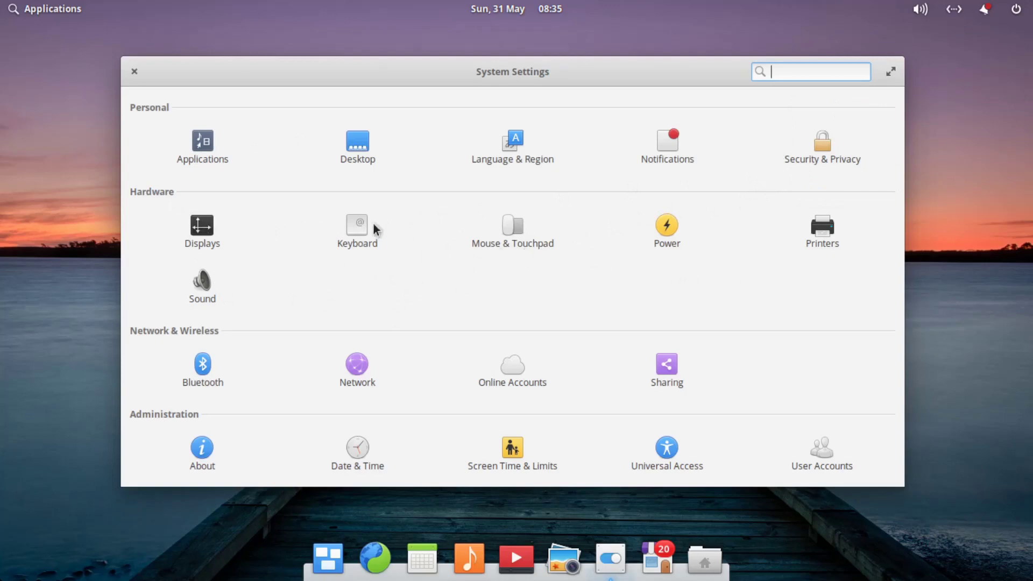
Open the Desktop settings, browse the wallpapers and cancel the photo import file chooser.
click(358, 143)
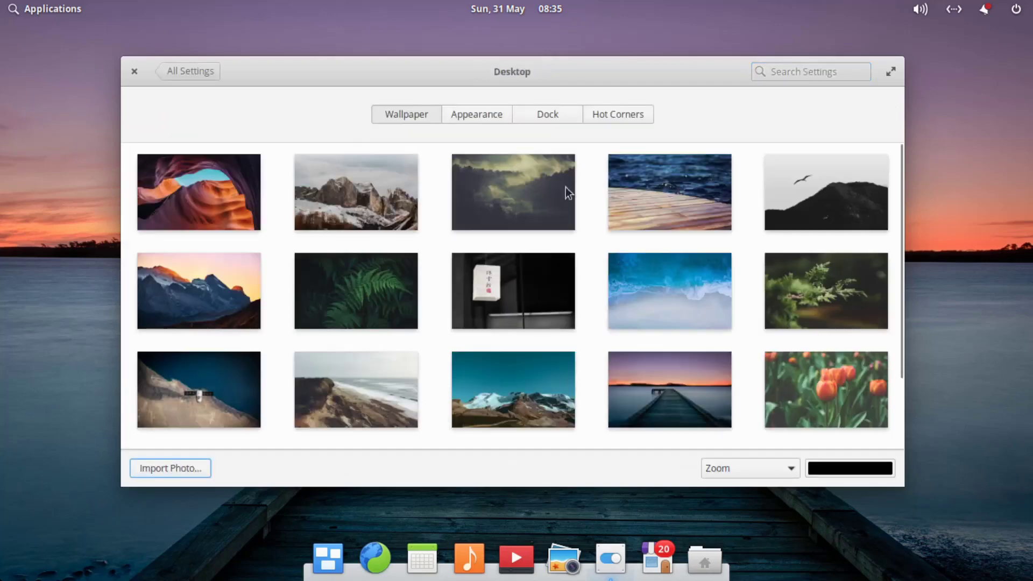
scroll(334, 295, down, 3)
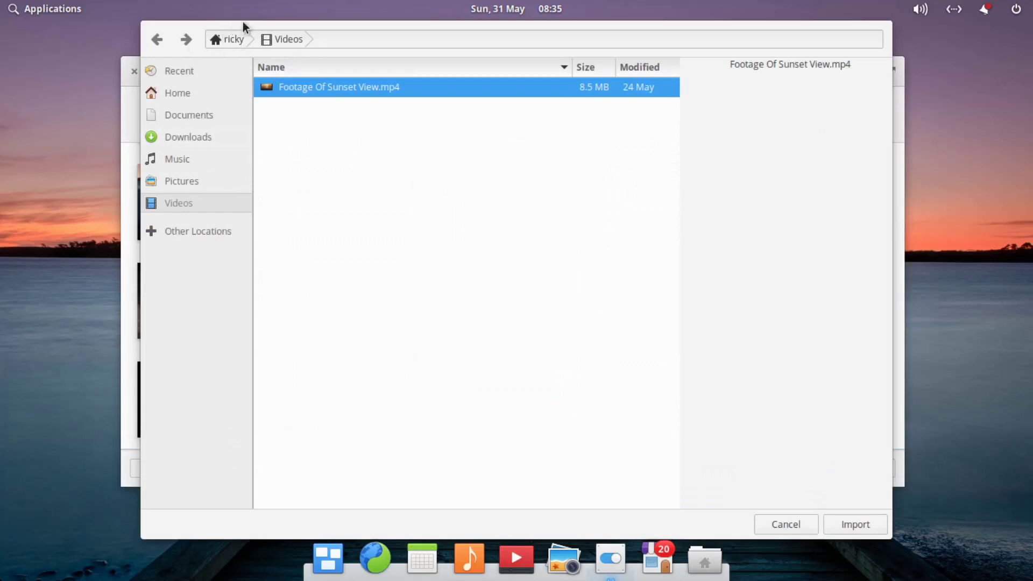
click(786, 525)
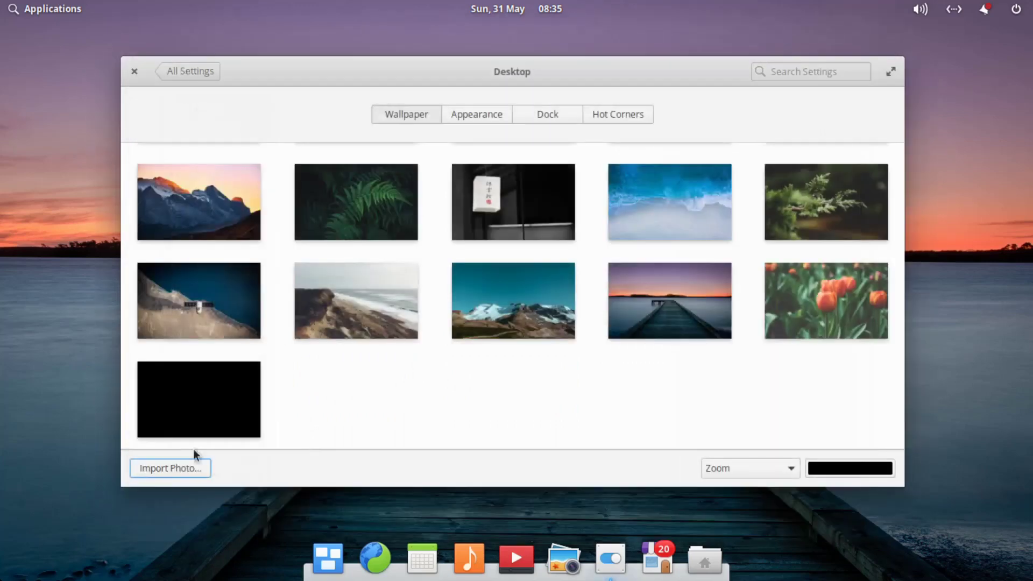
Try the solid black and white paper lantern wallpapers, moving the settings window aside to reveal the desktop.
click(180, 411)
drag(387, 92, 600, 485)
scroll(427, 354, up, 3)
click(474, 296)
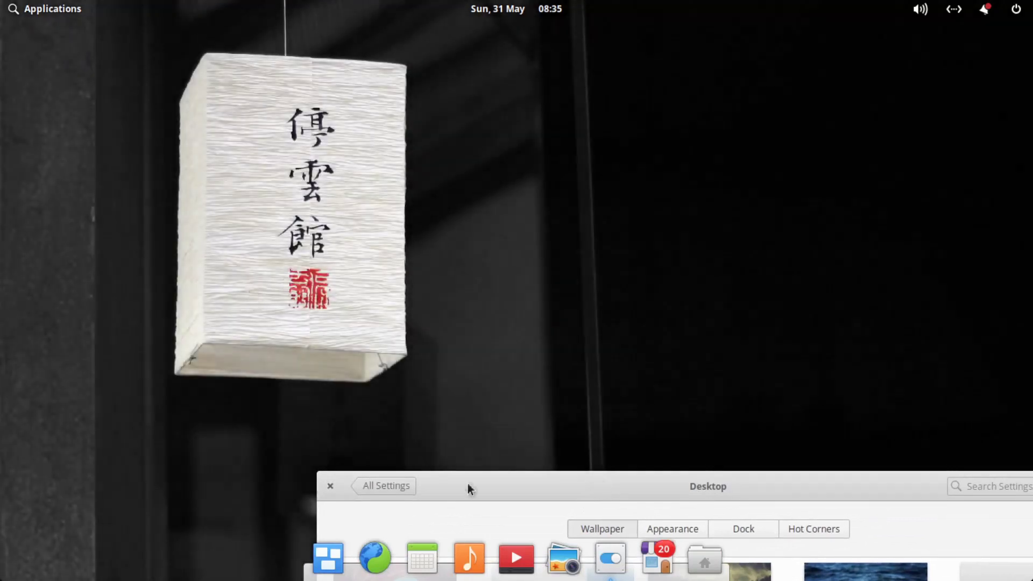
drag(631, 481, 554, 540)
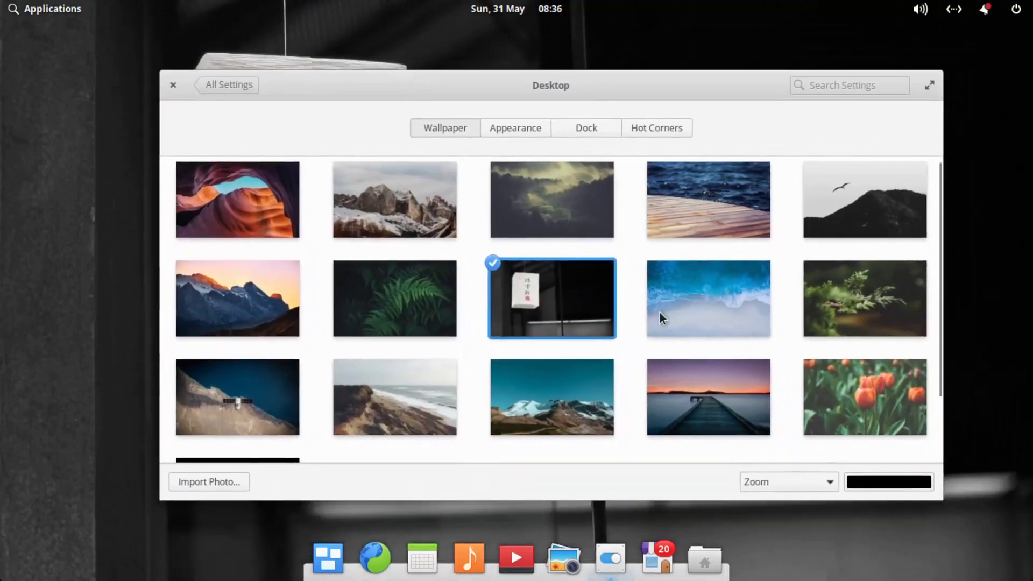
Try the blue ocean beach wallpaper and move the settings window away and back to preview it.
click(660, 314)
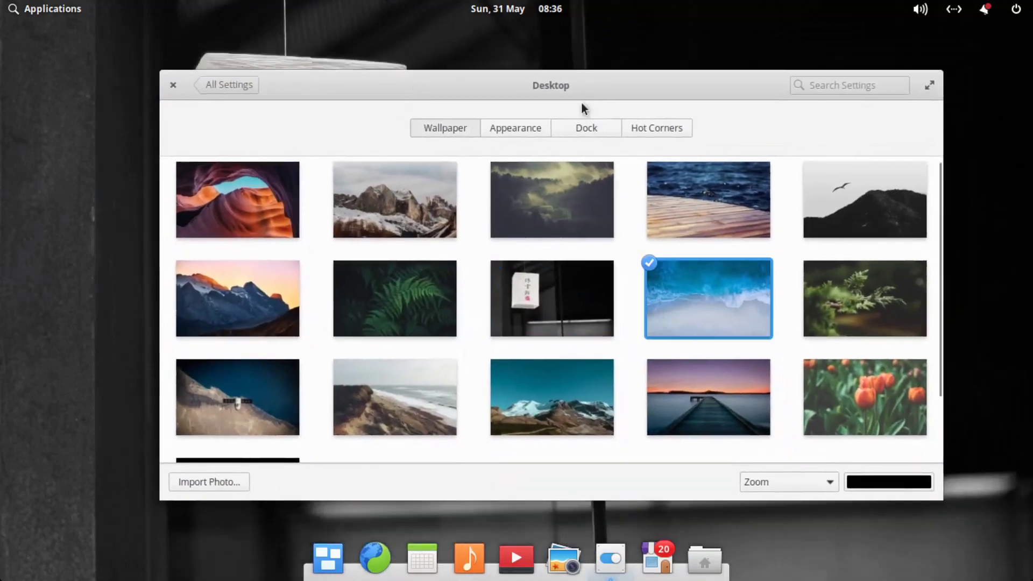
drag(524, 88, 614, 499)
drag(463, 219, 563, 78)
Set the sunset pier photo as the wallpaper, reposition the settings window and look through the wallpaper list.
click(624, 392)
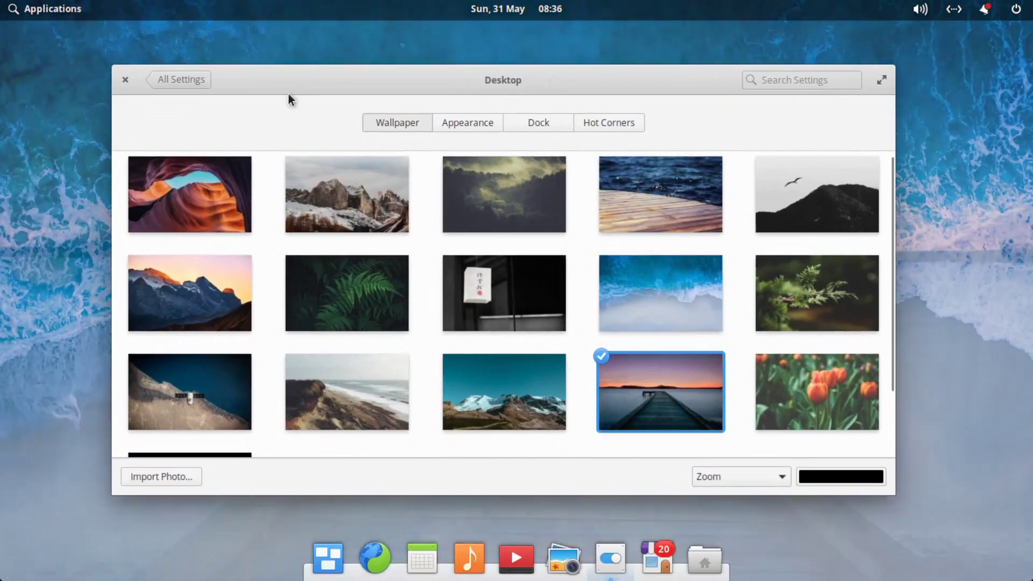
drag(288, 94, 264, 146)
drag(444, 141, 461, 86)
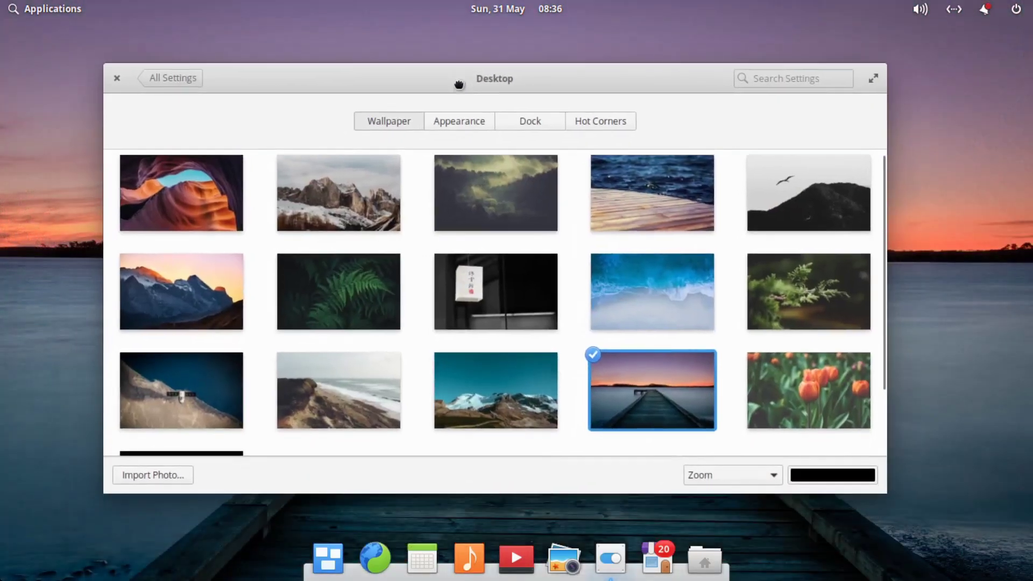
scroll(425, 263, down, 2)
scroll(389, 199, up, 2)
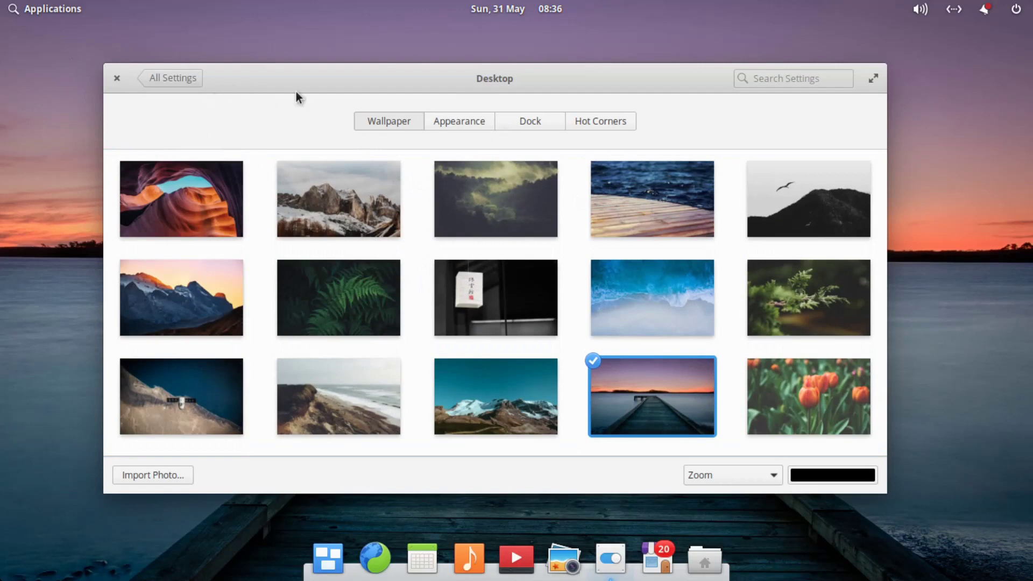
Try the Small, Large and Larger text sizes in the desktop appearance settings and return to Default.
click(467, 127)
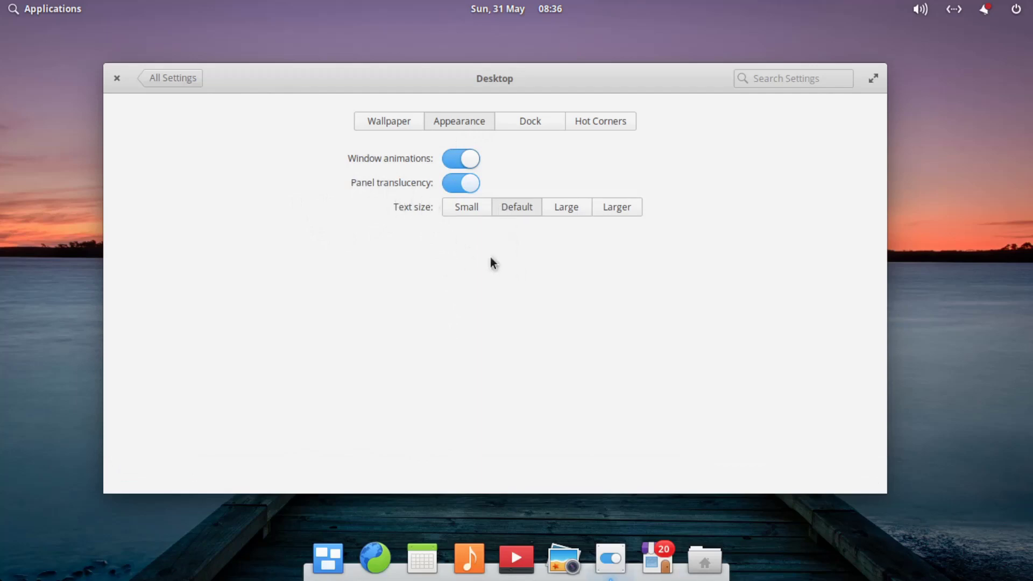
click(467, 209)
click(500, 202)
click(565, 209)
click(629, 186)
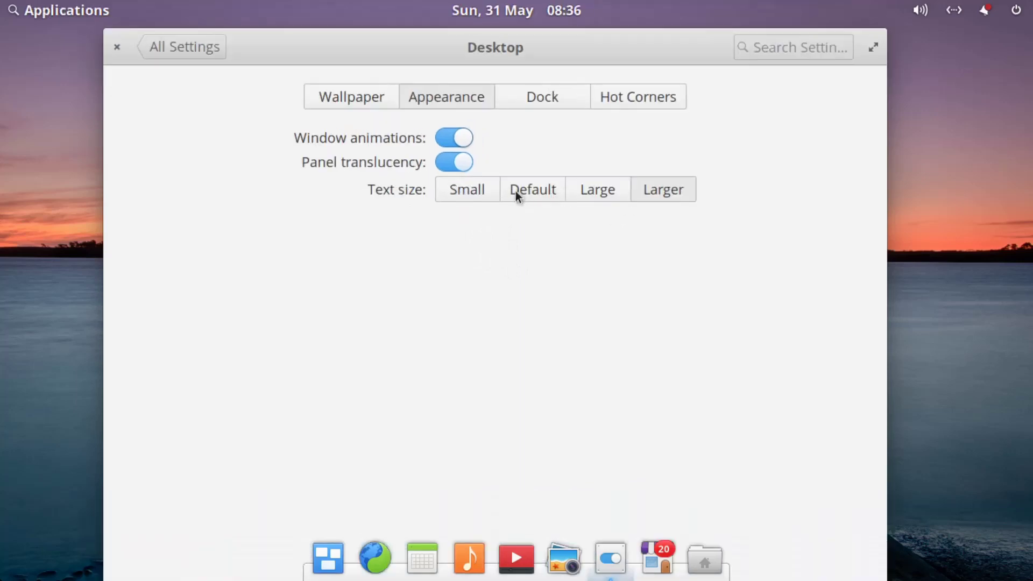
click(507, 194)
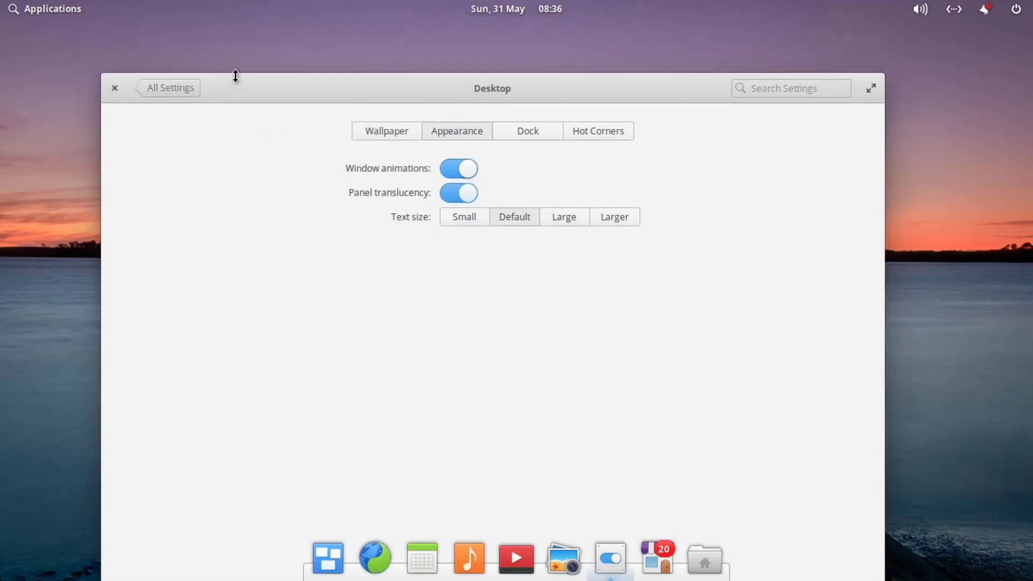
Maximise the settings window and try the small, medium and large dock icon sizes, ending on large.
drag(274, 172, 272, 9)
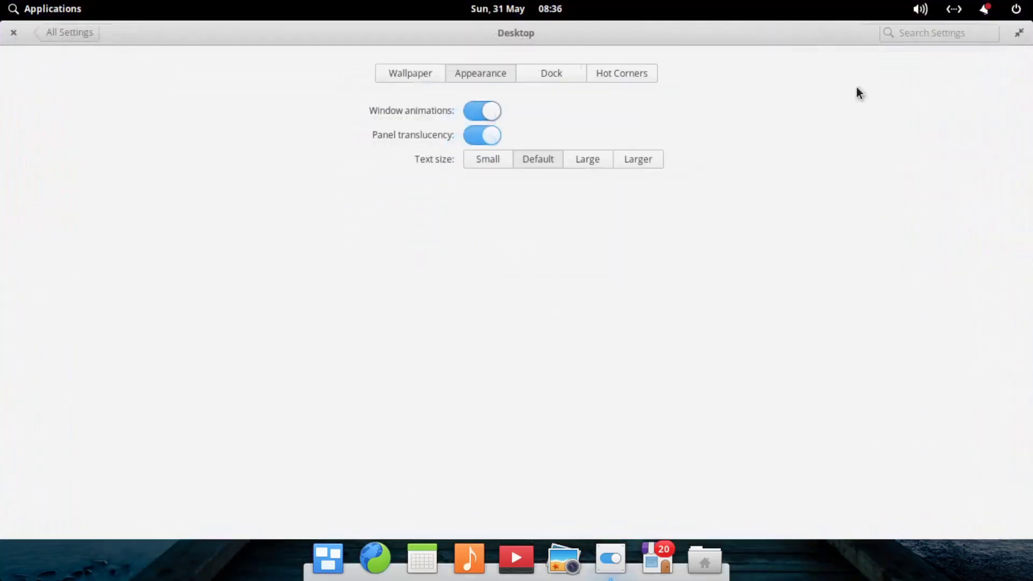
click(567, 75)
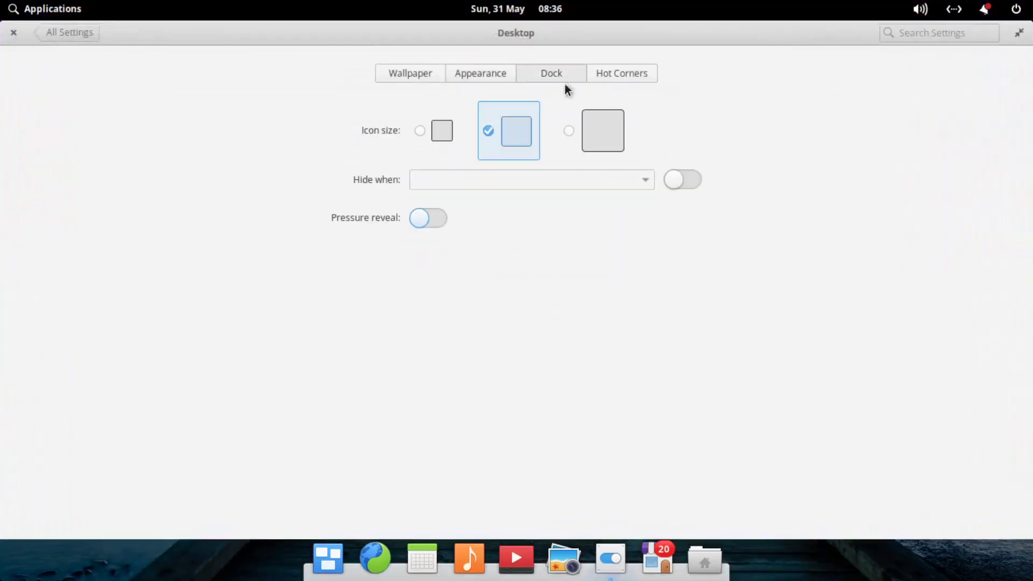
click(434, 132)
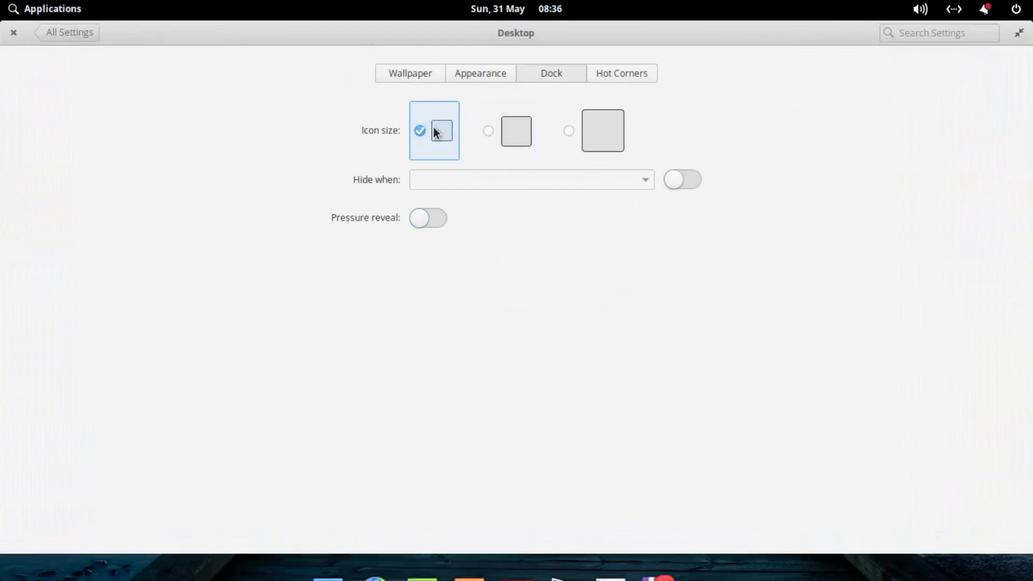
click(522, 132)
click(586, 130)
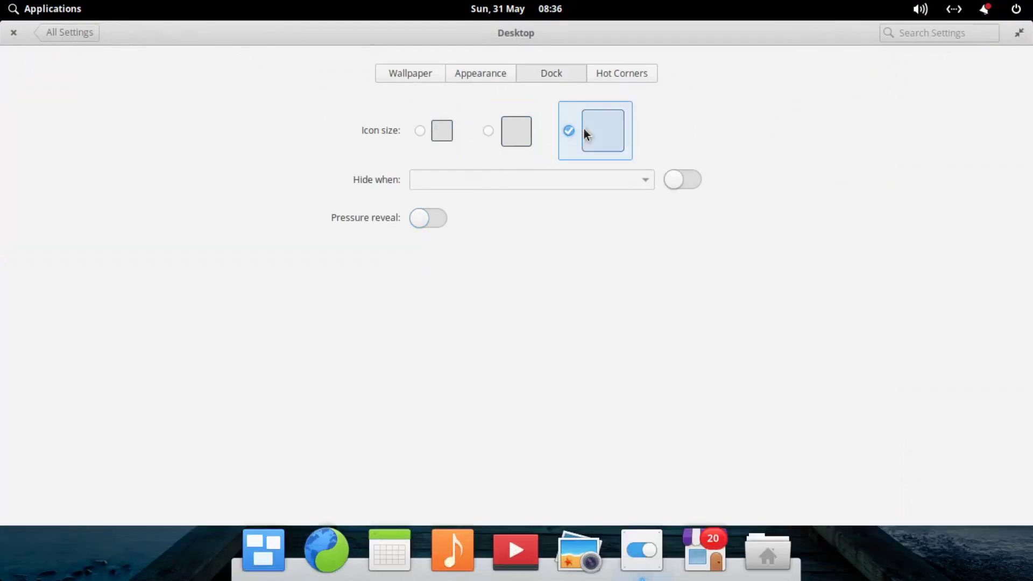
Enable dock hiding to review its conditions, turn it off again and set the dock icon size to medium.
click(679, 183)
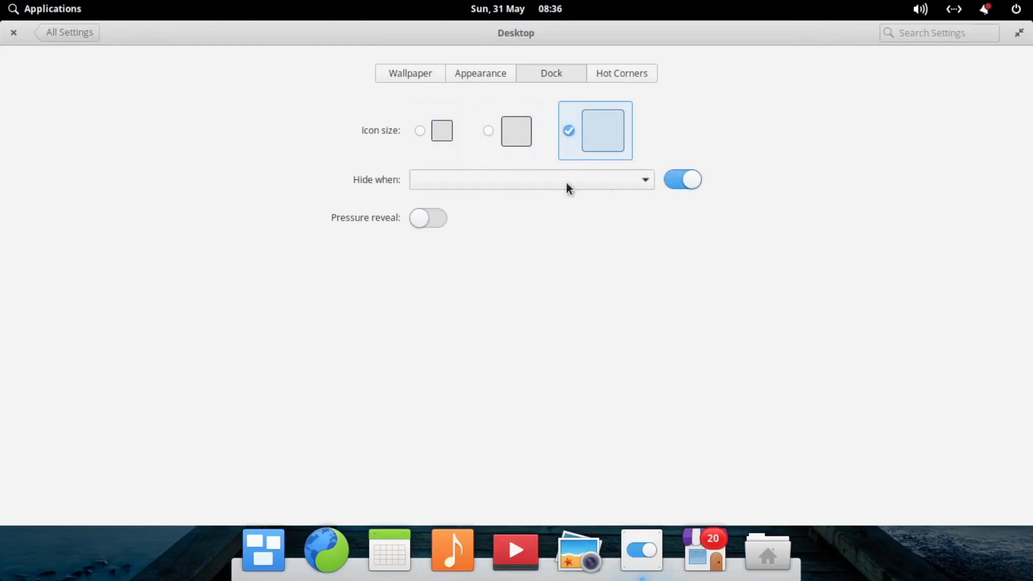
click(566, 181)
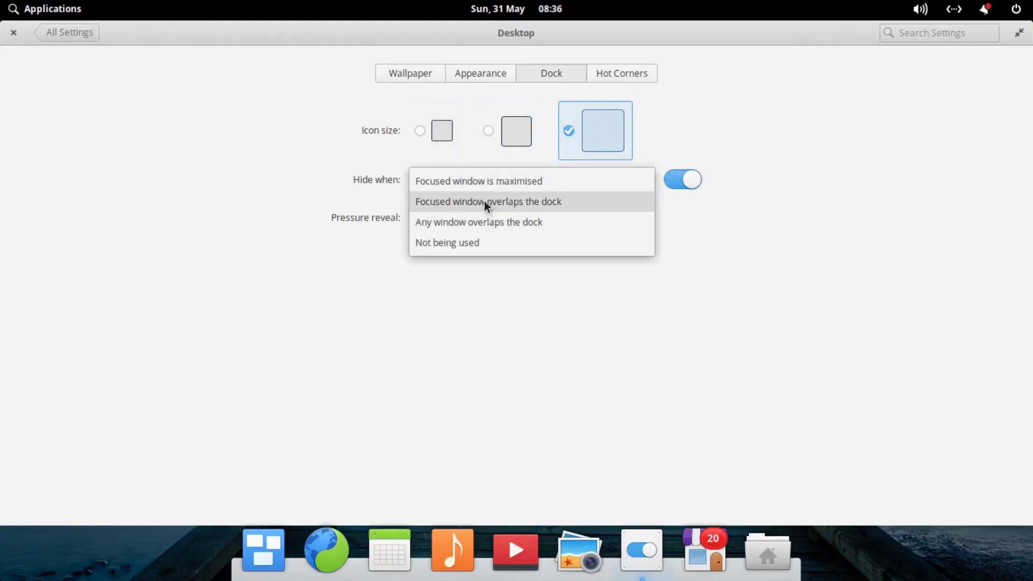
click(687, 181)
click(680, 181)
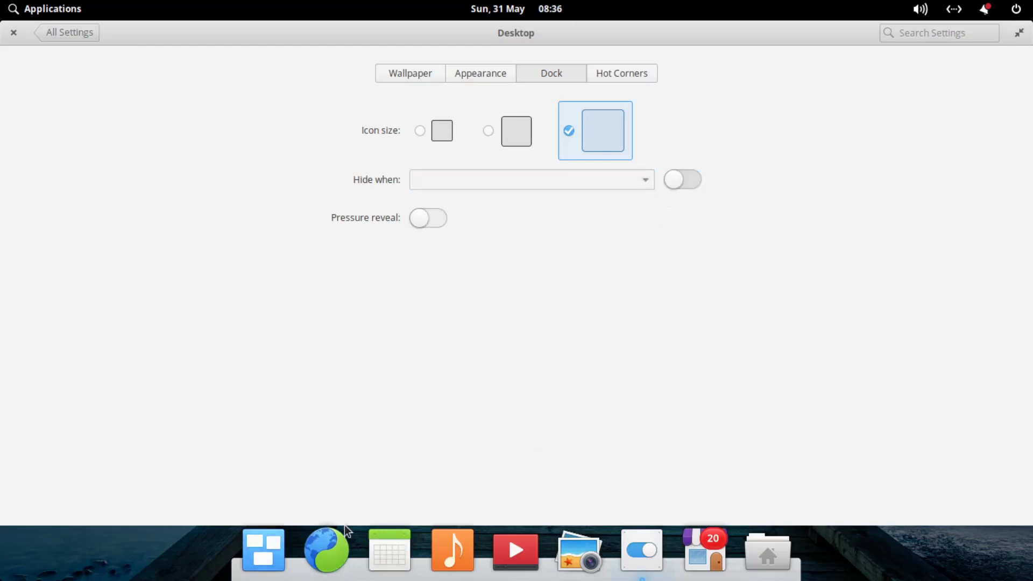
click(510, 137)
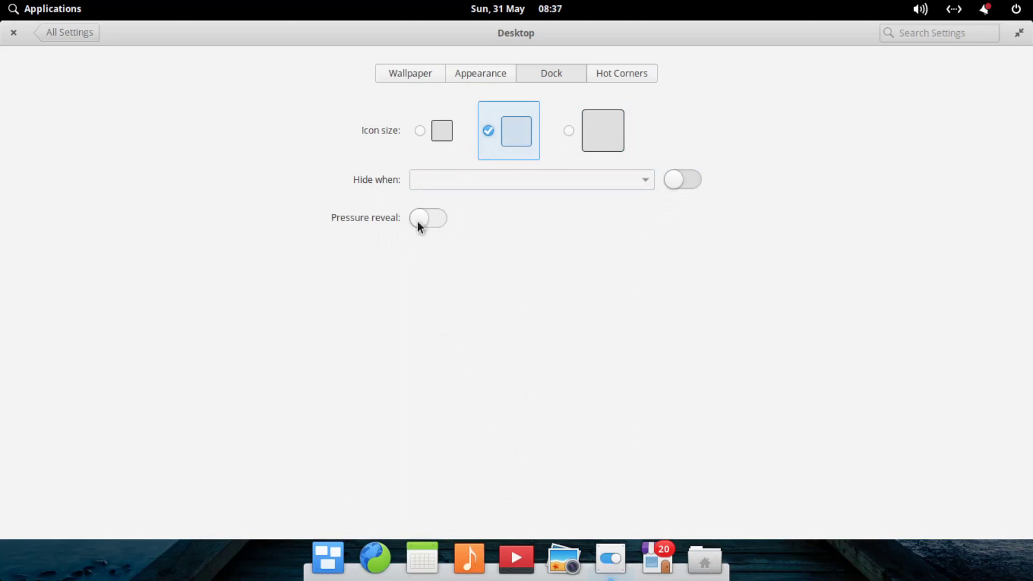
Turn on dock hiding, and switch Pressure reveal on and off again.
click(690, 182)
click(441, 217)
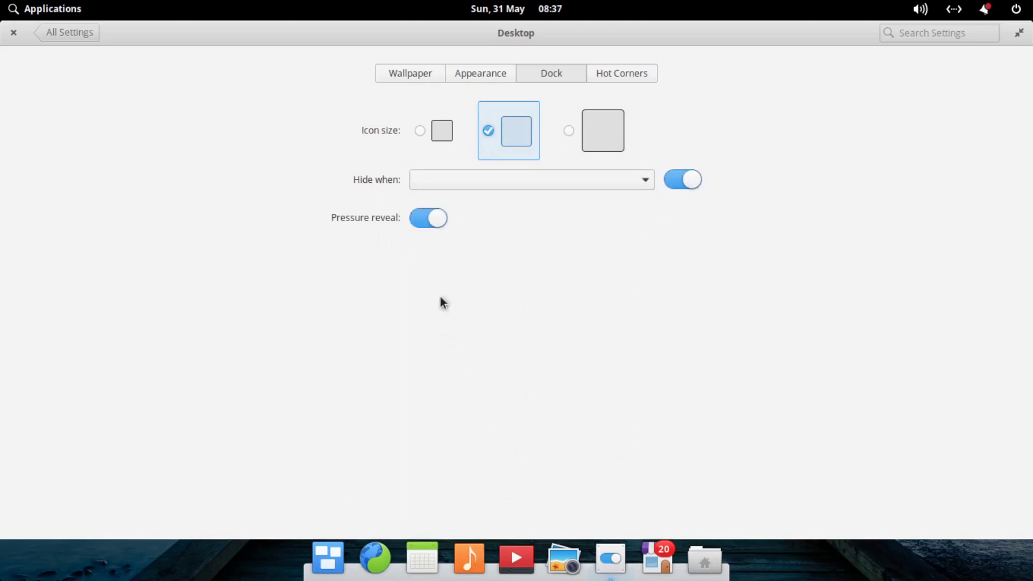
click(438, 219)
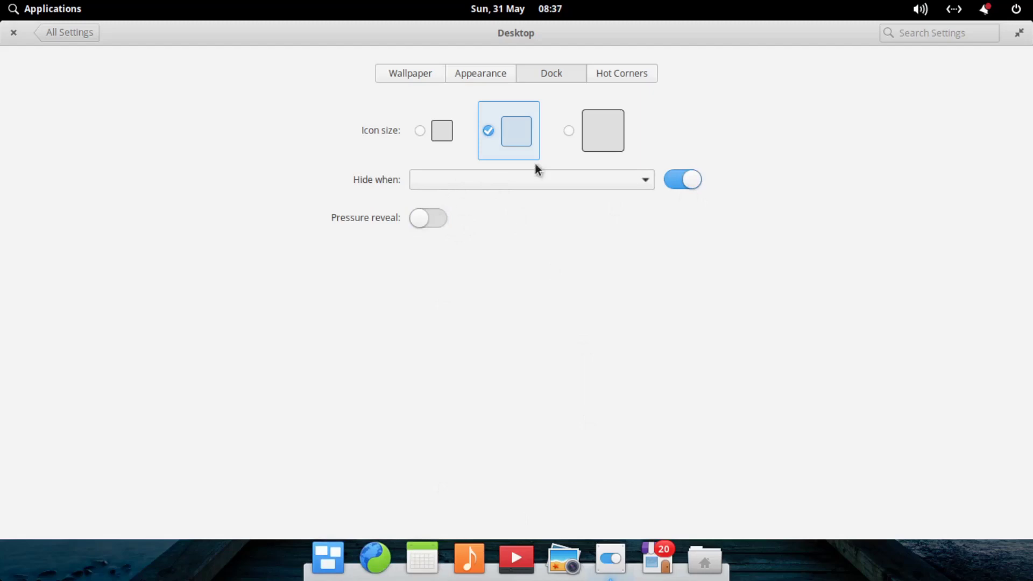
Try Show Applications Menu on the top-right hot corner and reset it to Do nothing.
click(621, 75)
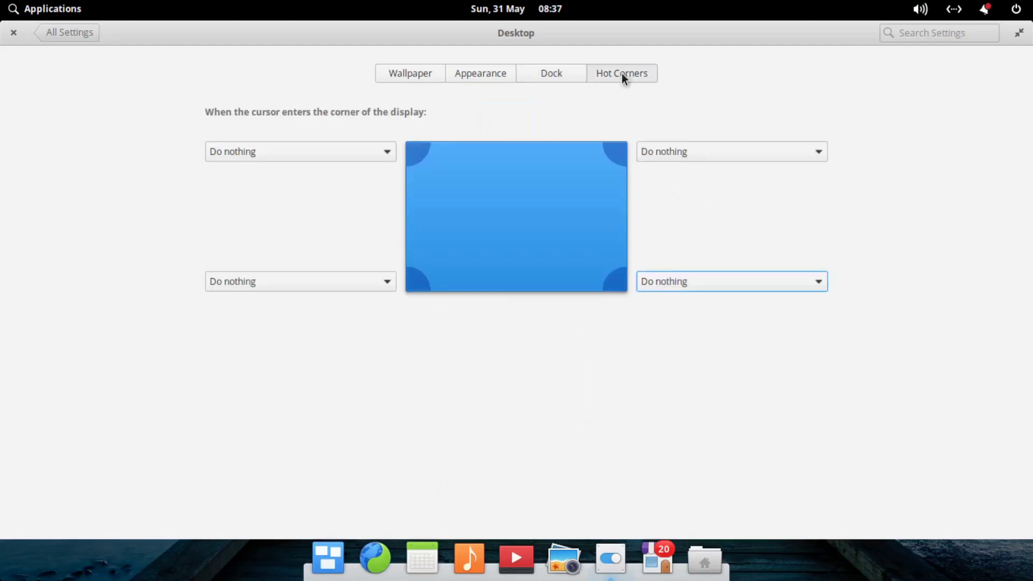
click(644, 149)
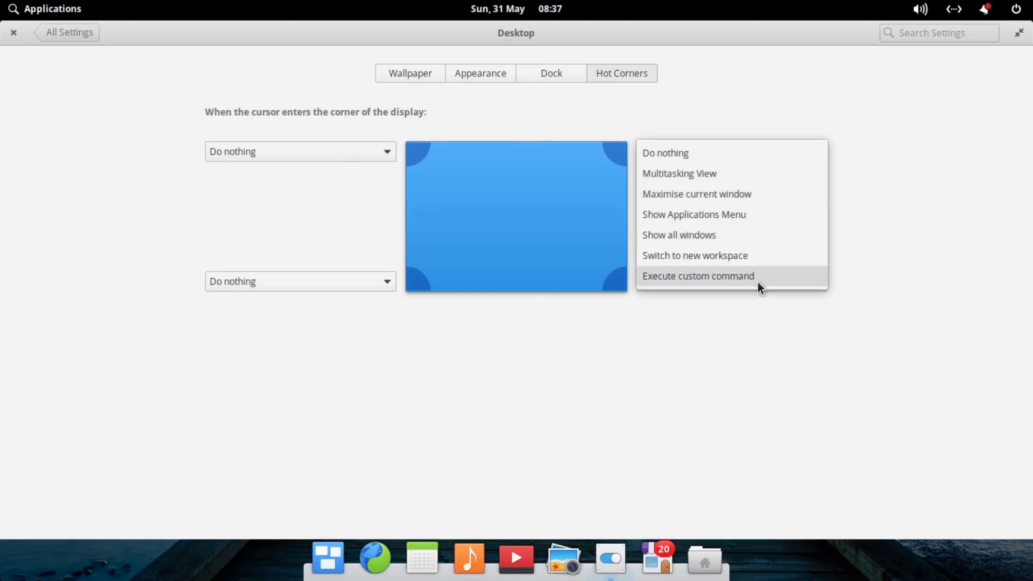
click(757, 215)
click(685, 154)
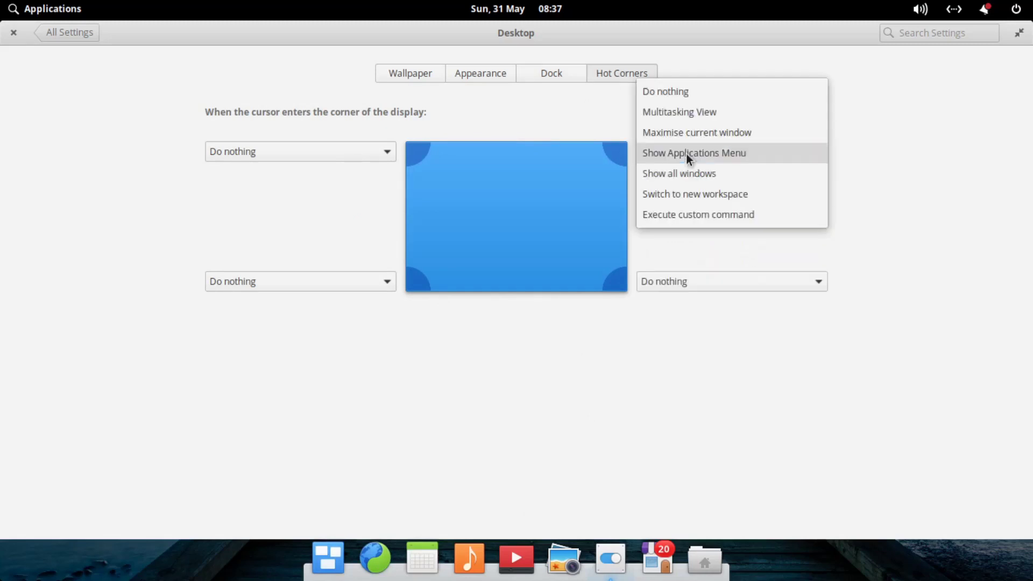
click(693, 87)
Set the top-left hot corner to Show Applications Menu, test it and dismiss the applications menu.
click(386, 153)
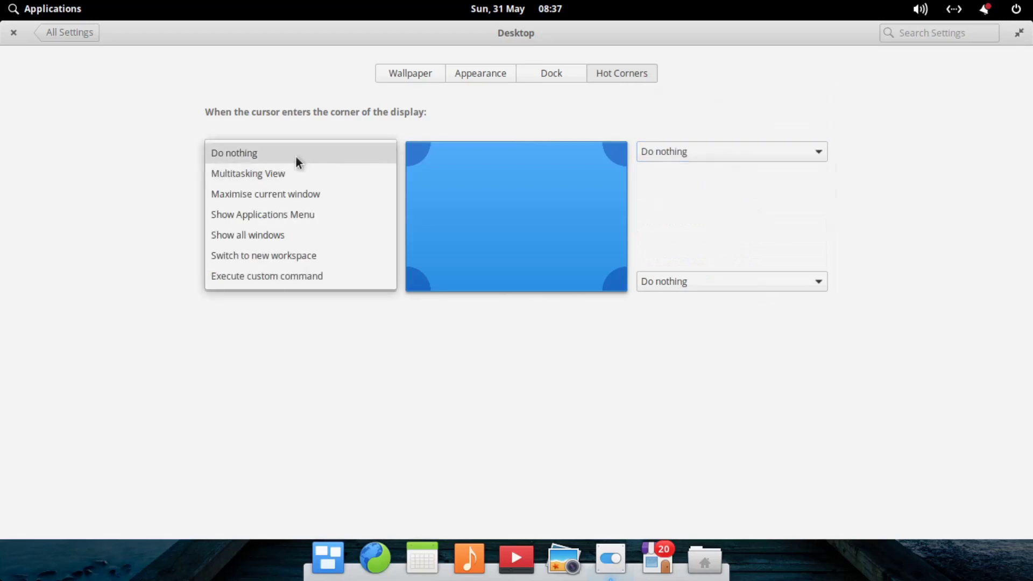
click(310, 215)
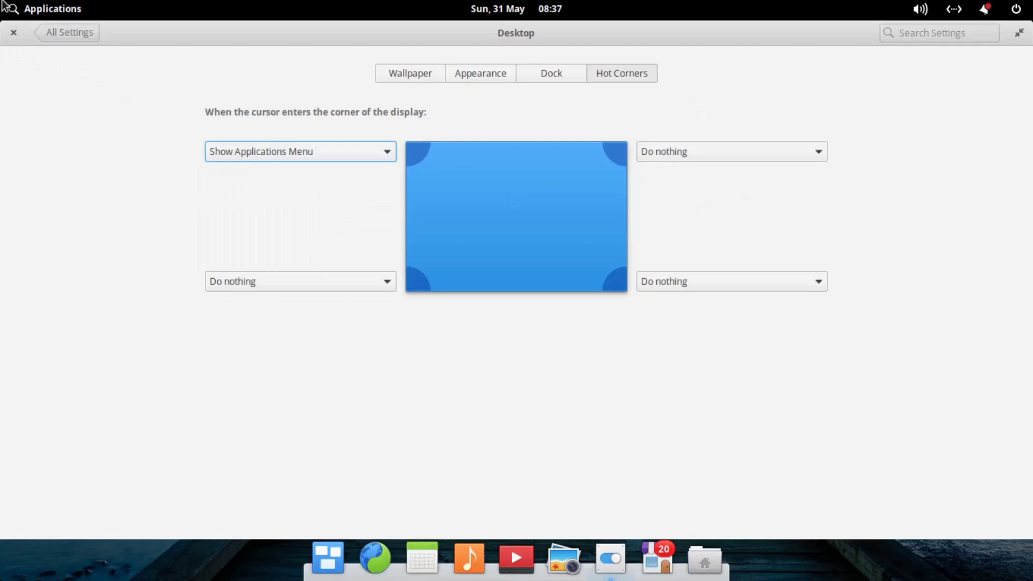
mouse_move(1, 1)
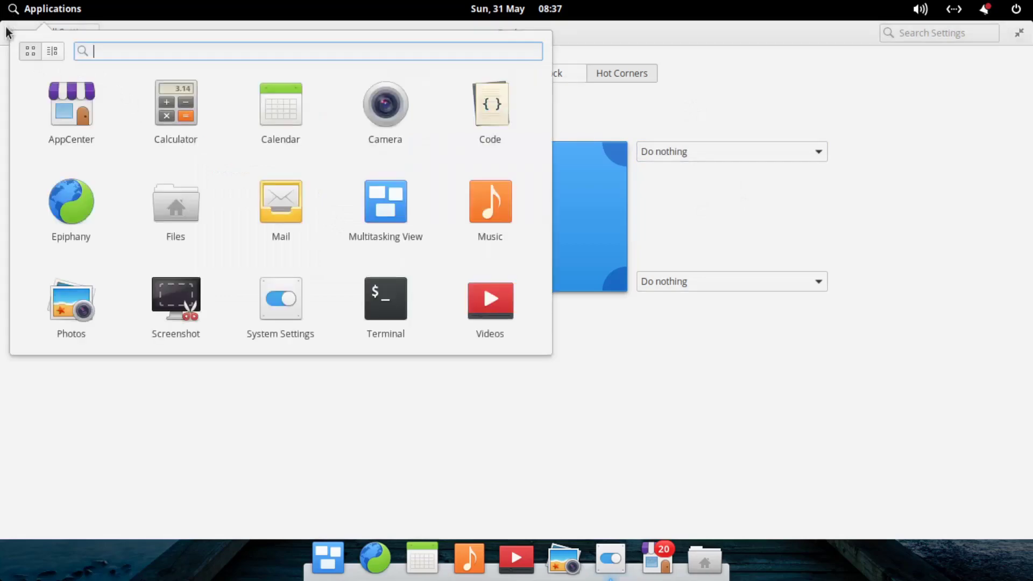
click(917, 237)
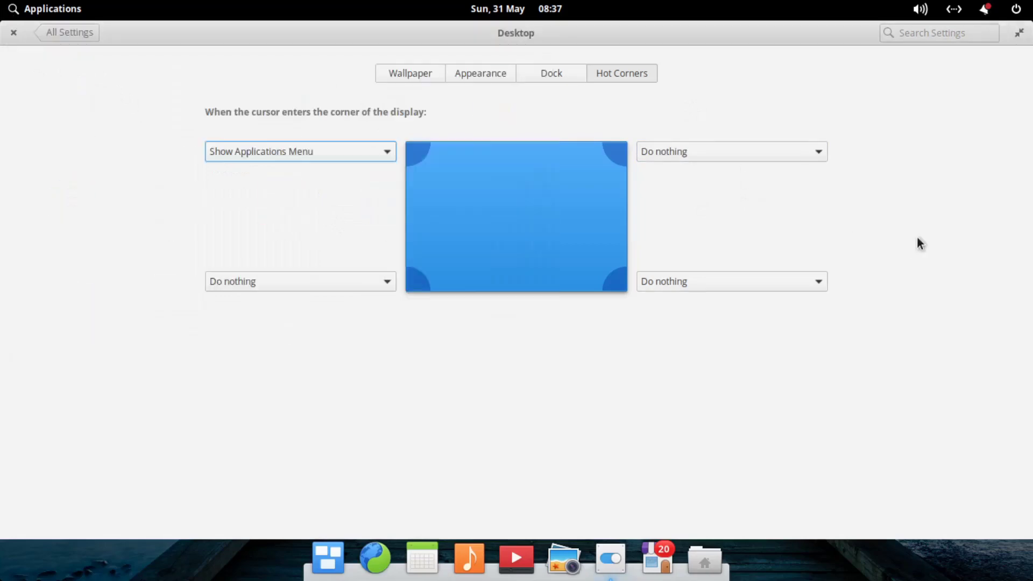
Set the bottom-left hot corner to Show Applications Menu.
click(270, 283)
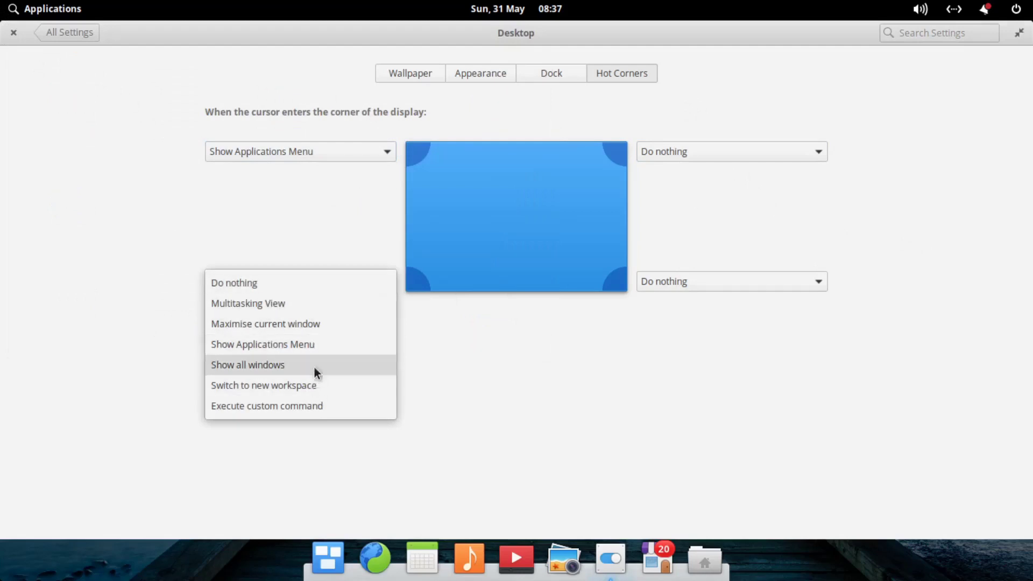
click(308, 348)
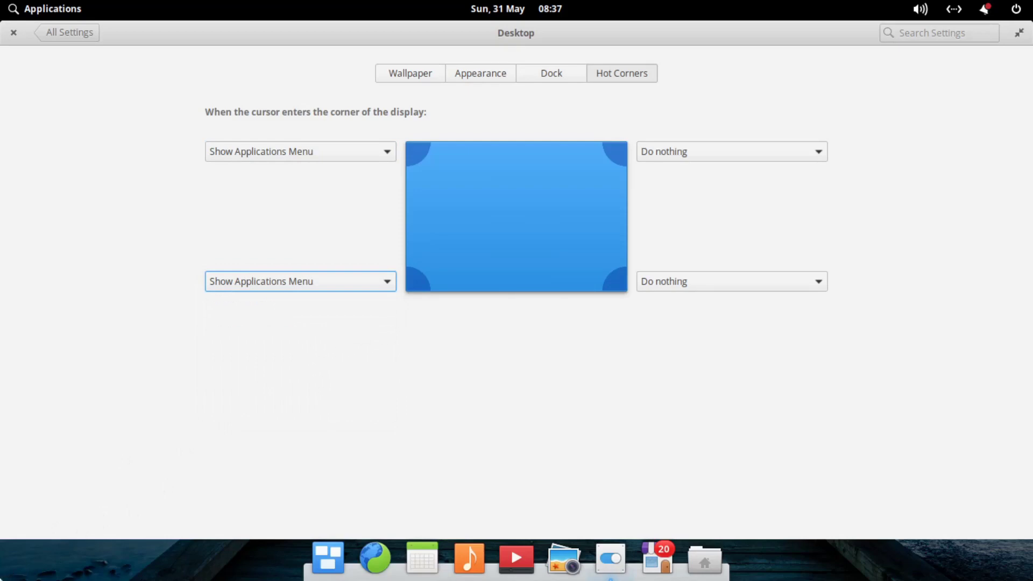
click(751, 365)
Return to all settings and open the Sound settings to review the output options.
click(58, 34)
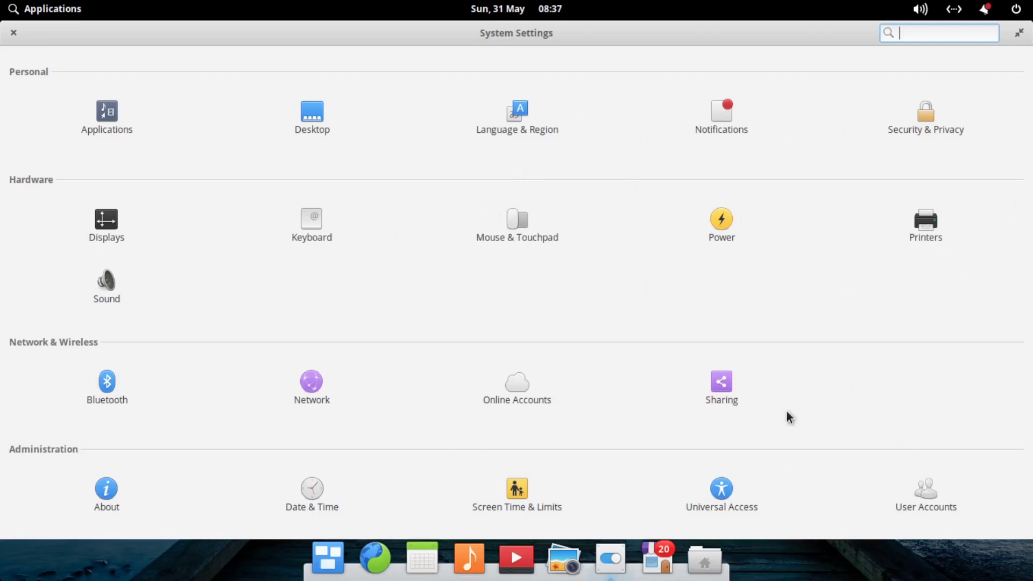
click(99, 295)
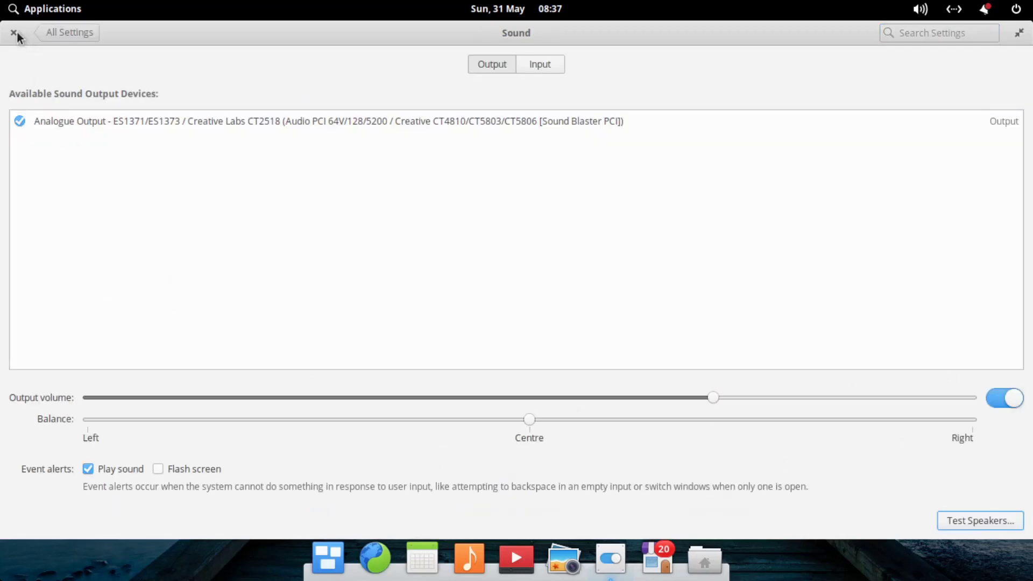
Return to the all-settings overview, restore the System Settings window to its smaller size and close it.
click(60, 31)
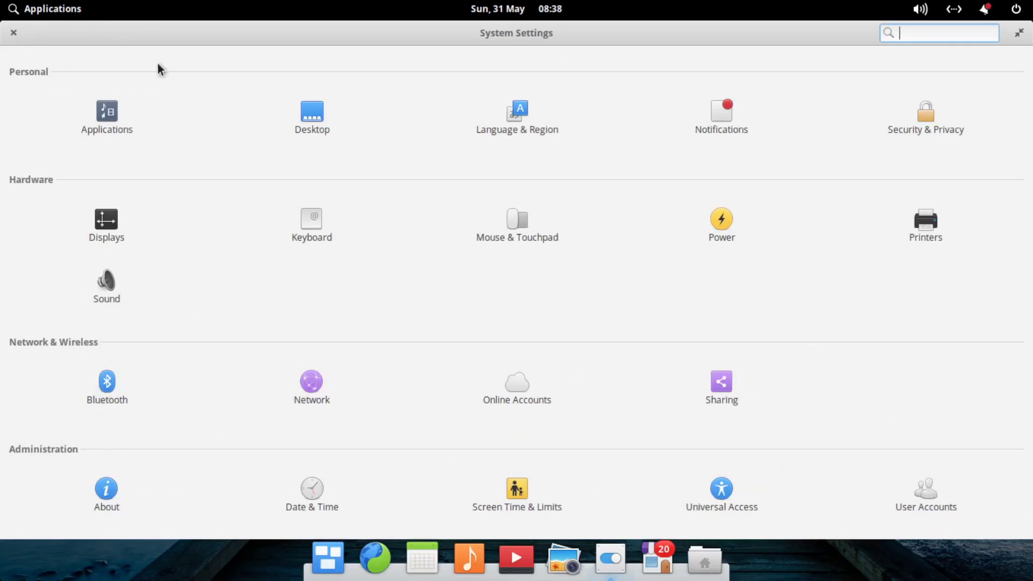
click(1019, 33)
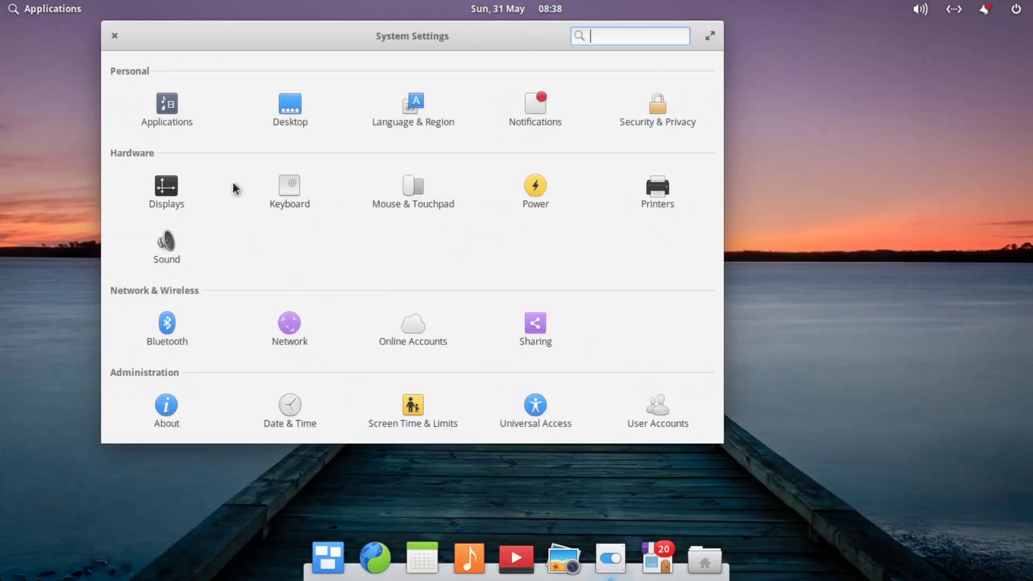
click(114, 36)
Open AppCenter from the applications menu, glance at the menu again and dismiss it.
click(49, 10)
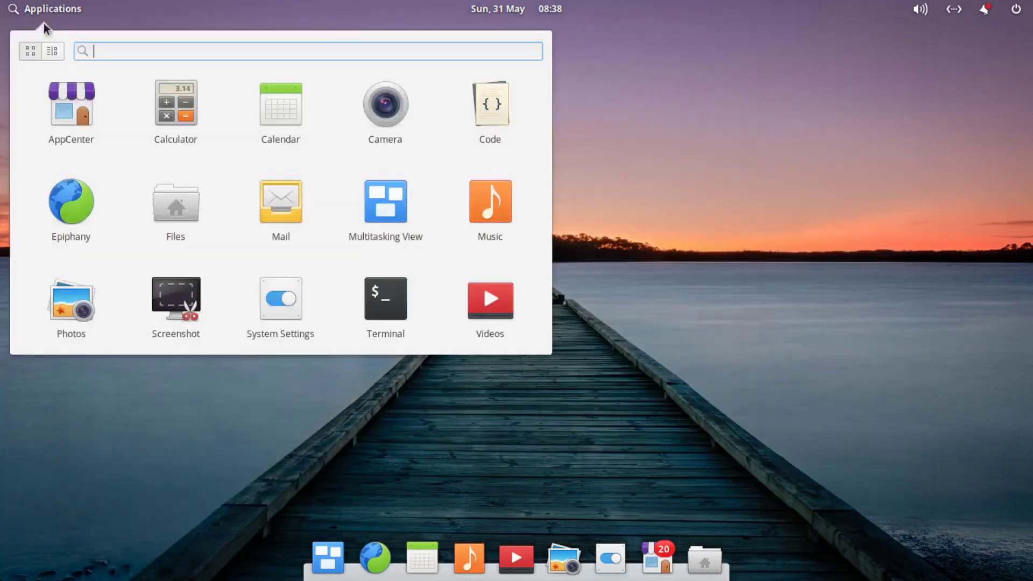
click(75, 123)
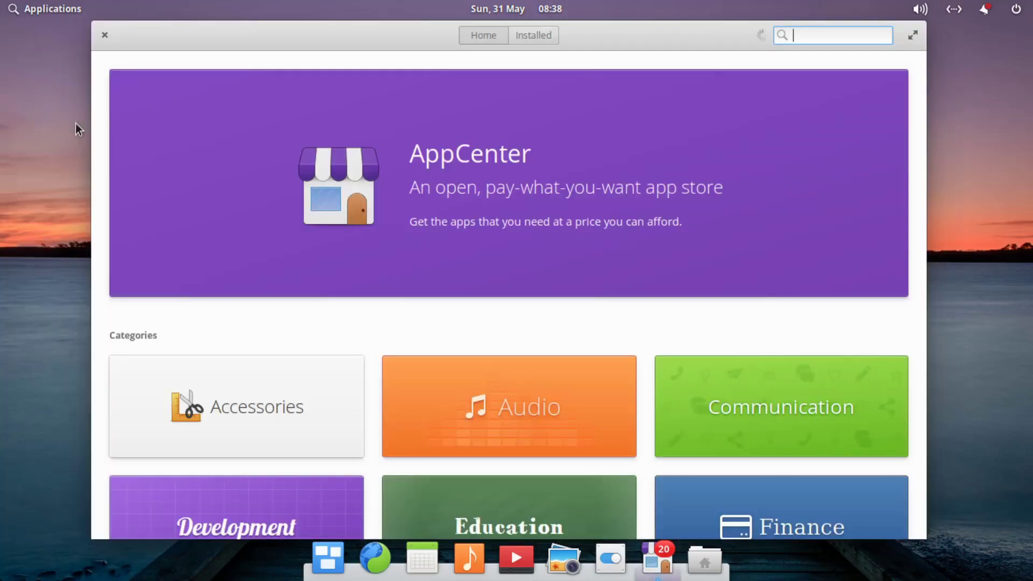
click(65, 11)
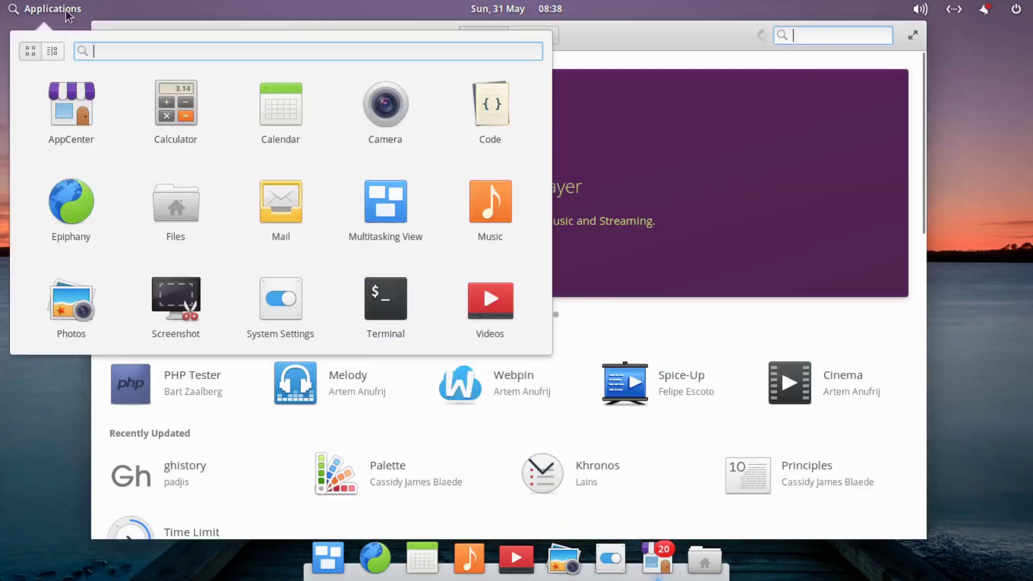
click(857, 141)
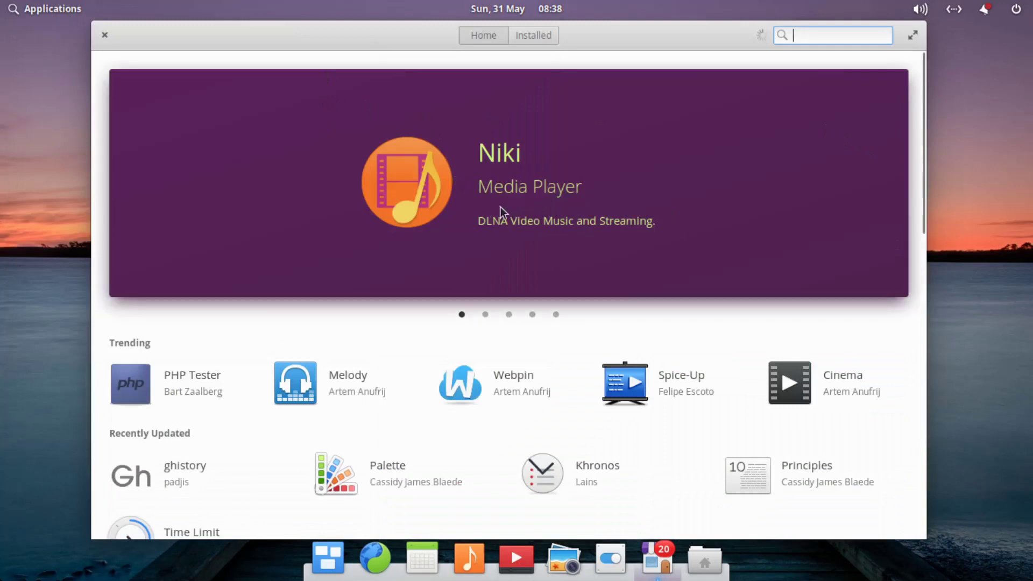
Examine AppCenter's home page, covering the featured banner, trending and recently updated apps, and the app categories.
scroll(211, 355, down, 5)
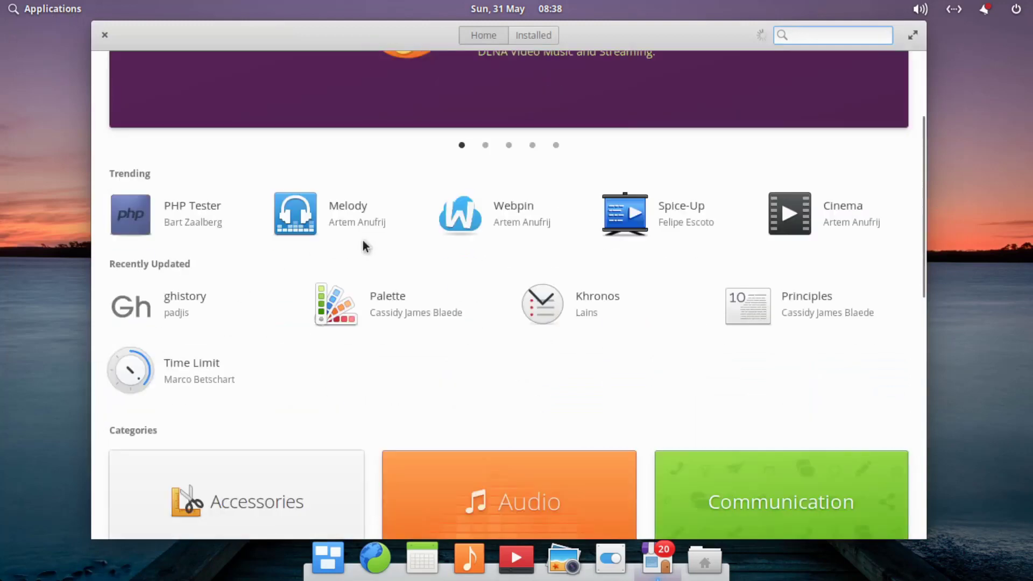
scroll(350, 223, down, 3)
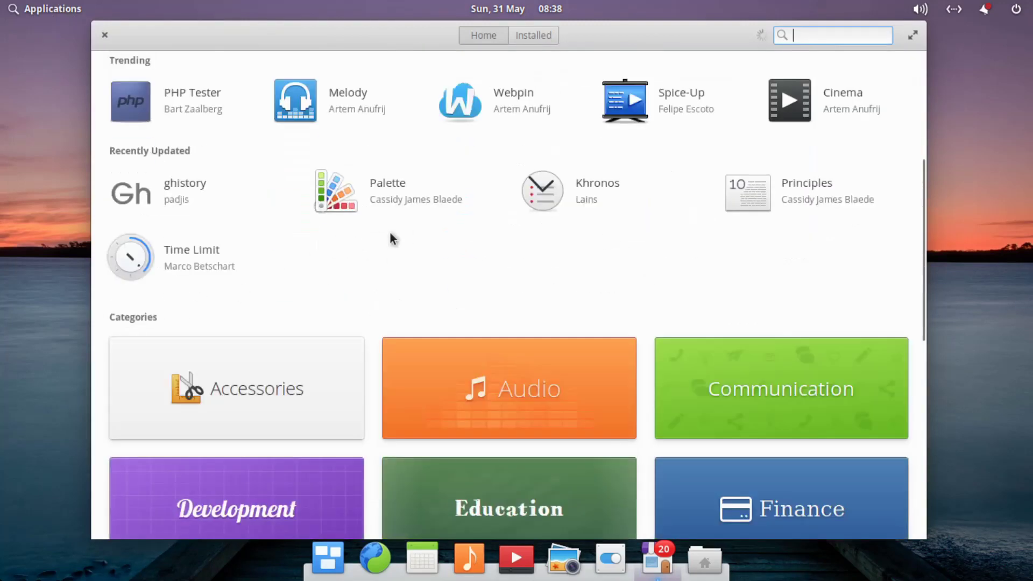
scroll(392, 239, down, 14)
scroll(388, 235, up, 8)
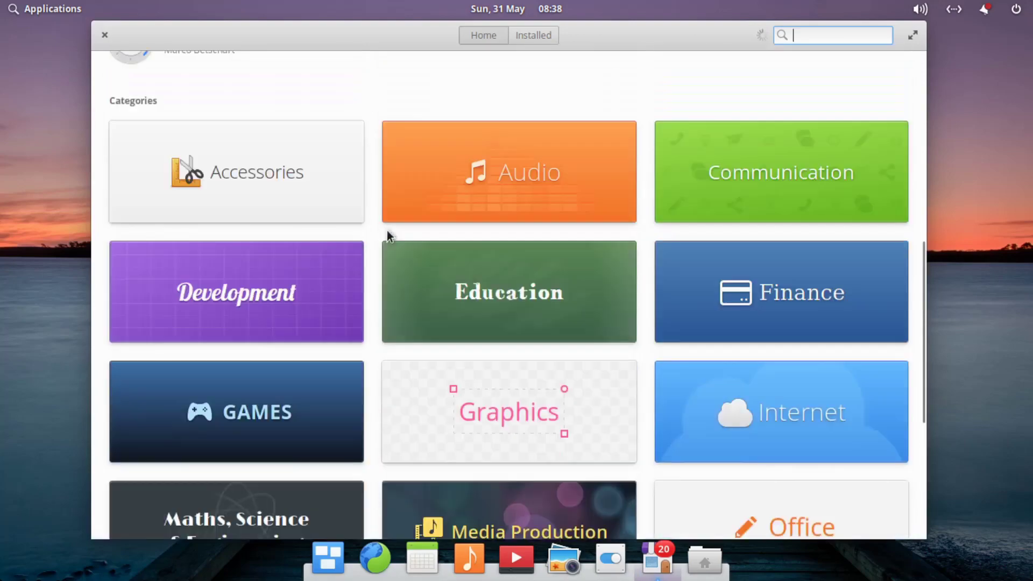
scroll(382, 231, up, 14)
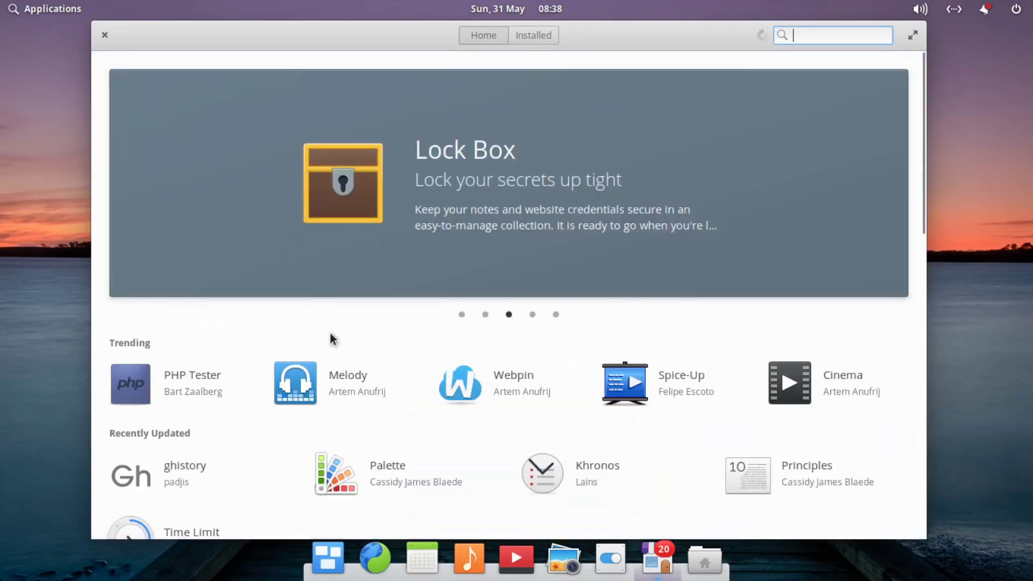
scroll(376, 338, down, 7)
scroll(409, 338, up, 7)
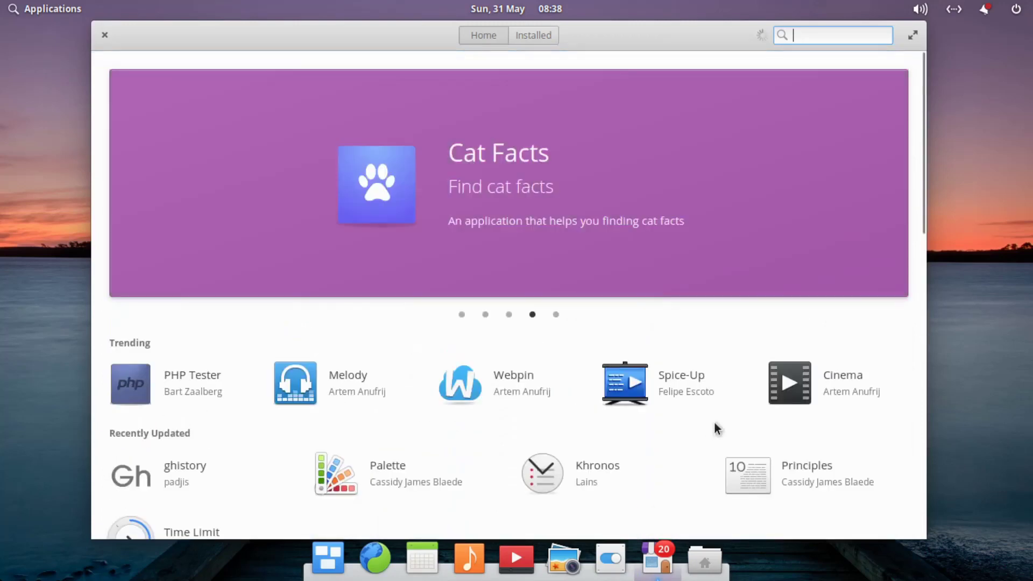
scroll(716, 422, down, 10)
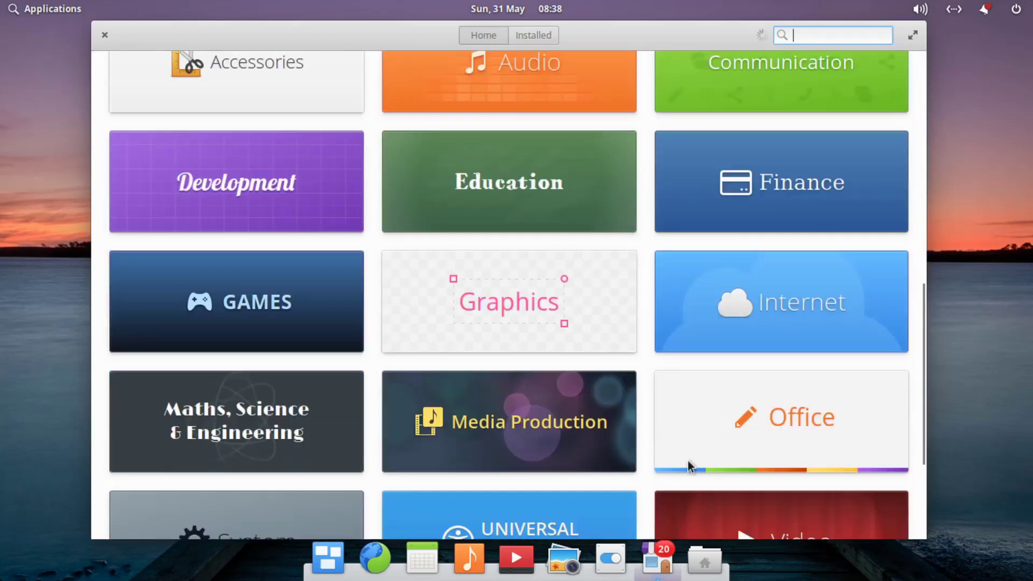
scroll(688, 457, down, 4)
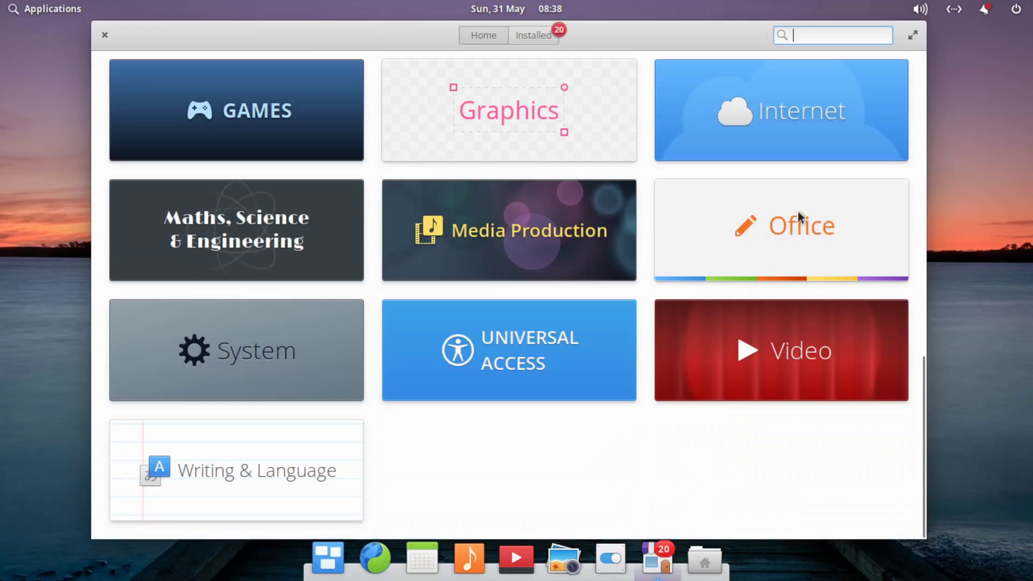
Open the Office category, examine its curated and non-curated apps with their prices, and close AppCenter.
click(801, 230)
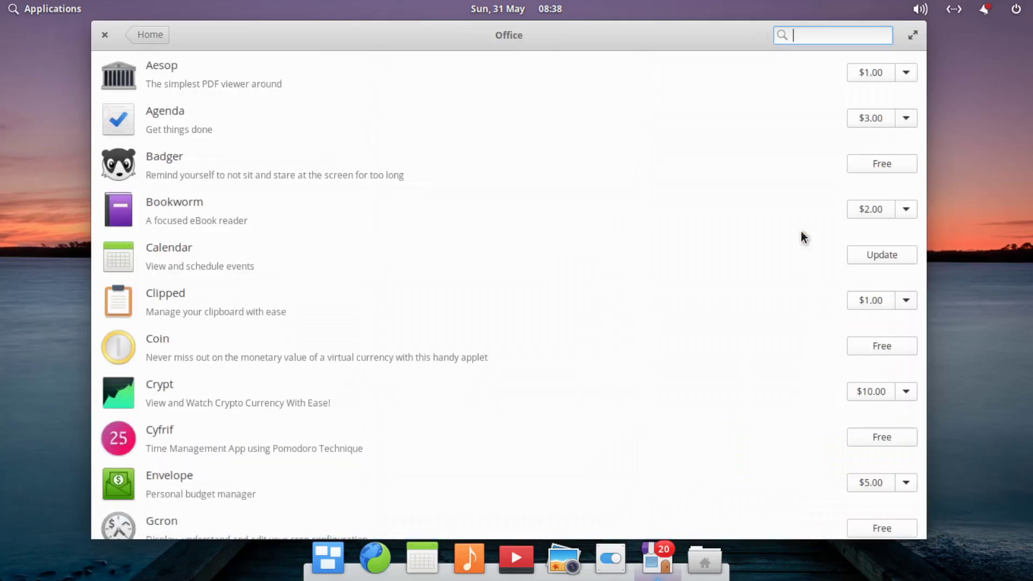
scroll(617, 247, down, 2)
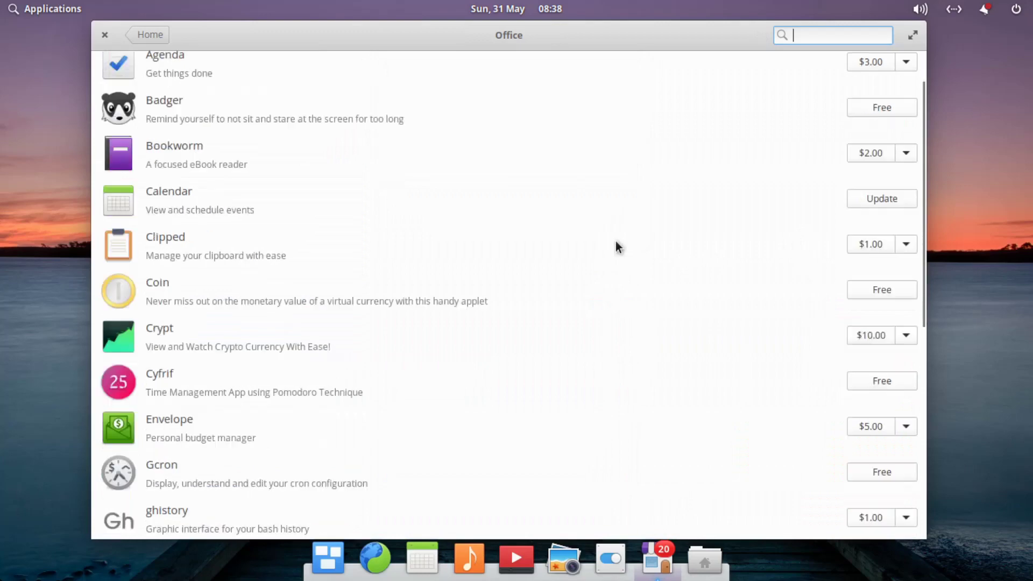
scroll(145, 90, up, 2)
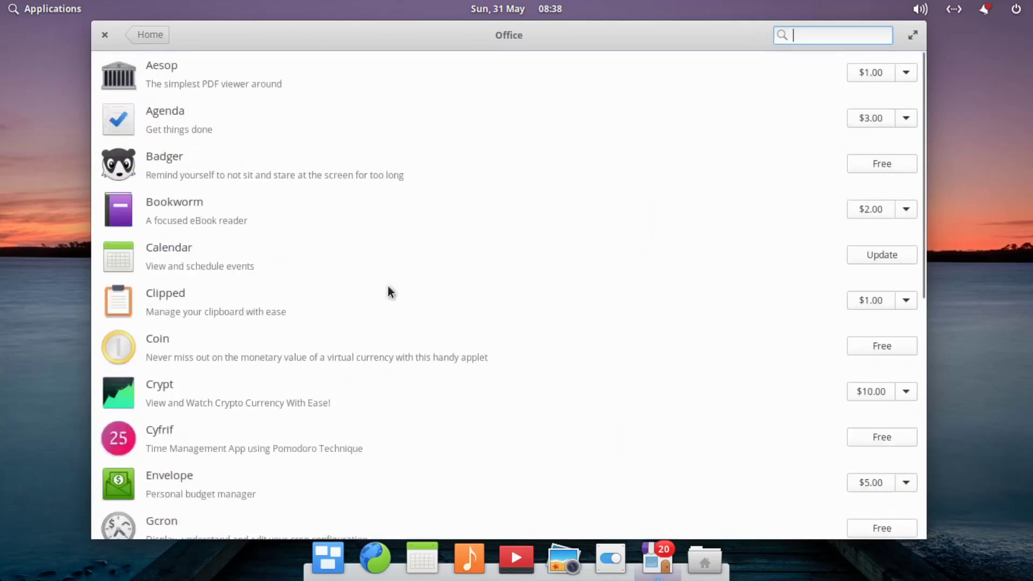
scroll(388, 292, down, 6)
scroll(375, 297, up, 6)
scroll(466, 399, down, 20)
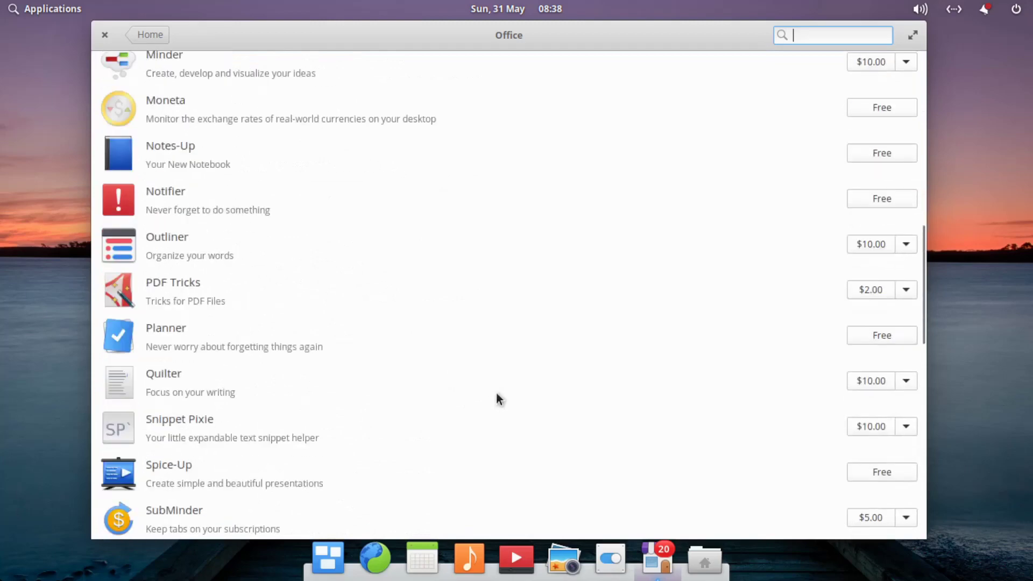
scroll(238, 205, down, 20)
scroll(223, 215, up, 10)
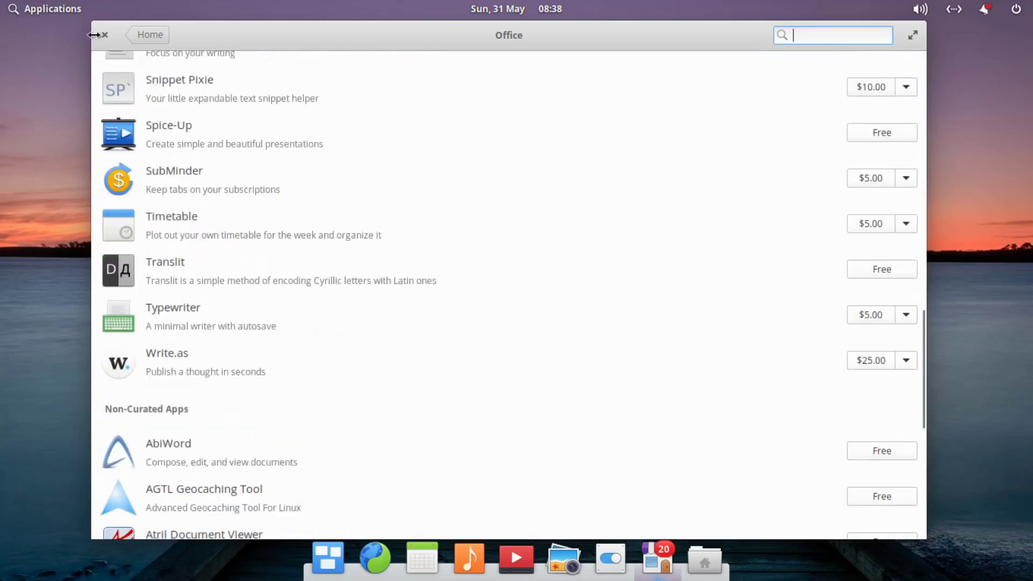
click(104, 36)
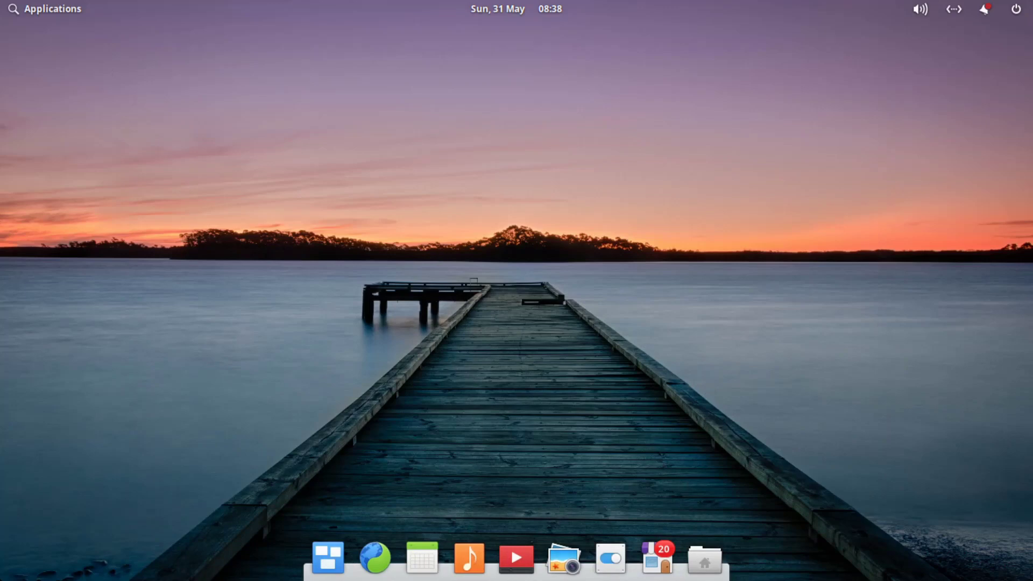
Reopen AppCenter and start all available updates for the installed apps, authenticating with the account password, and close the window.
click(656, 562)
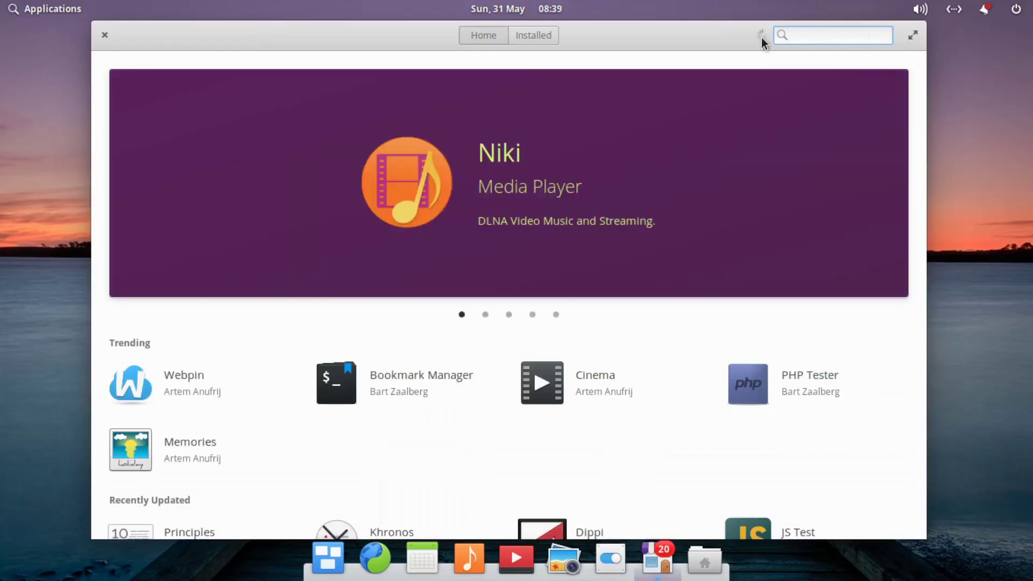
scroll(433, 397, down, 3)
scroll(433, 397, down, 10)
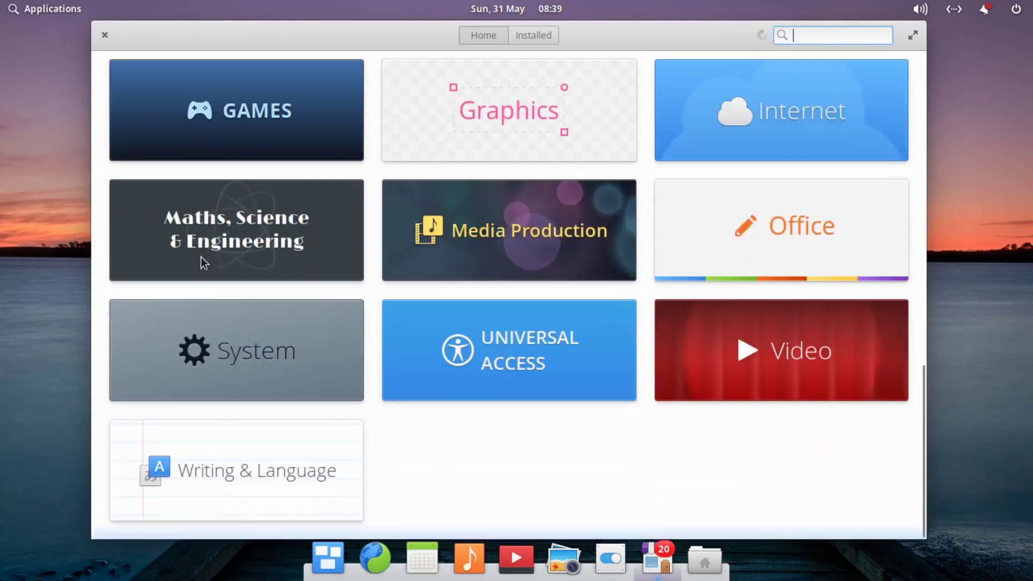
click(534, 35)
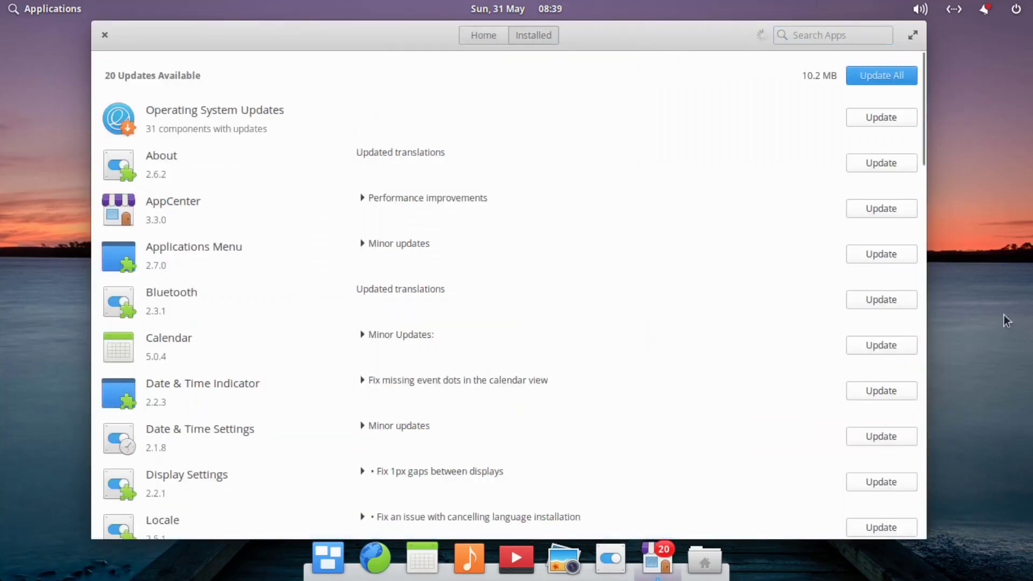
click(904, 79)
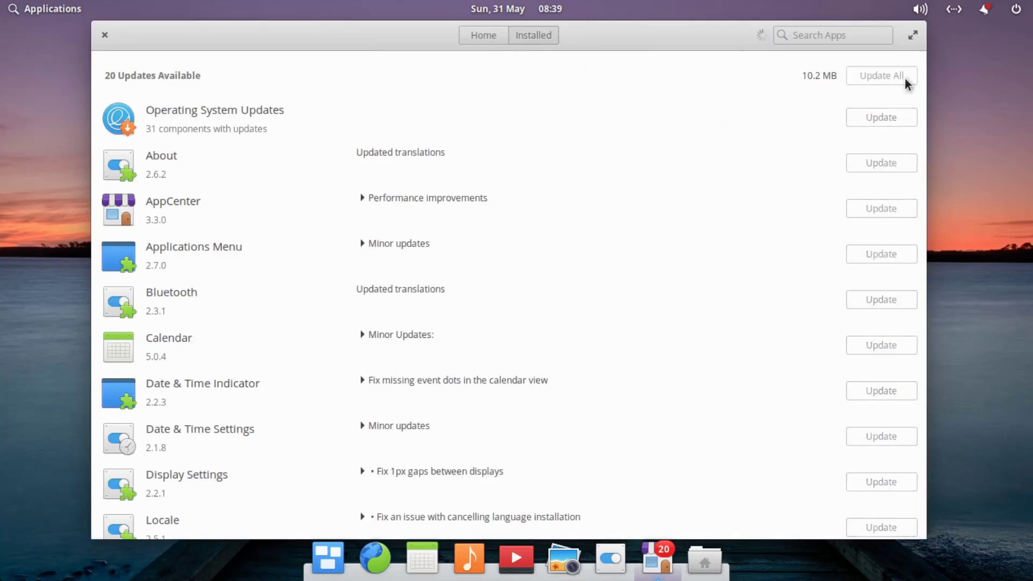
text(••••)
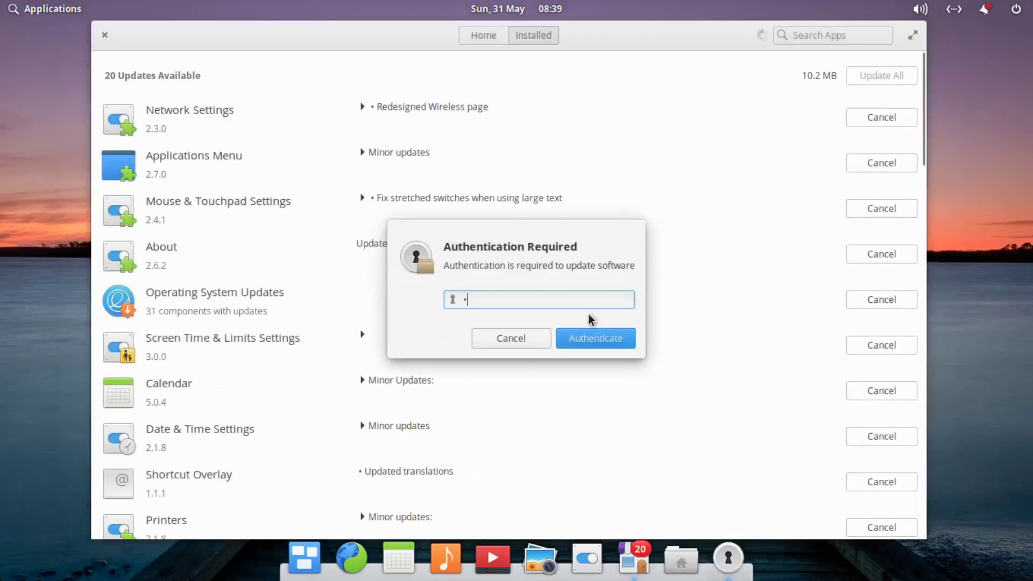
key(Return)
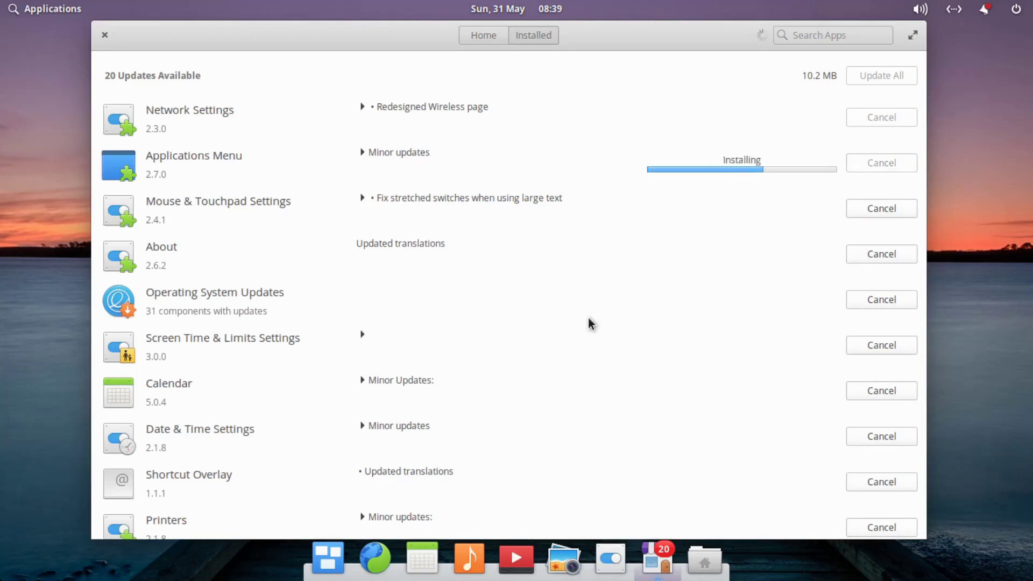
click(105, 36)
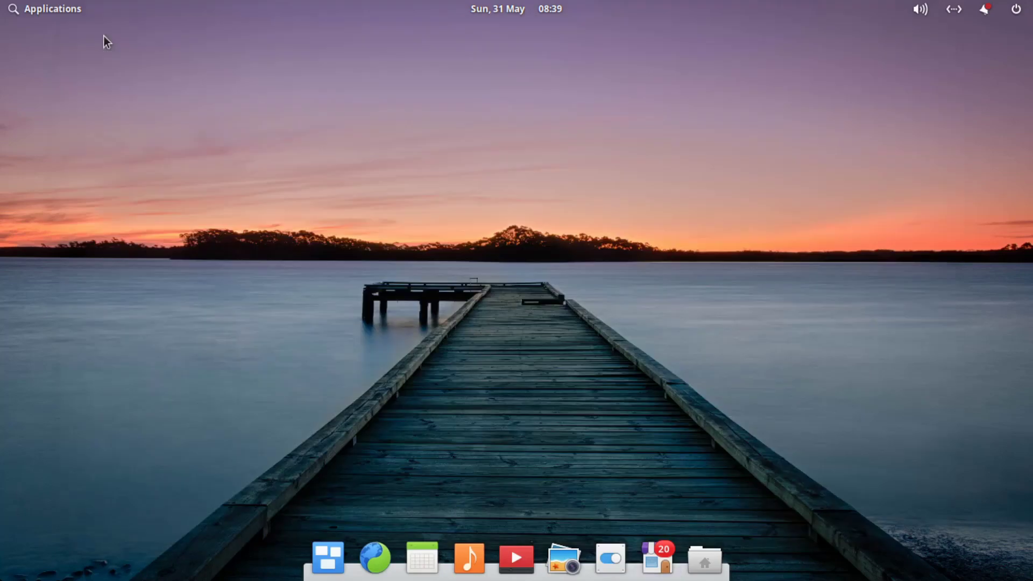
Check the notifications indicator and the music playback controls in the sound indicator, and dismiss both.
click(985, 11)
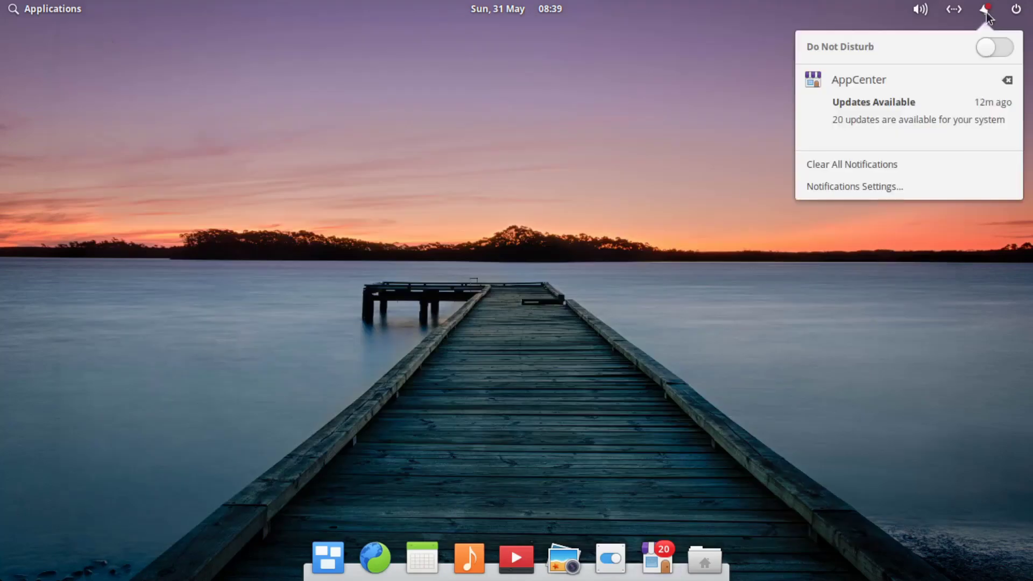
click(985, 11)
click(919, 11)
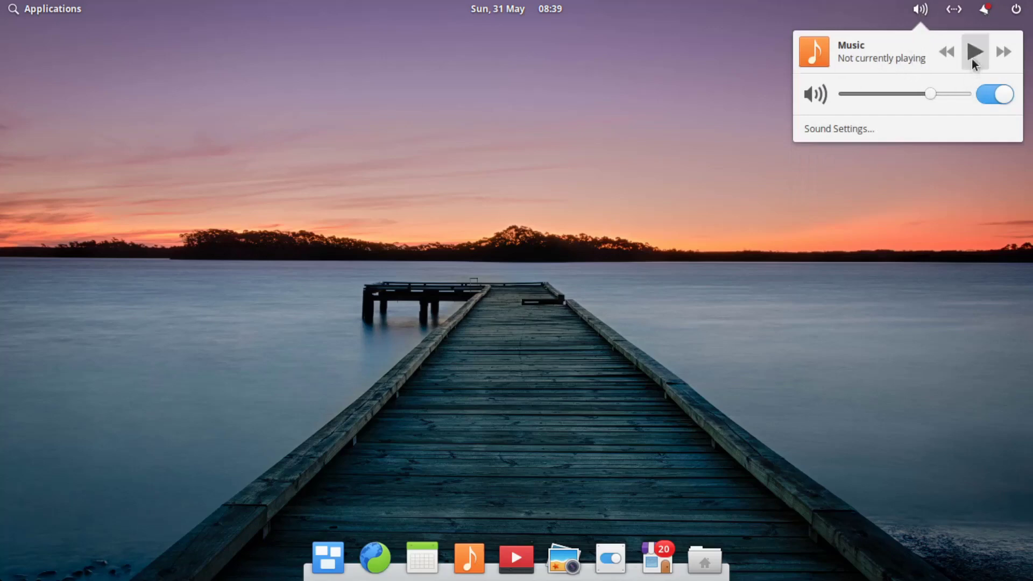
click(482, 573)
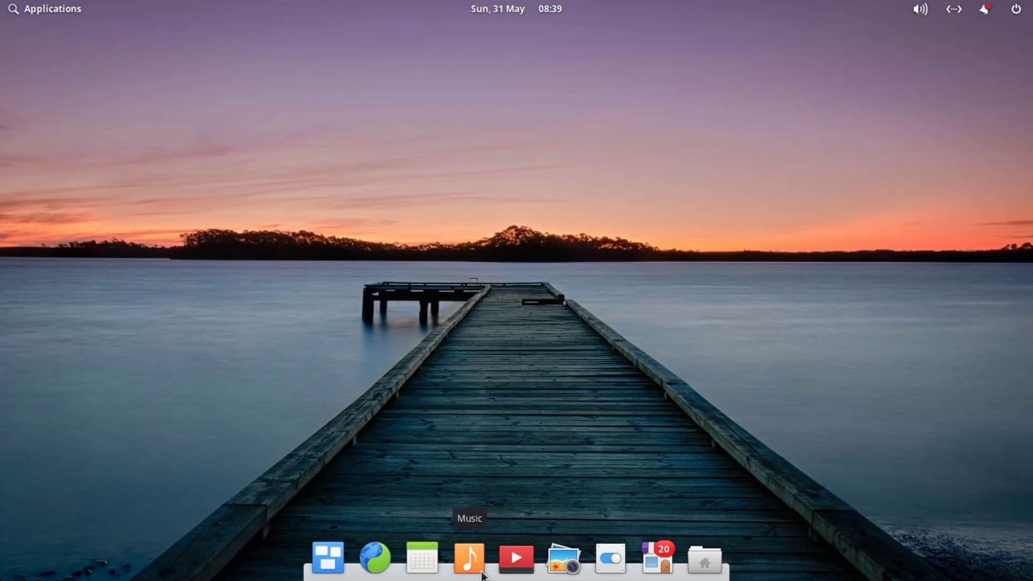
Play bensound-erf.mp3 in the Music app and pause it from the sound indicator.
click(470, 560)
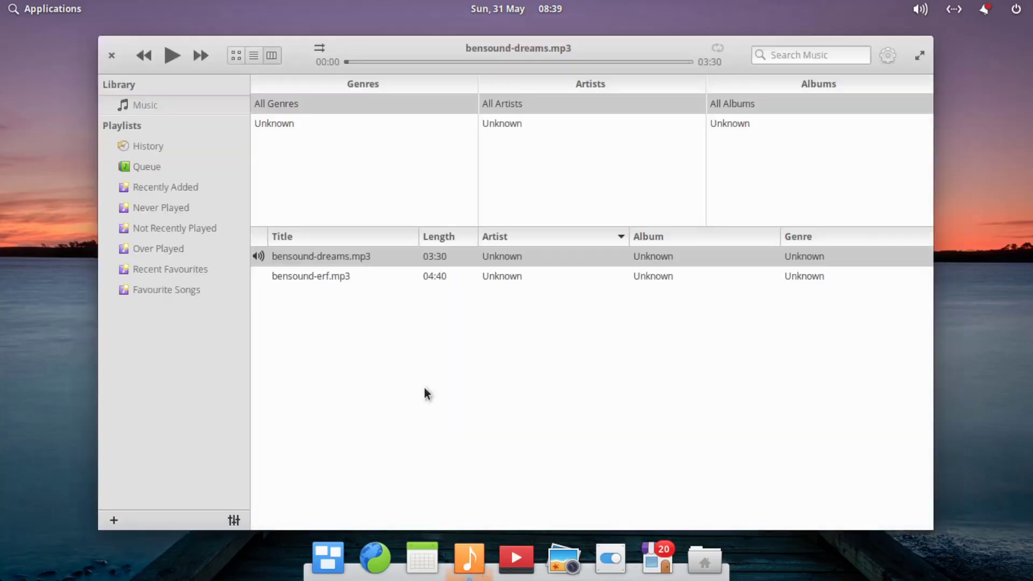
click(300, 277)
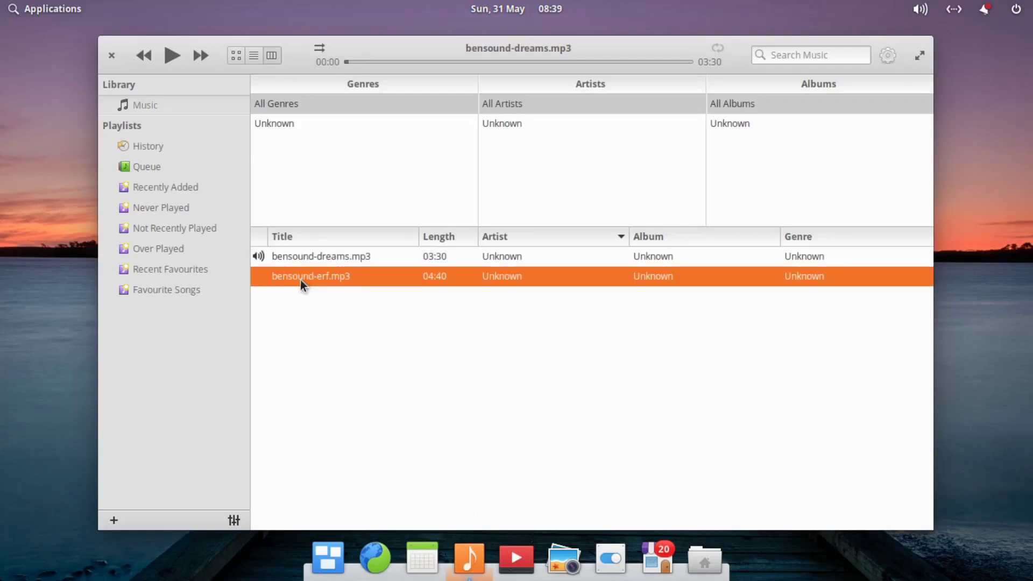
double_click(300, 278)
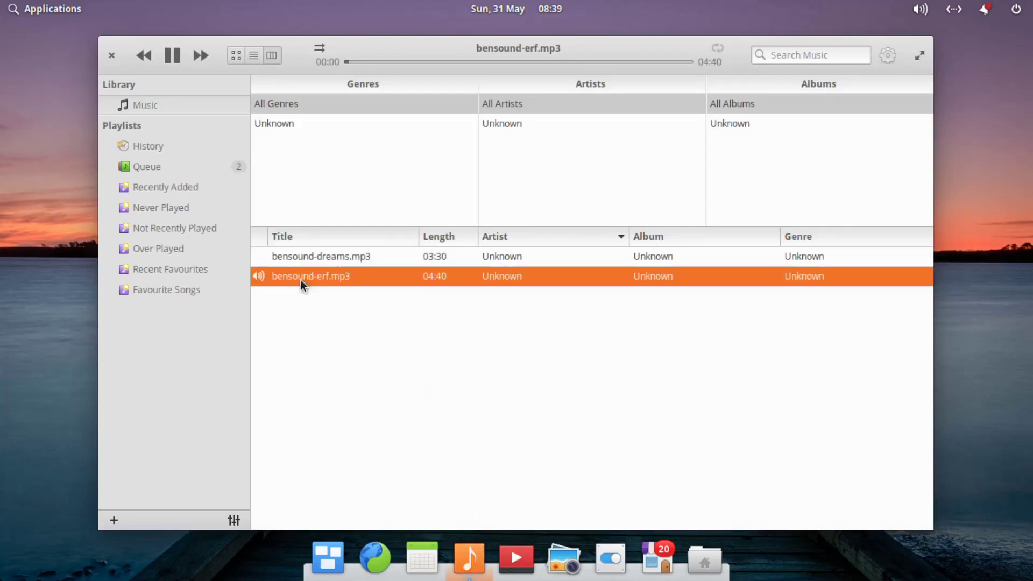
click(922, 11)
click(972, 54)
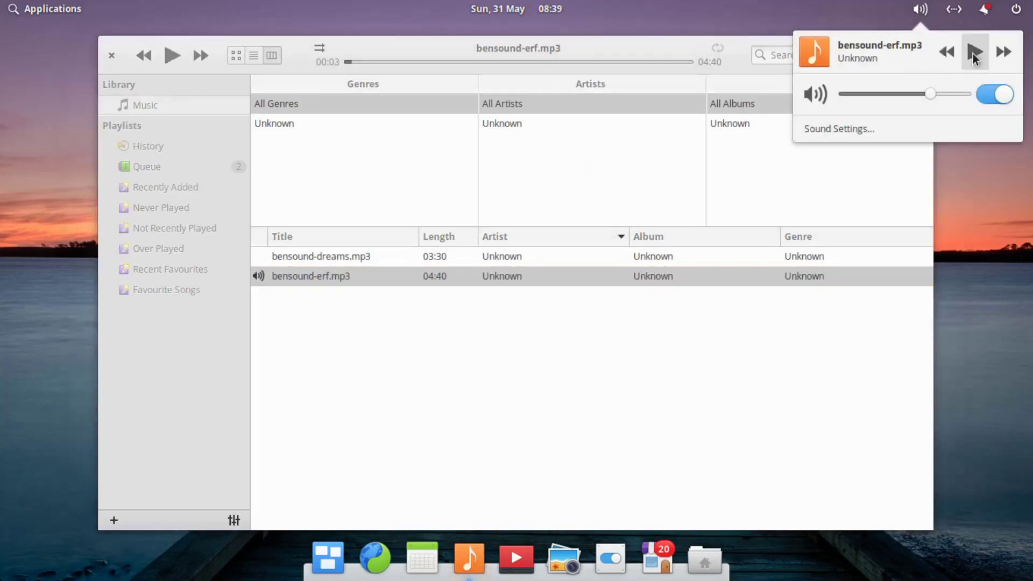
click(1022, 21)
Lock the session, unlock it with the account password and close the Music app.
click(1016, 10)
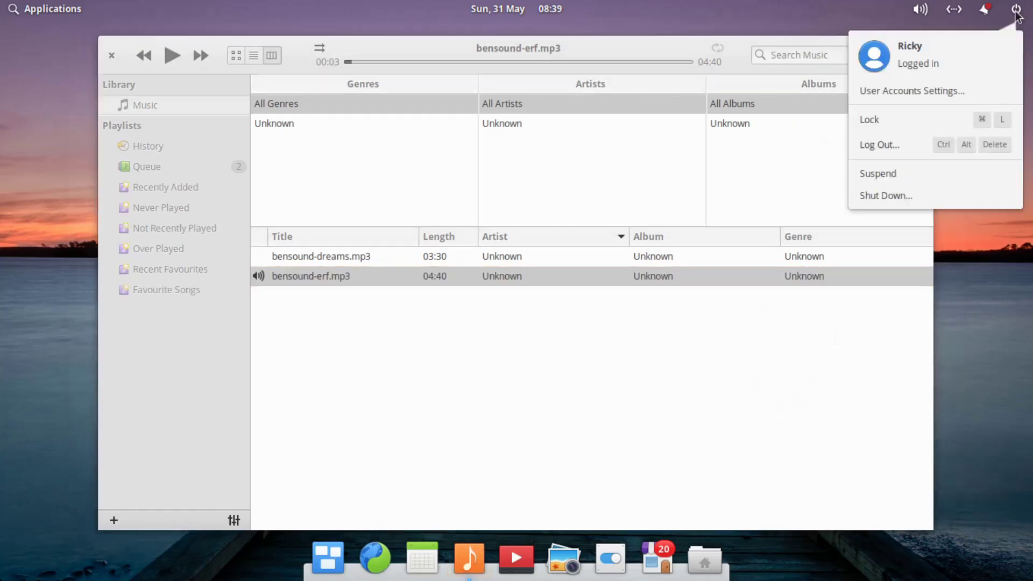
click(936, 118)
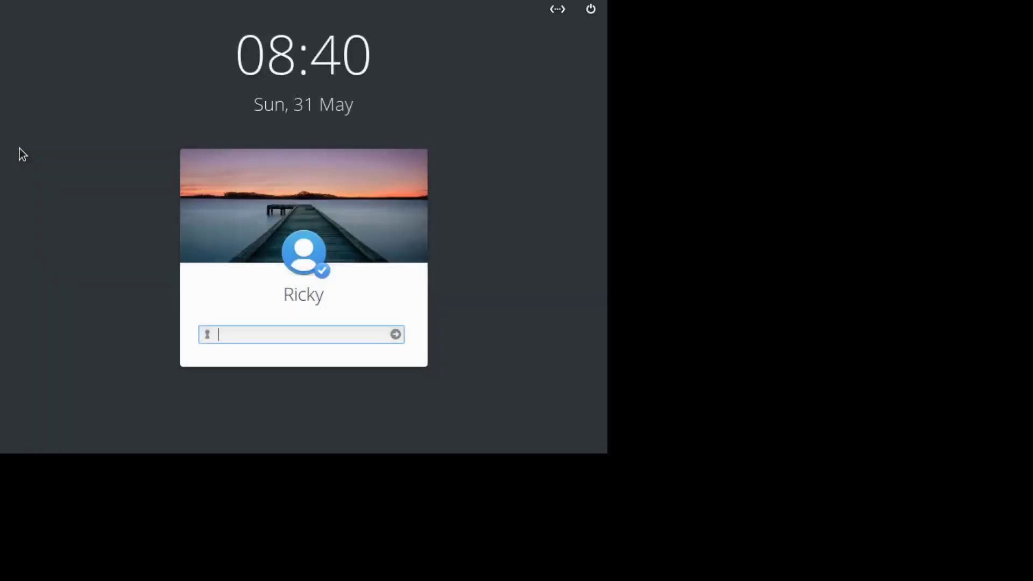
text(****)
key(Return)
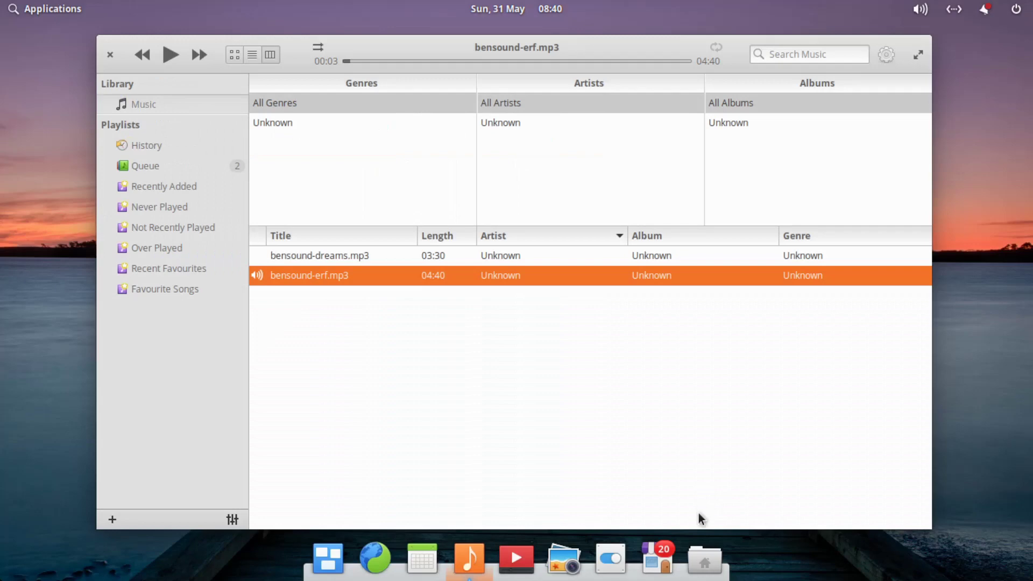
click(109, 54)
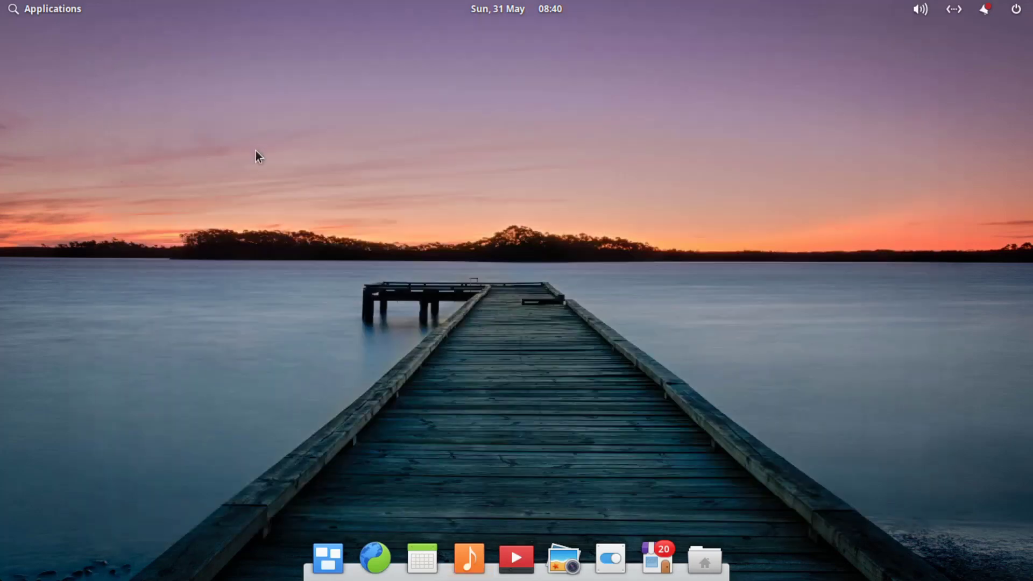